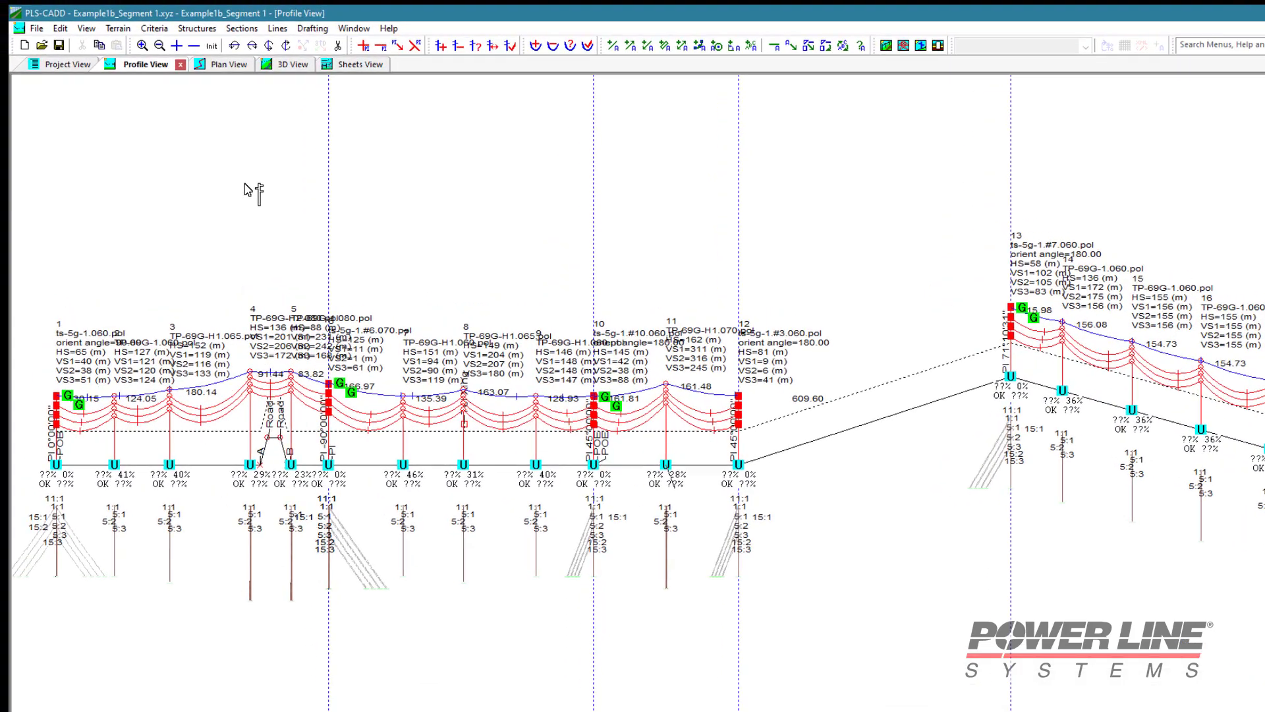
- Make a copy of the project line Example1b_Segment 1
click(247, 21)
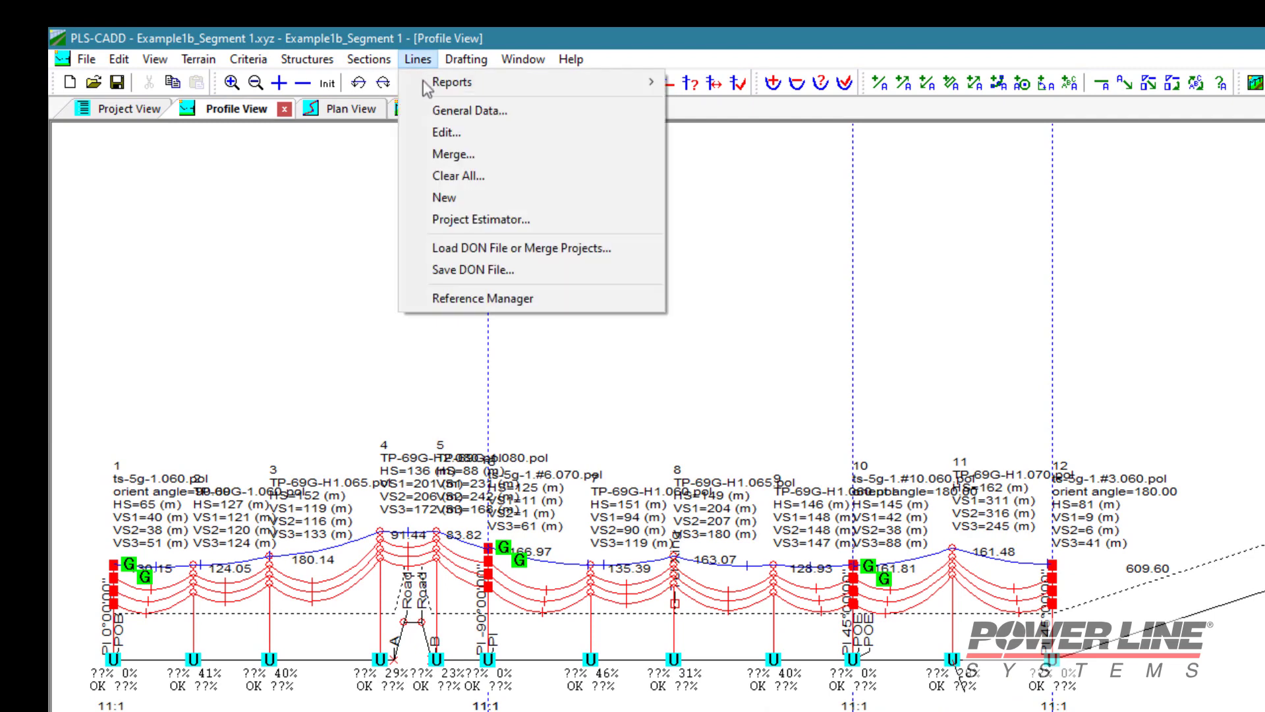
click(455, 132)
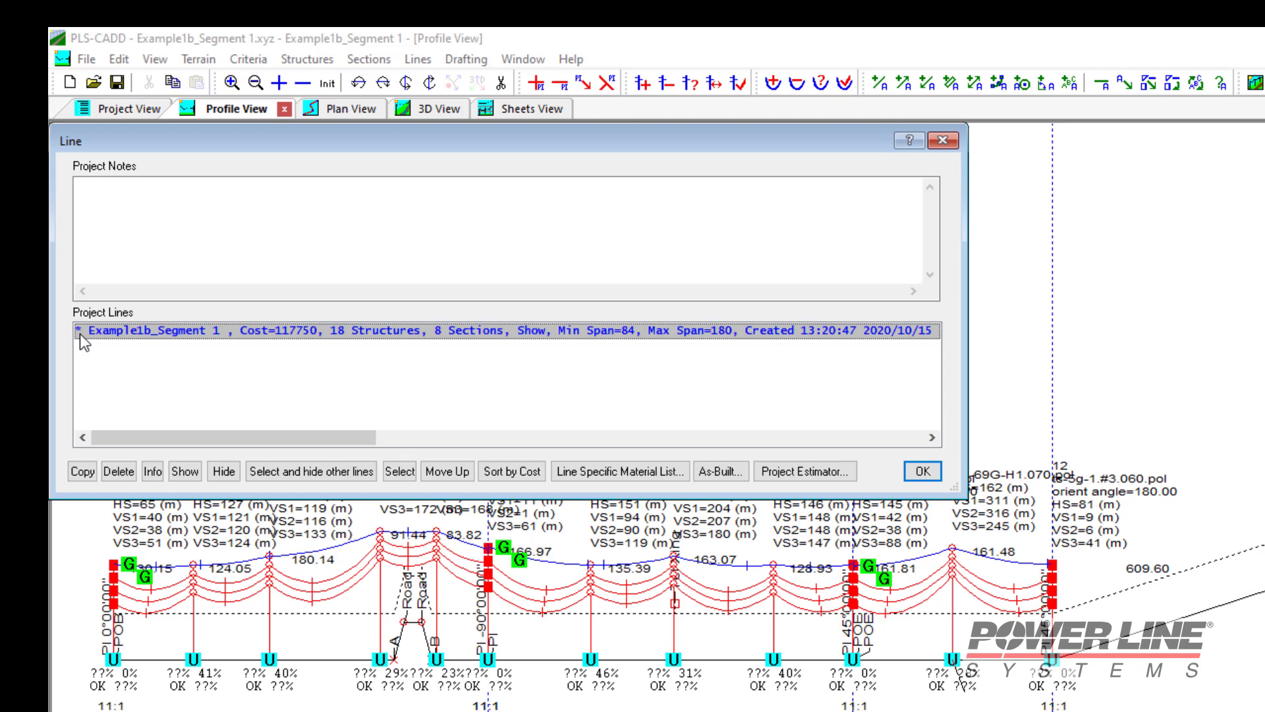
click(82, 471)
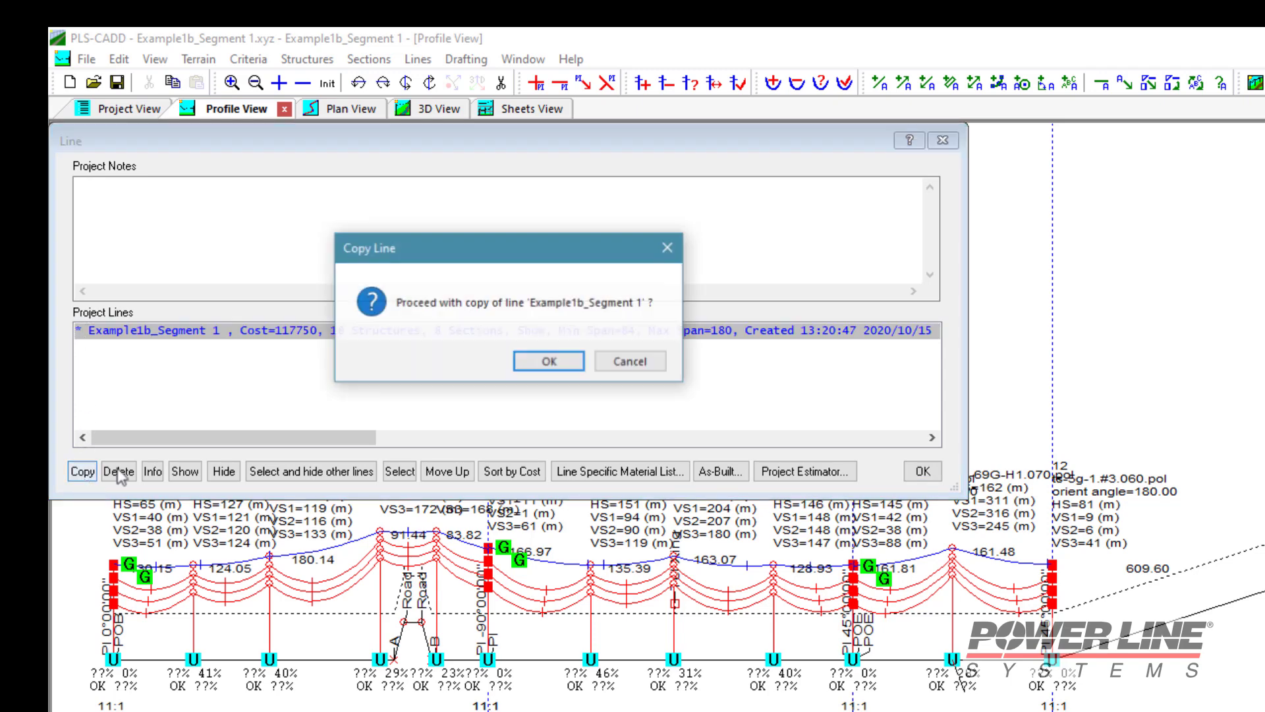
click(533, 361)
- Rename the original project line as Example1b_Segment 1A
click(211, 333)
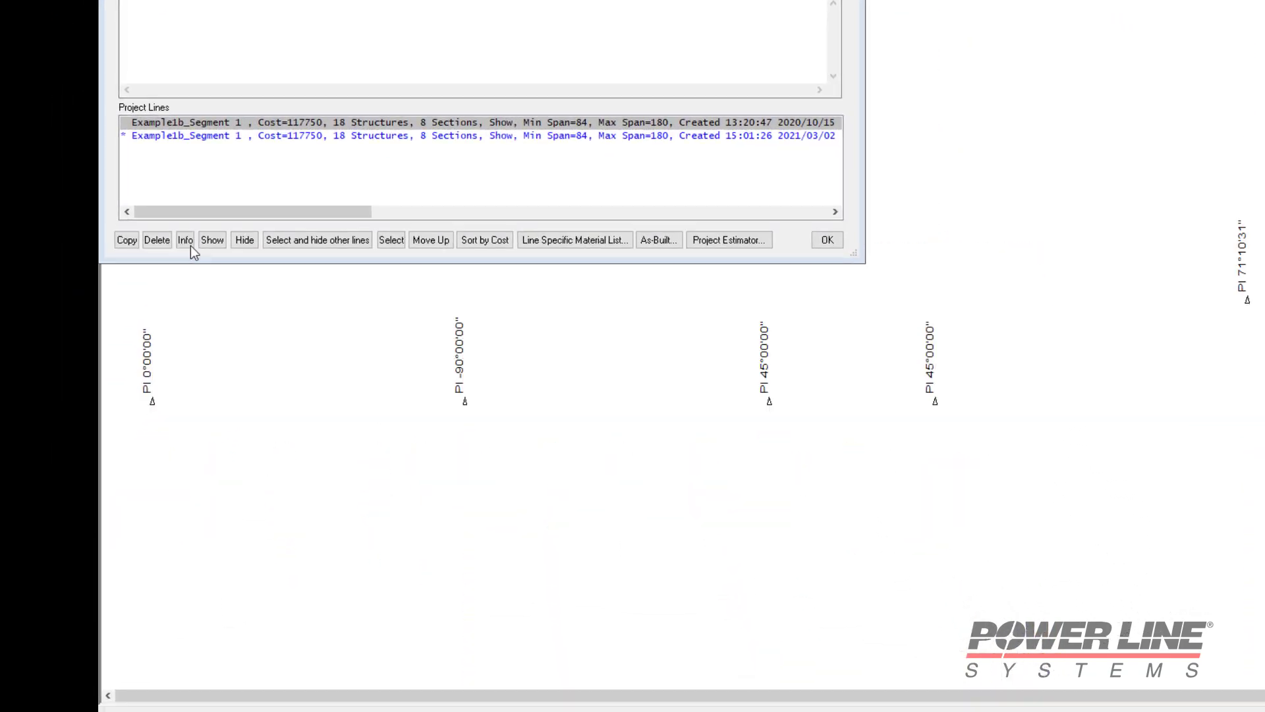
click(155, 473)
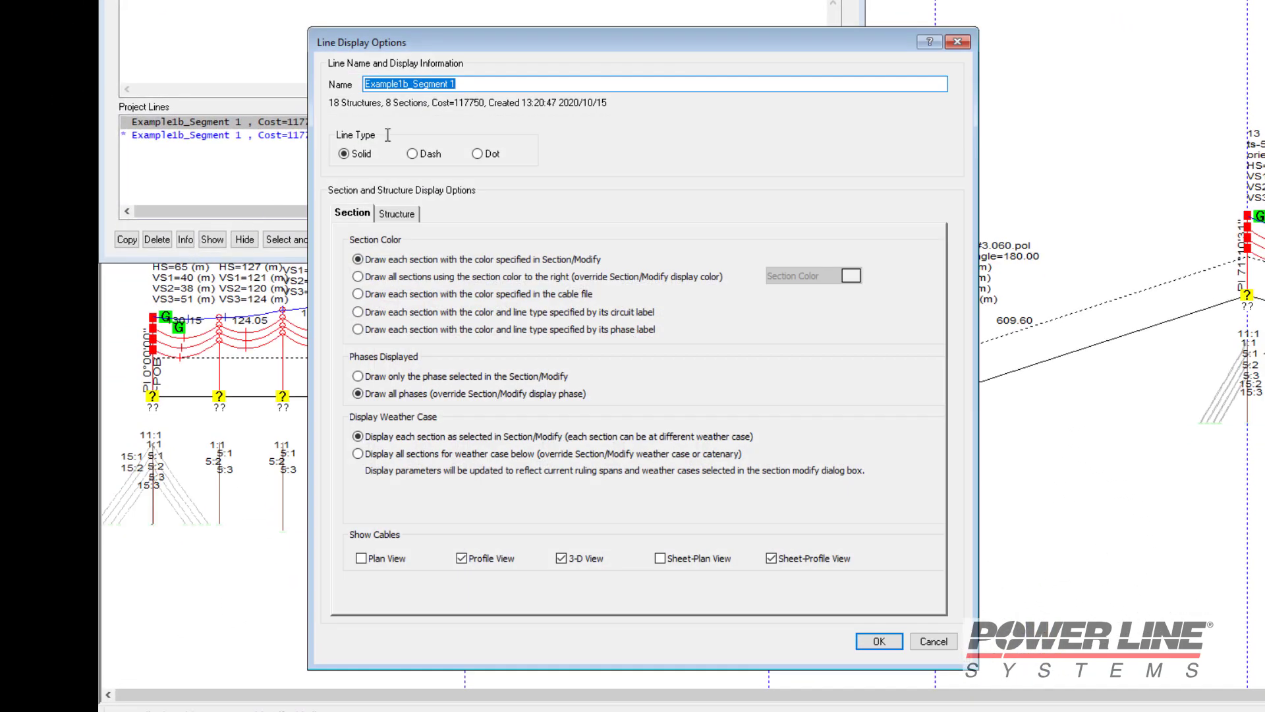
click(480, 83)
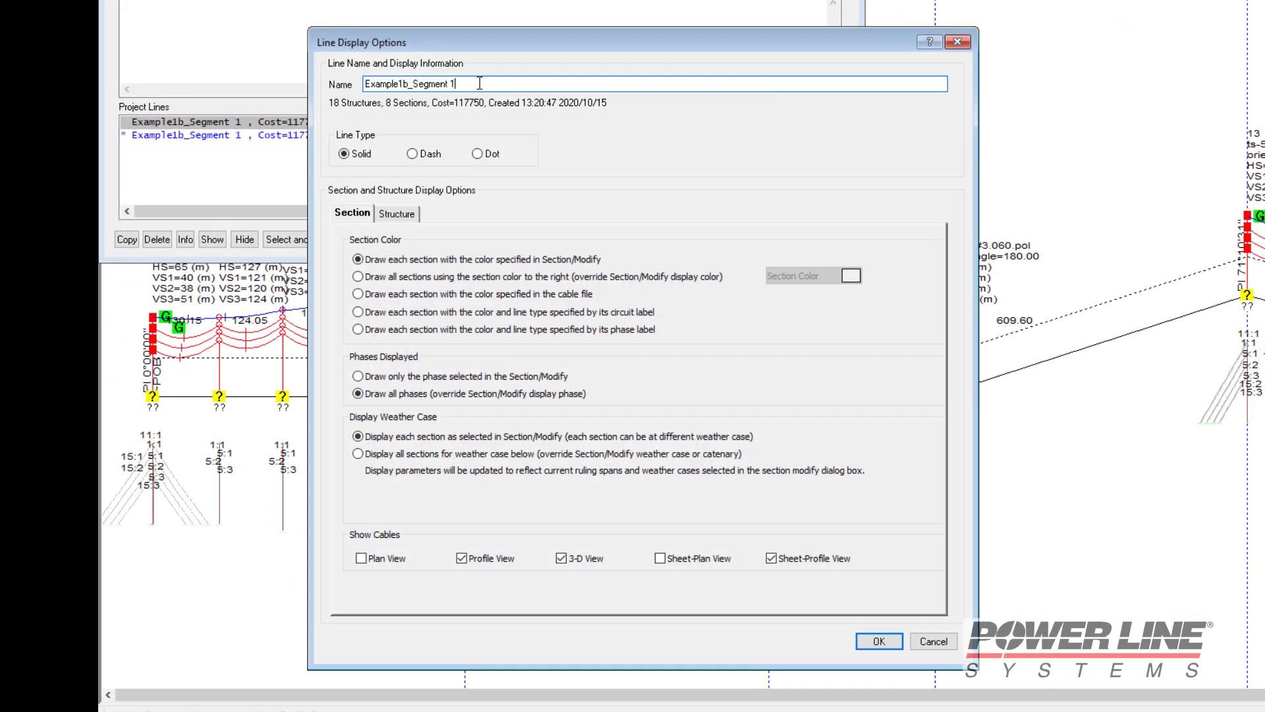
text(A)
click(879, 641)
- Rename the copied project line as Example1b_Segment 1B
click(185, 239)
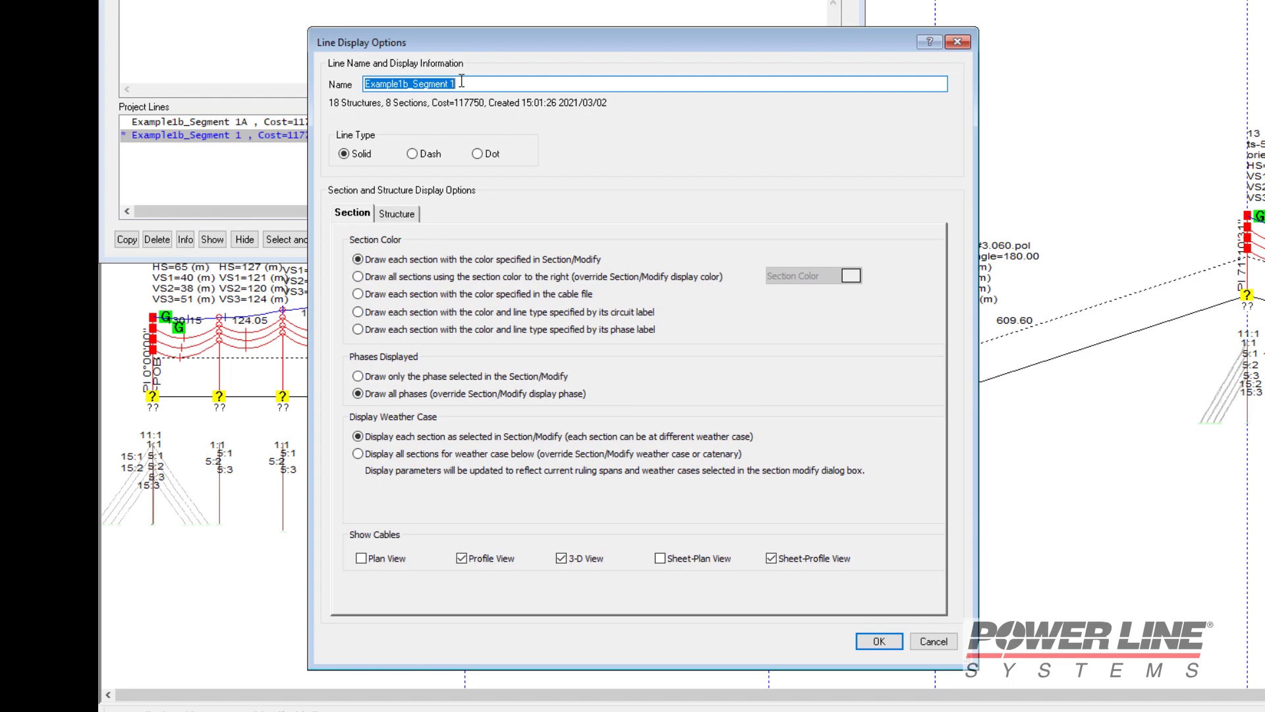
click(462, 80)
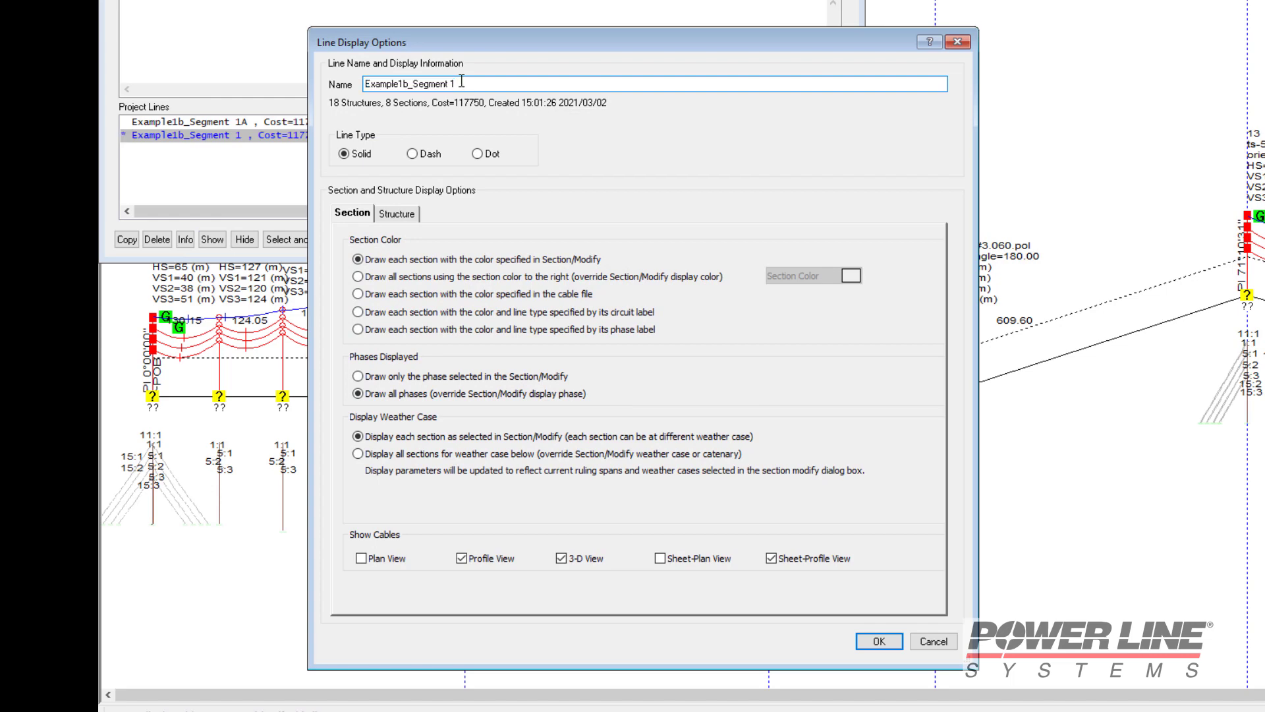
text(B)
click(879, 641)
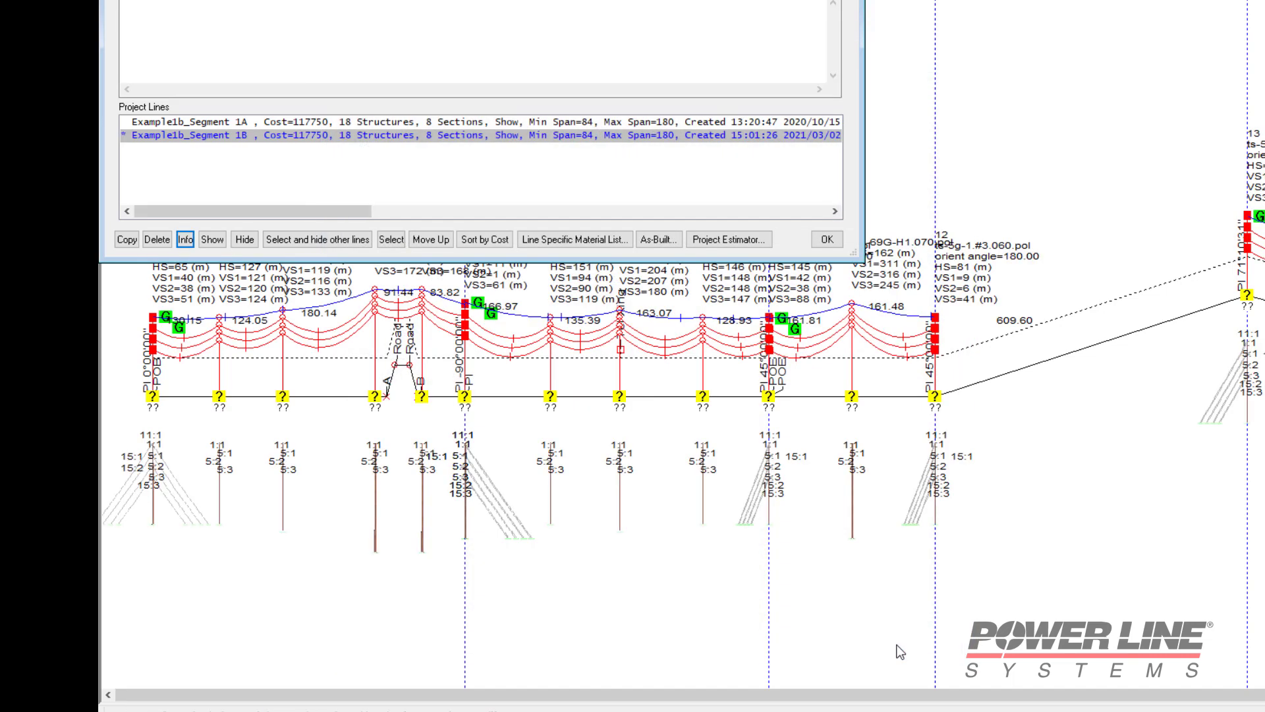
- Make Example1b_Segment 1A the active line and hide the other line
click(283, 122)
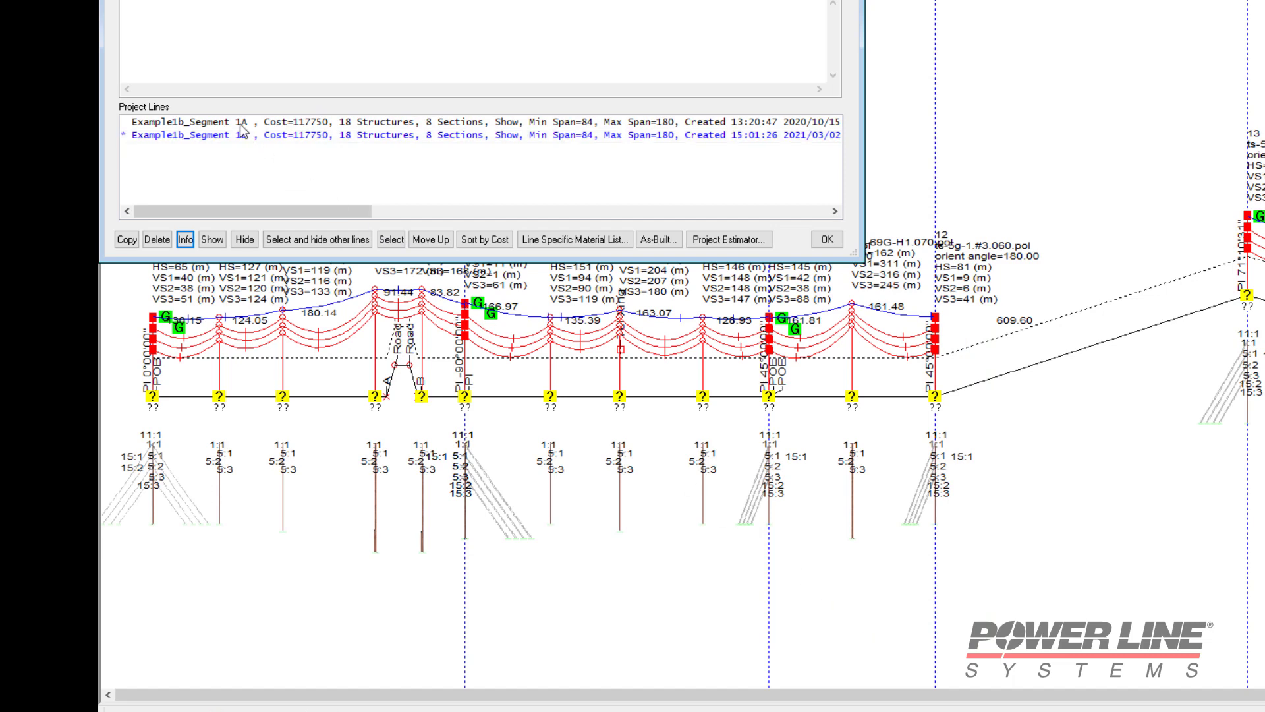
click(331, 240)
click(831, 242)
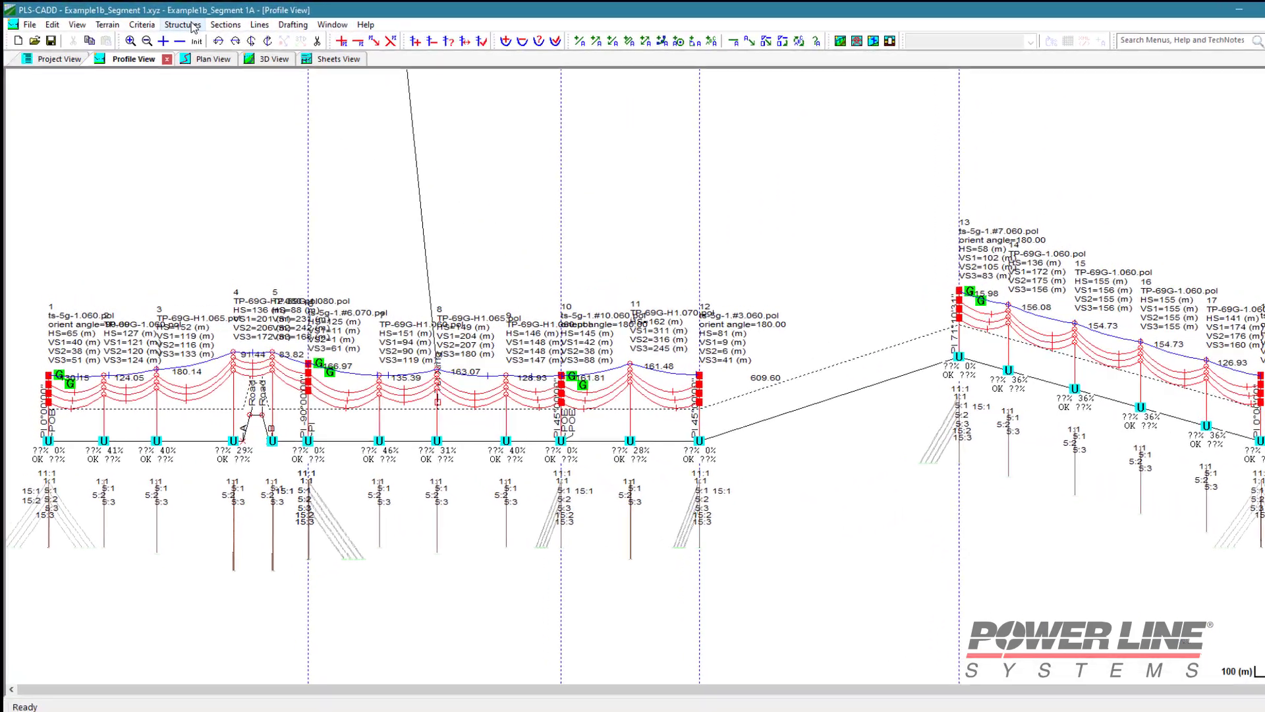
- Remove the structure range 13 to 18 from line Segment 1A
click(183, 23)
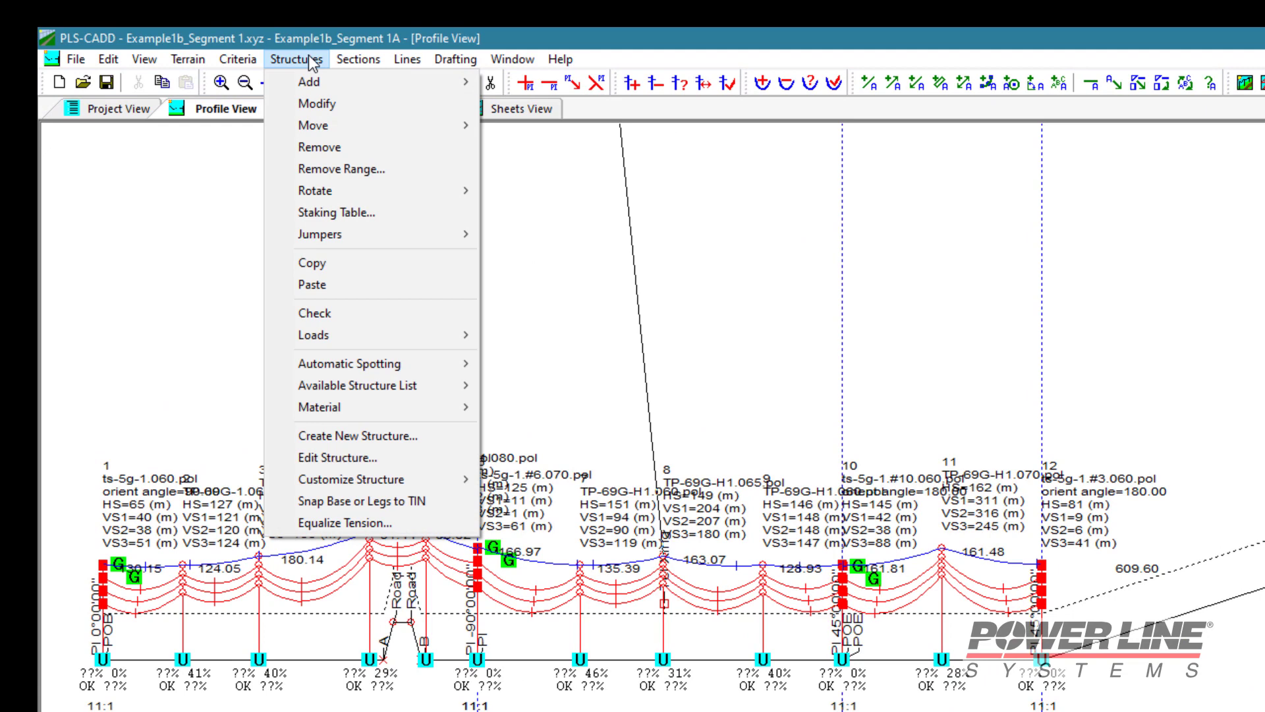
click(398, 169)
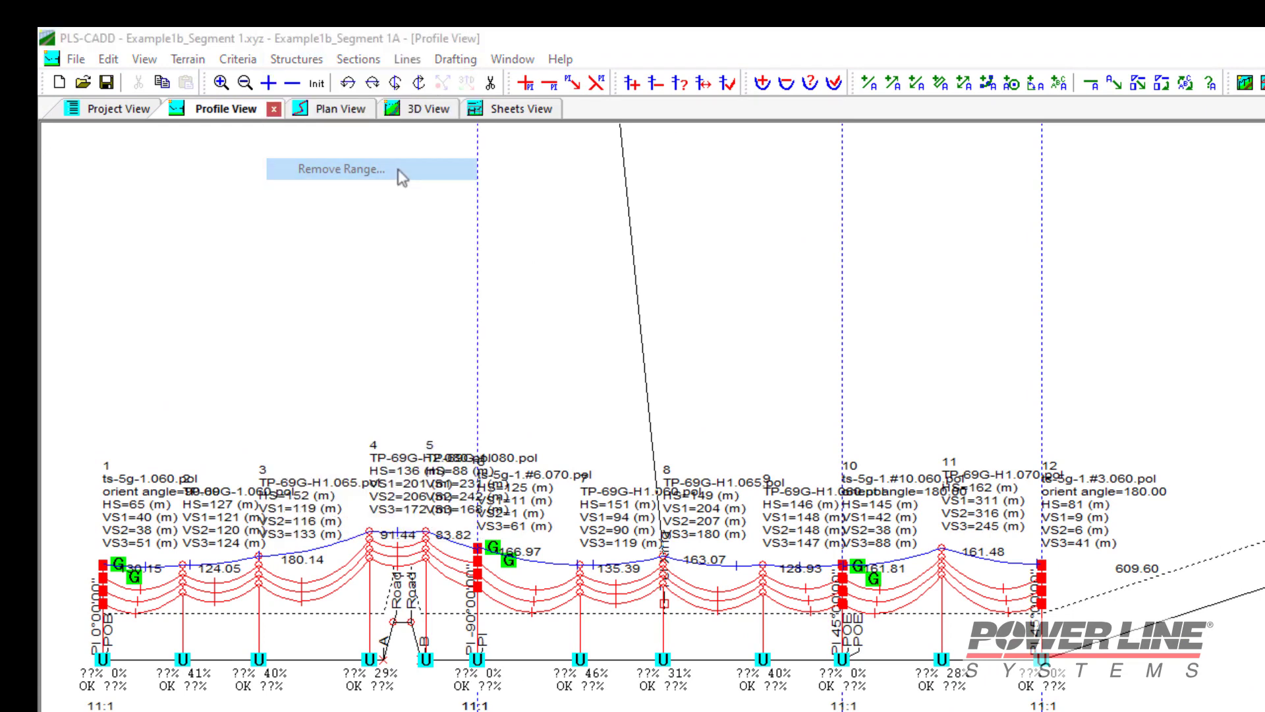
click(309, 231)
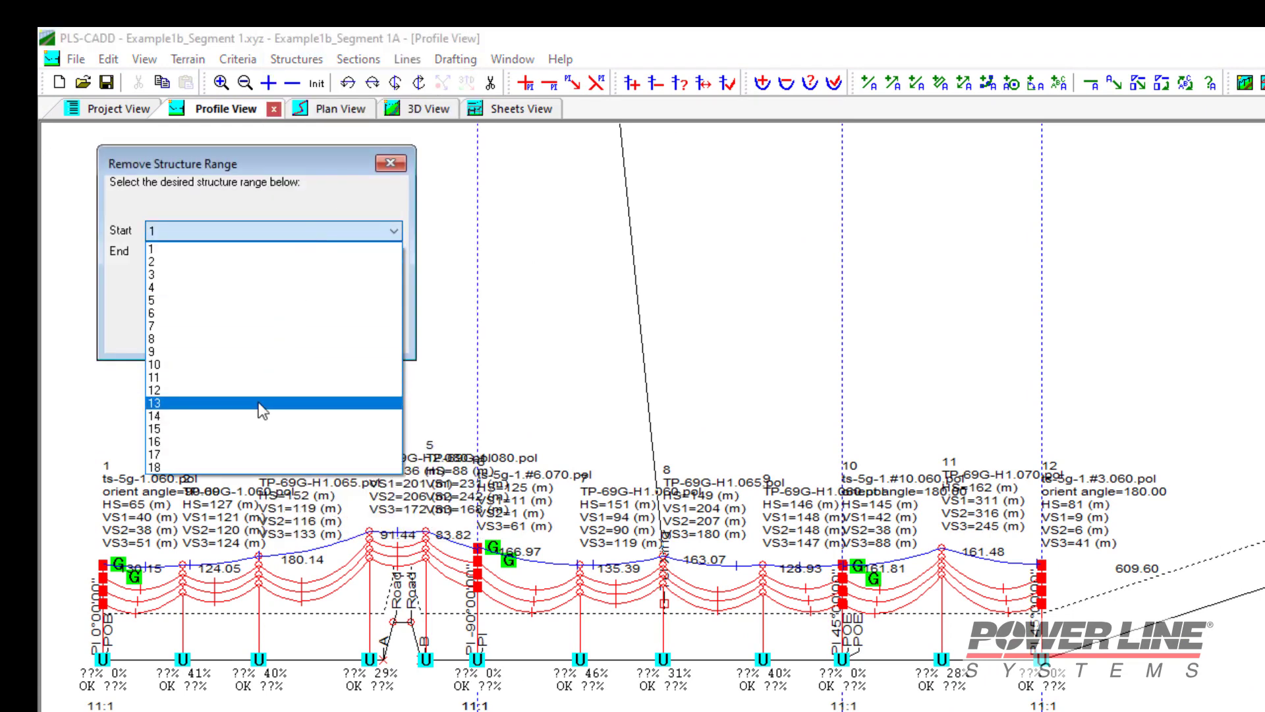
click(261, 403)
click(236, 337)
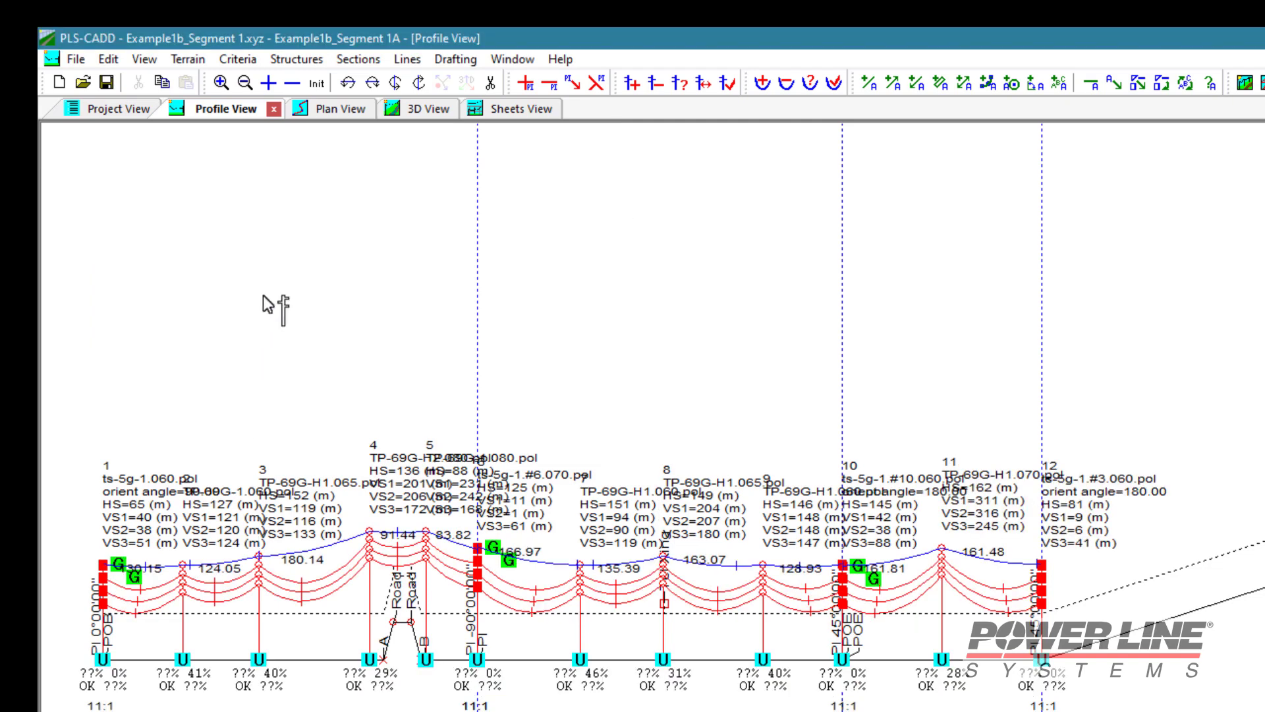
- Make Example1b_Segment 1B the active line and hide the other line
click(407, 59)
click(425, 134)
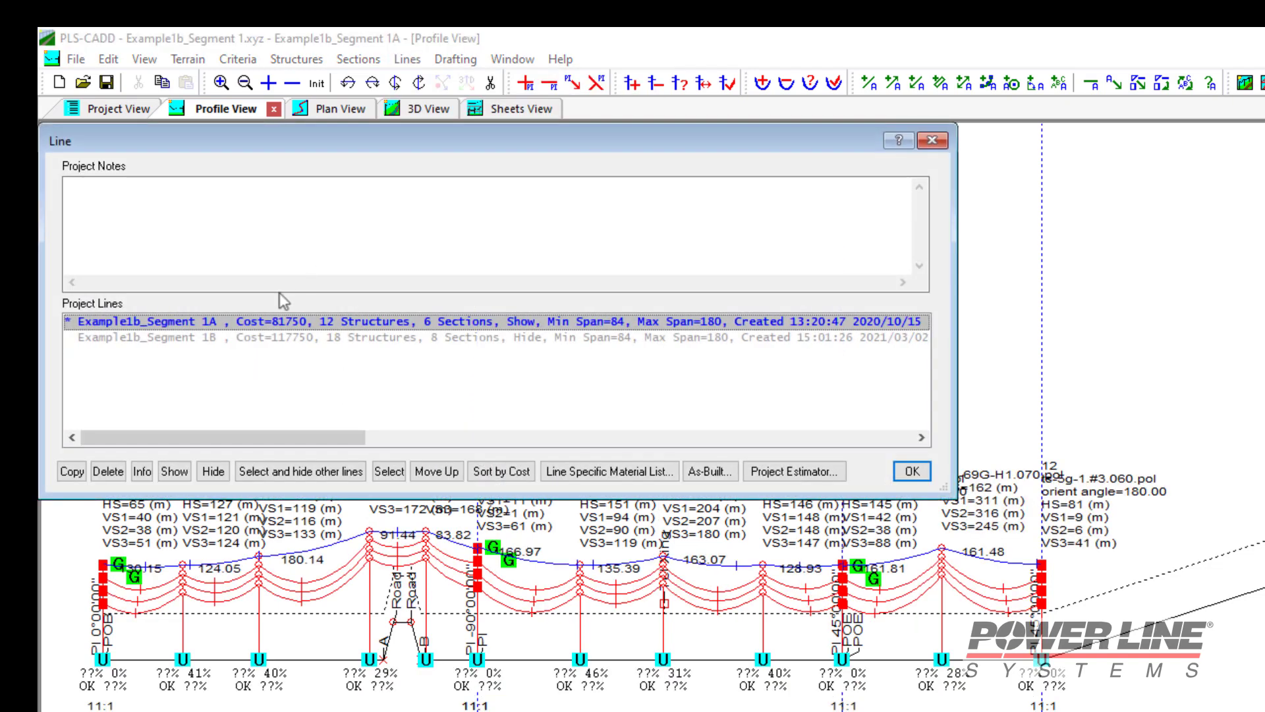
click(241, 338)
click(284, 471)
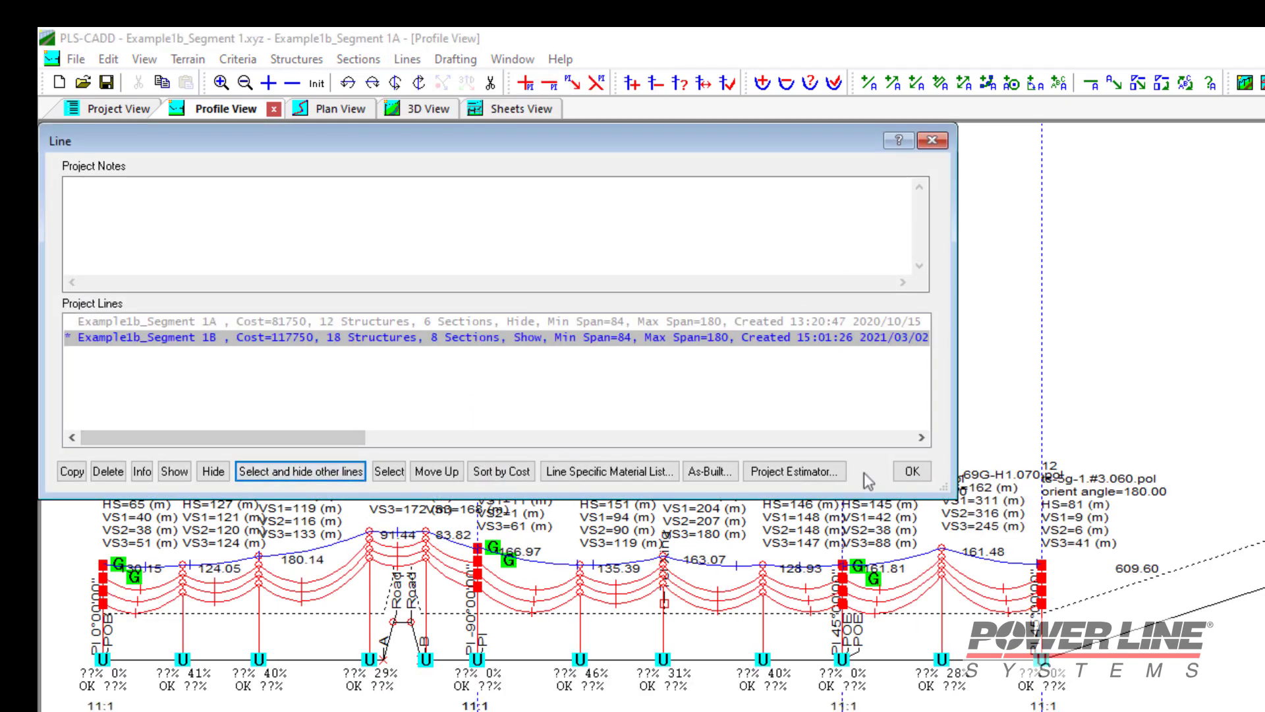
click(913, 471)
- Remove the structure range 1 to 12 from line Segment 1B
click(272, 60)
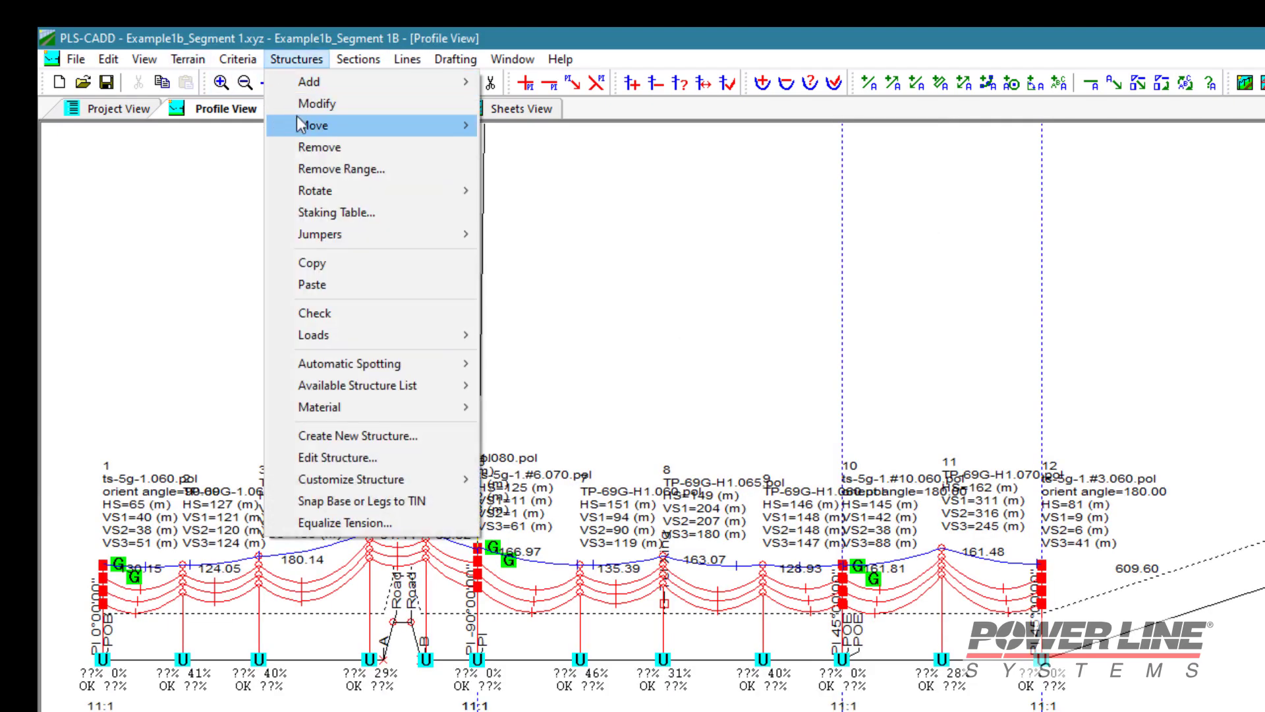
click(322, 170)
click(380, 255)
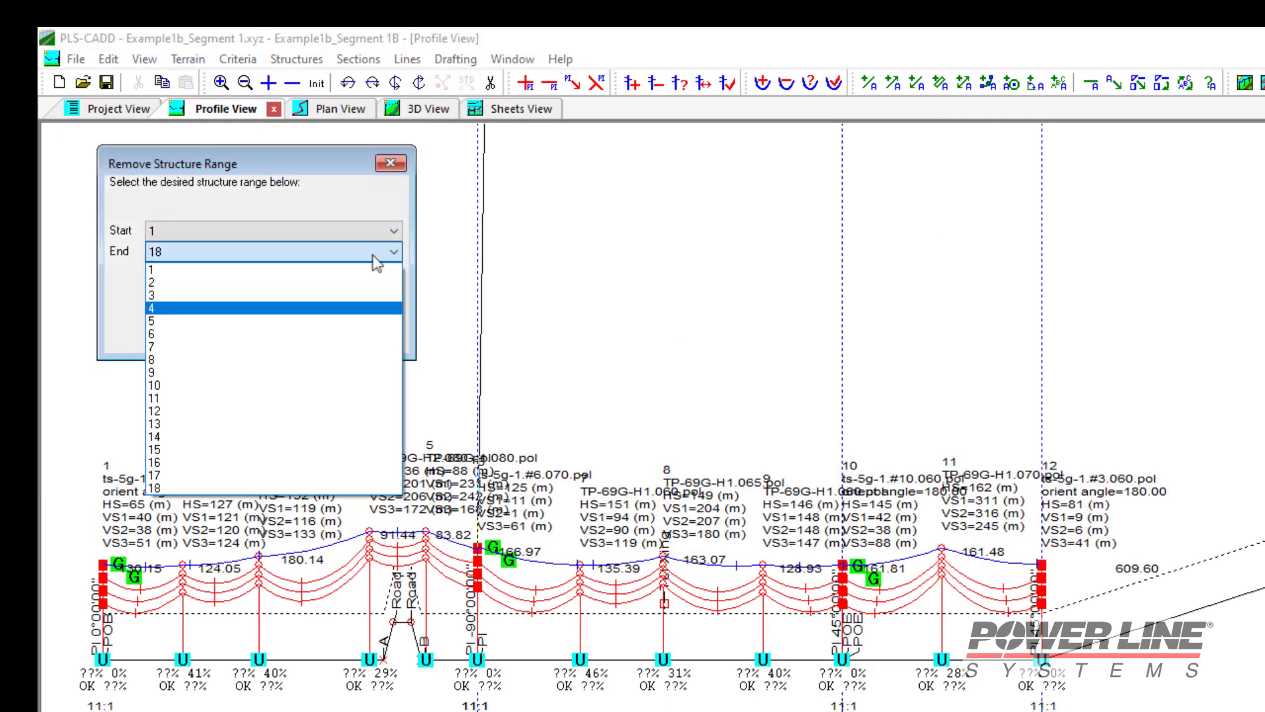
click(313, 413)
click(234, 339)
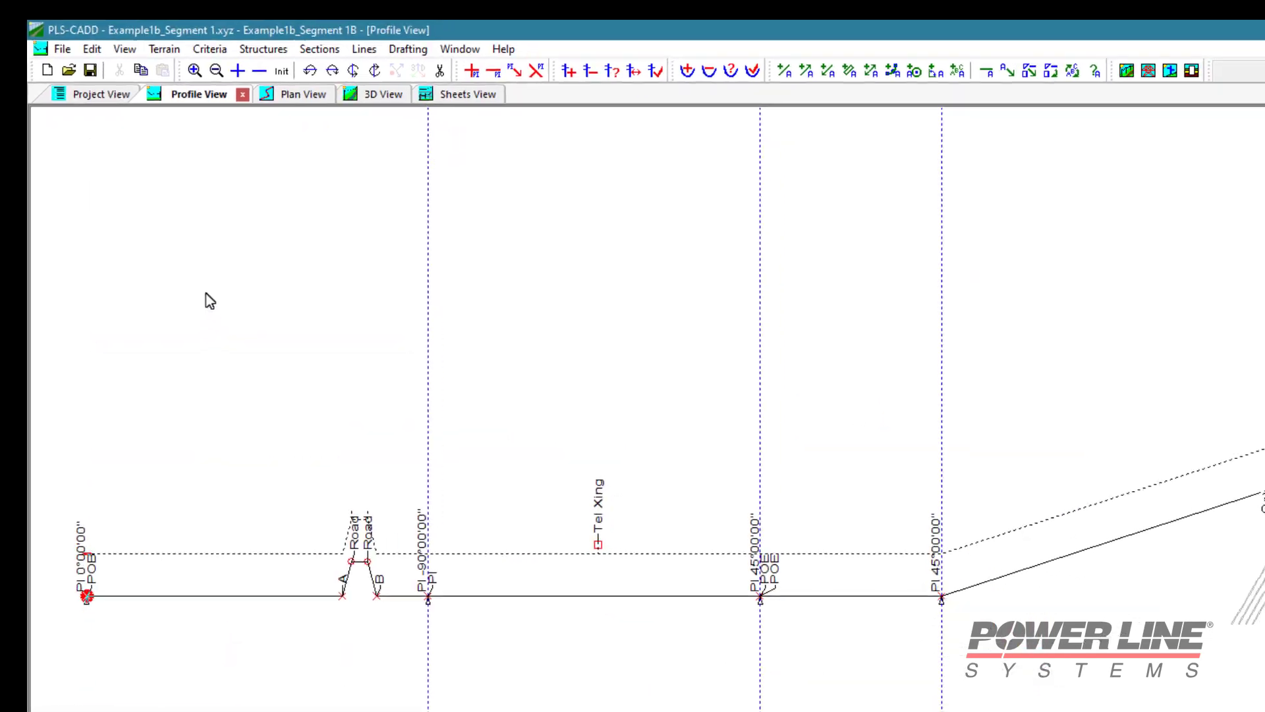
- Return to Example1b_Segment 1A as the active line with the other line hidden, and save the project
click(407, 58)
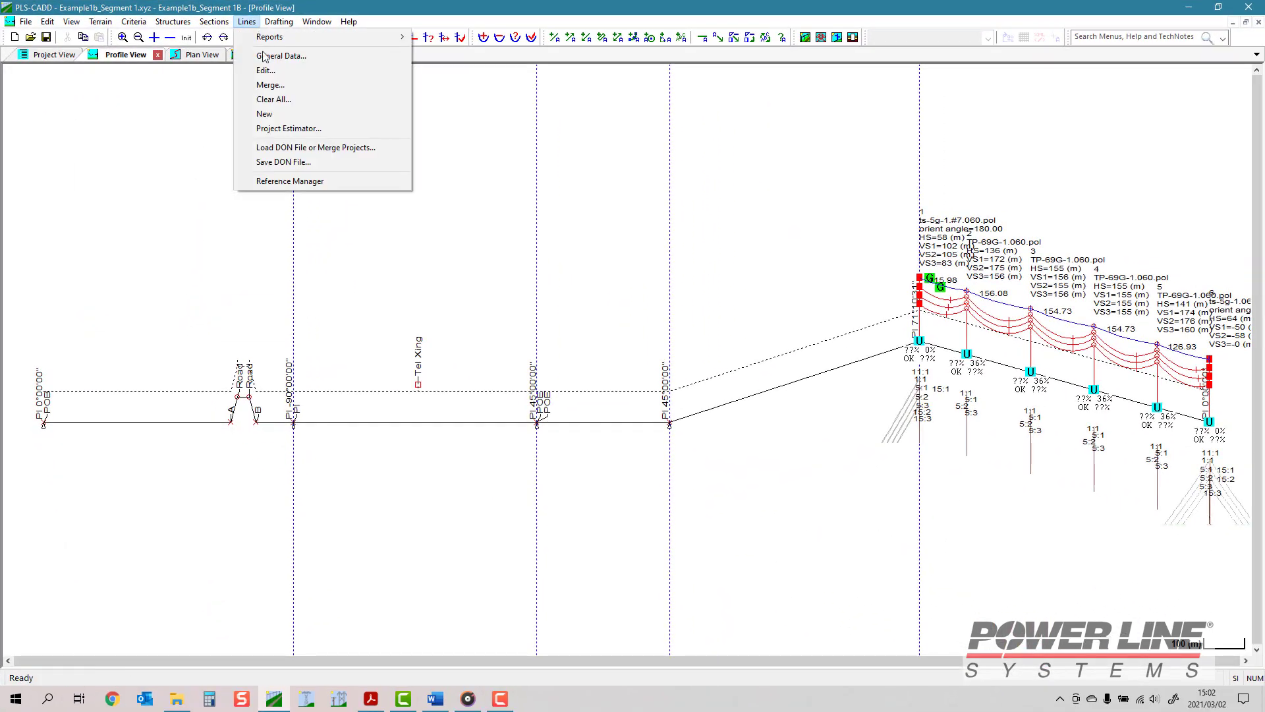
click(265, 70)
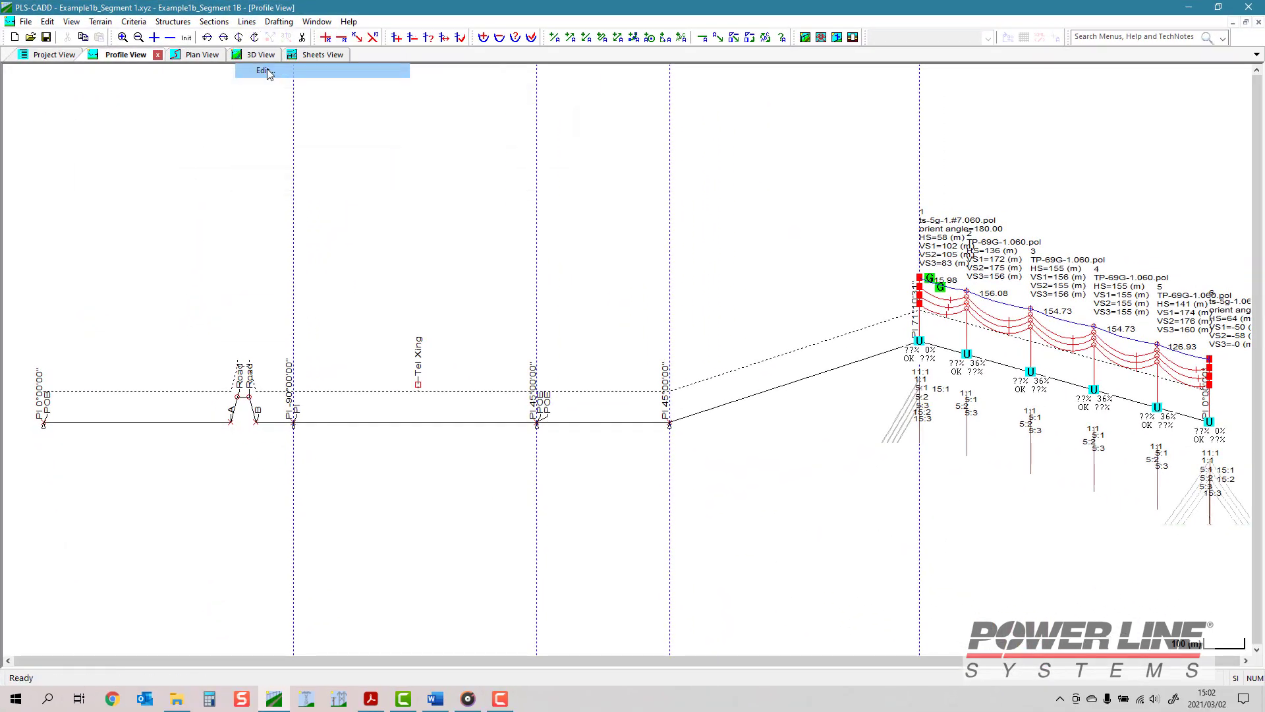
click(176, 297)
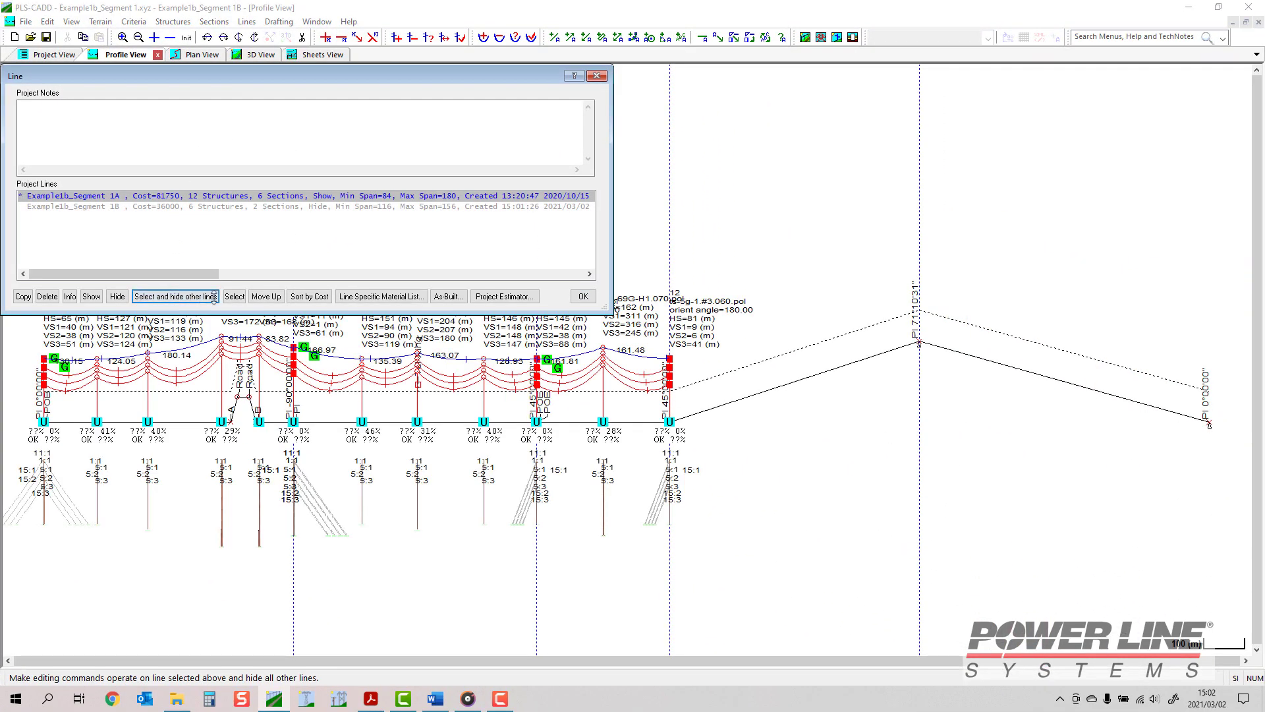
click(583, 296)
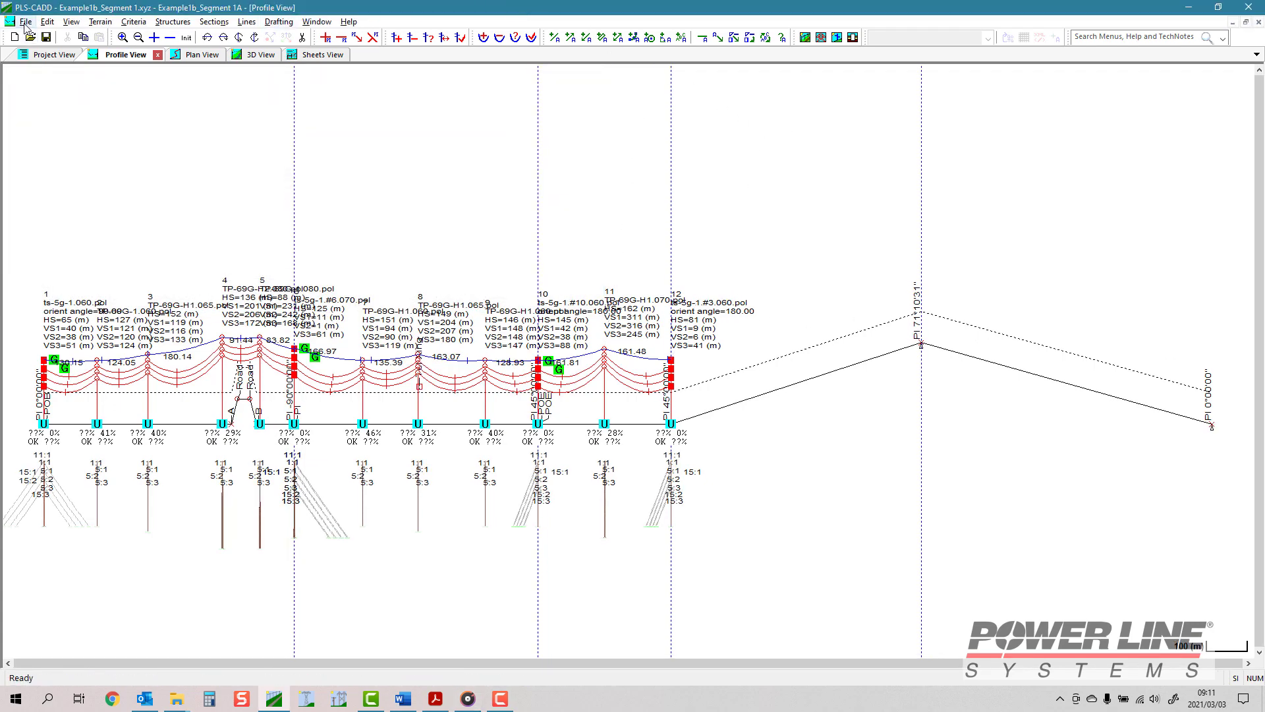
click(27, 21)
click(43, 80)
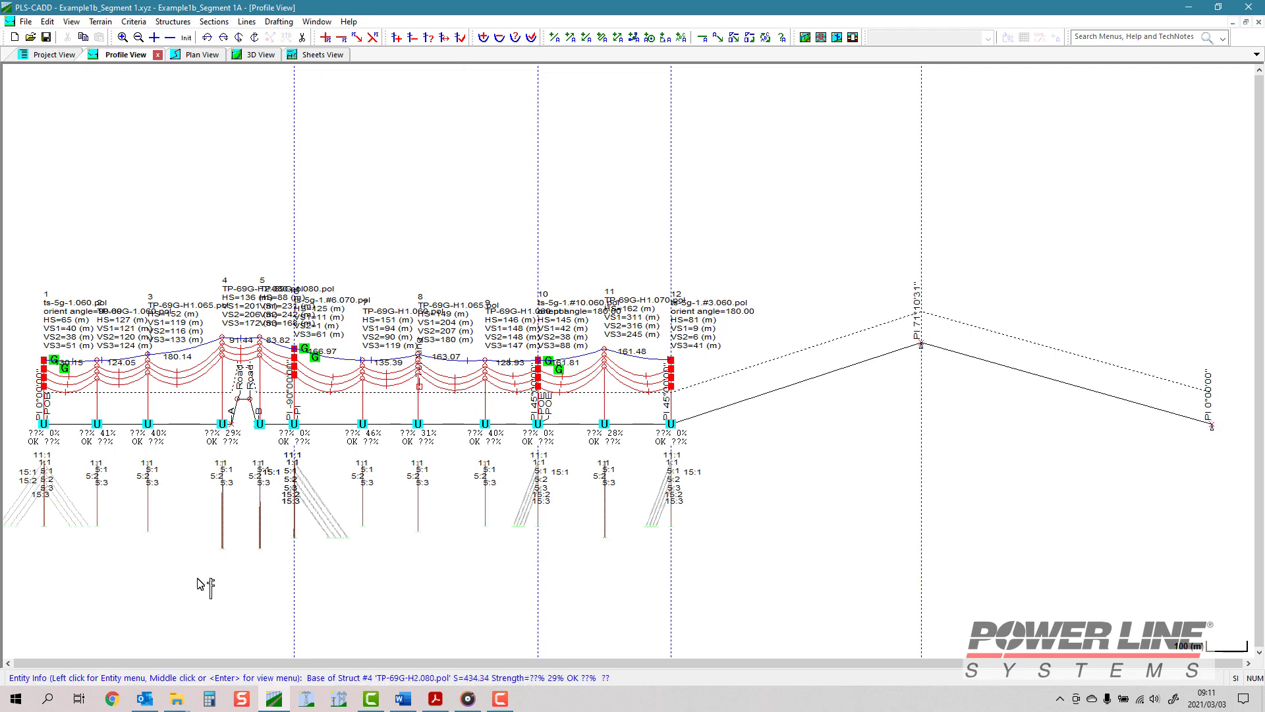
- Switch to File Explorer and open the Example1b_Segment 2 project from the Segment2 folder of Example 1b
click(177, 698)
click(235, 611)
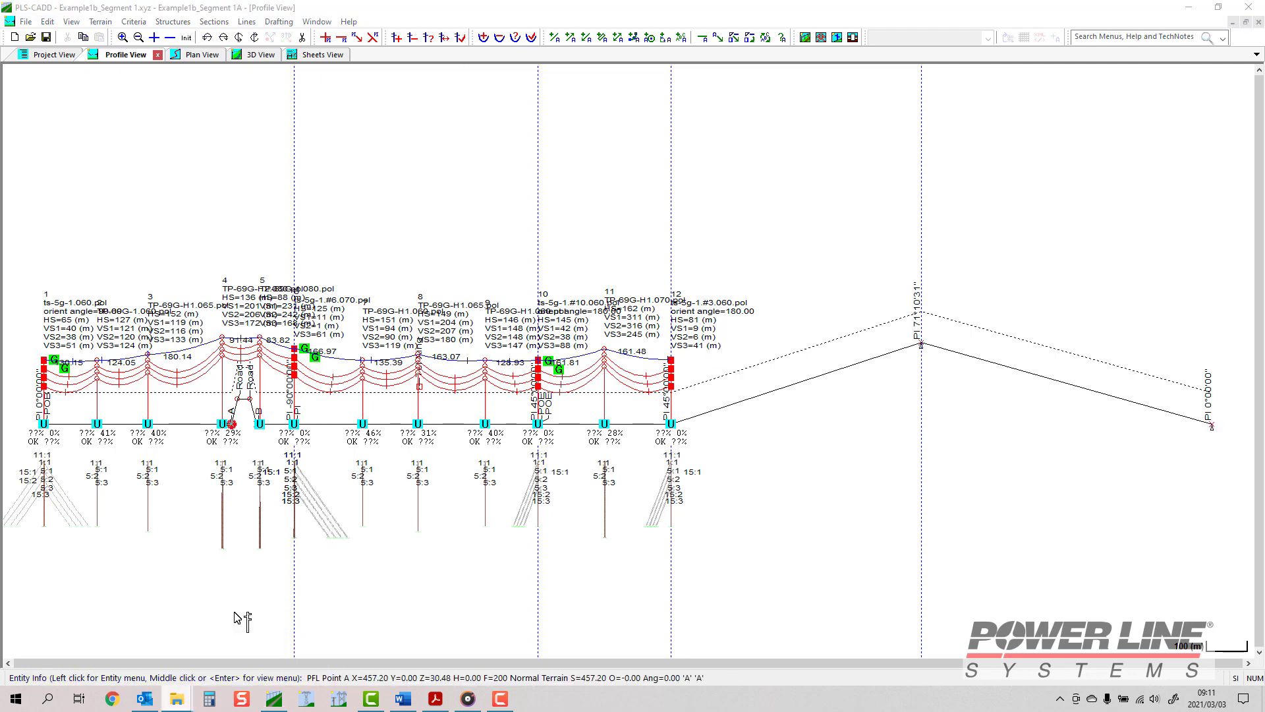
click(471, 306)
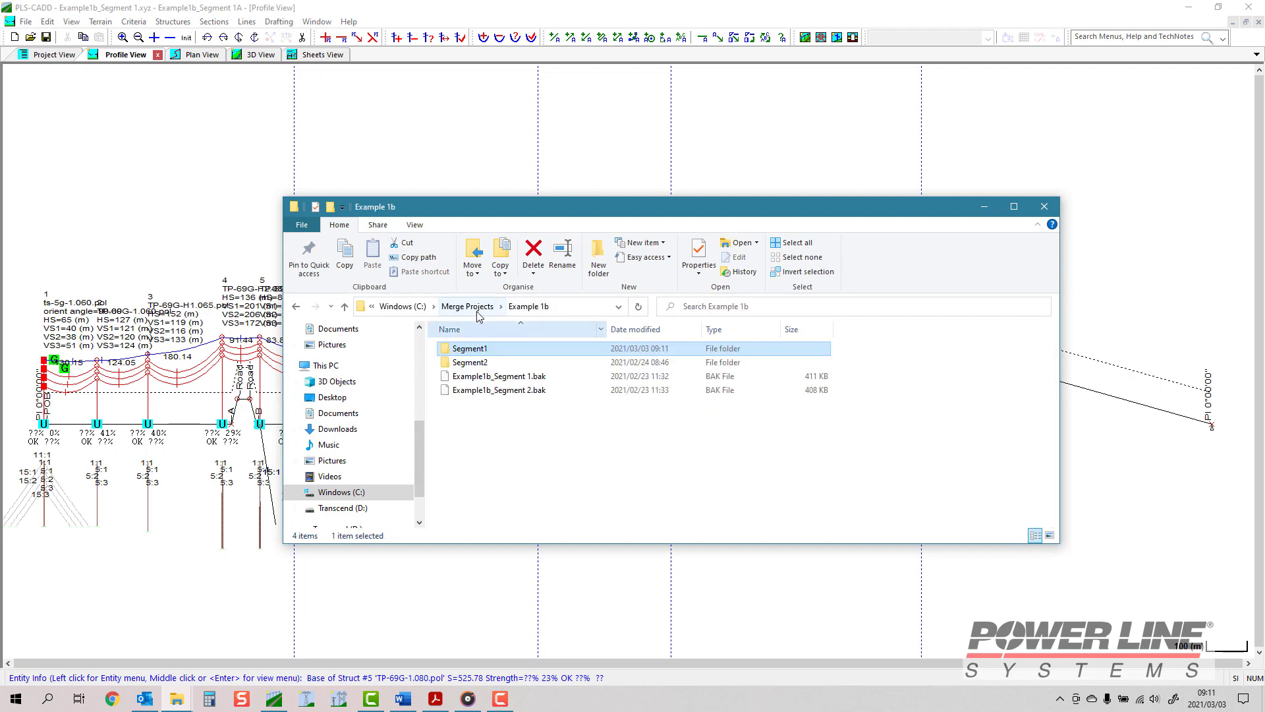
double_click(477, 367)
scroll(477, 369, down, 5)
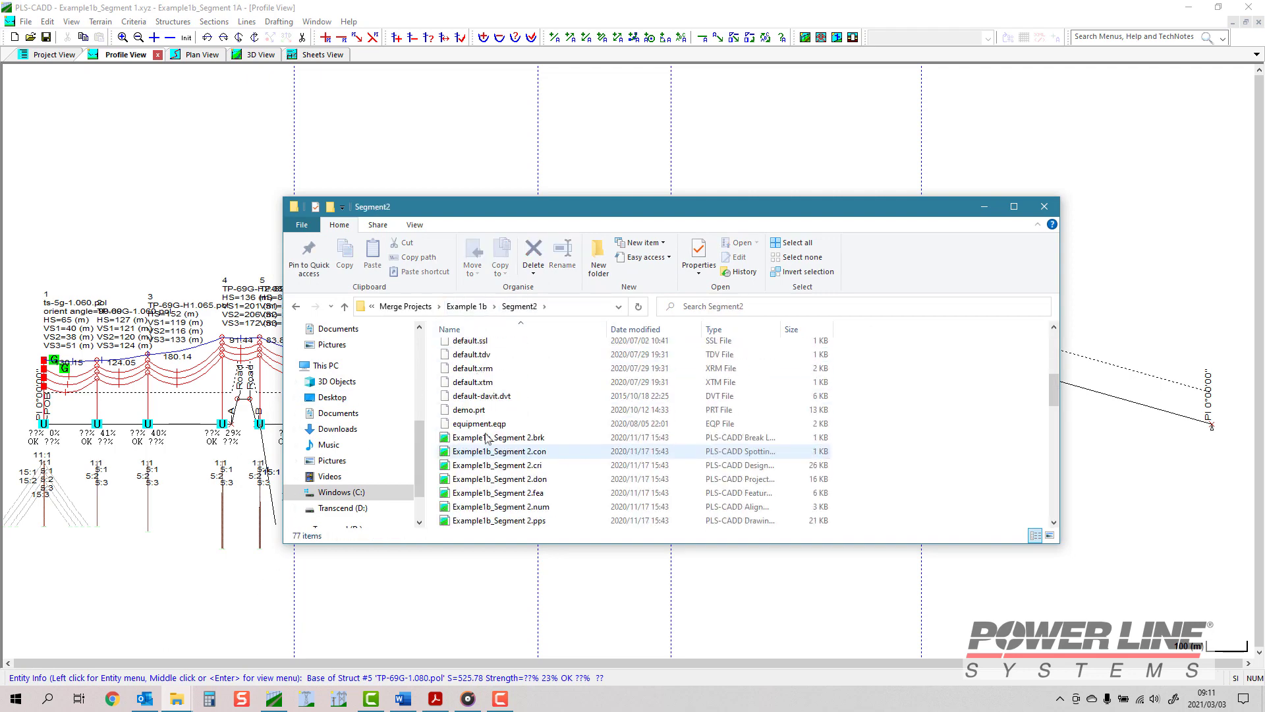
double_click(497, 524)
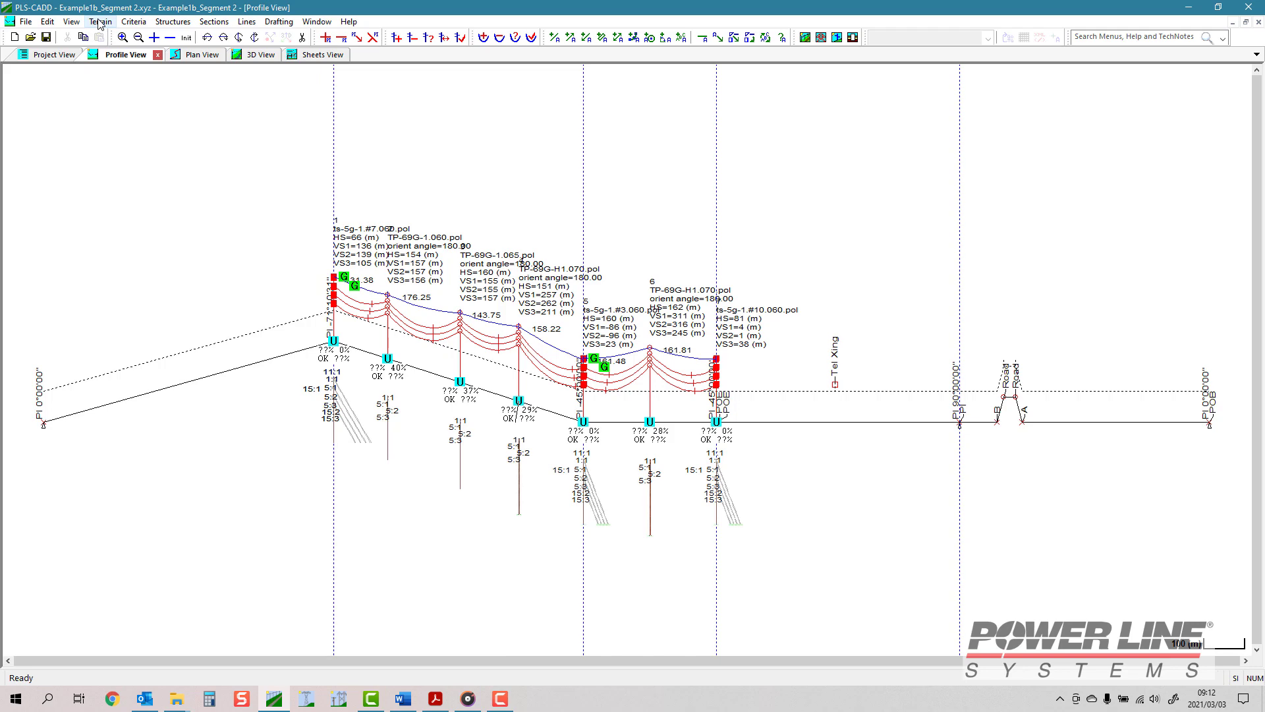
- Reverse the alignment of the Example1b_Segment 2 project
click(100, 21)
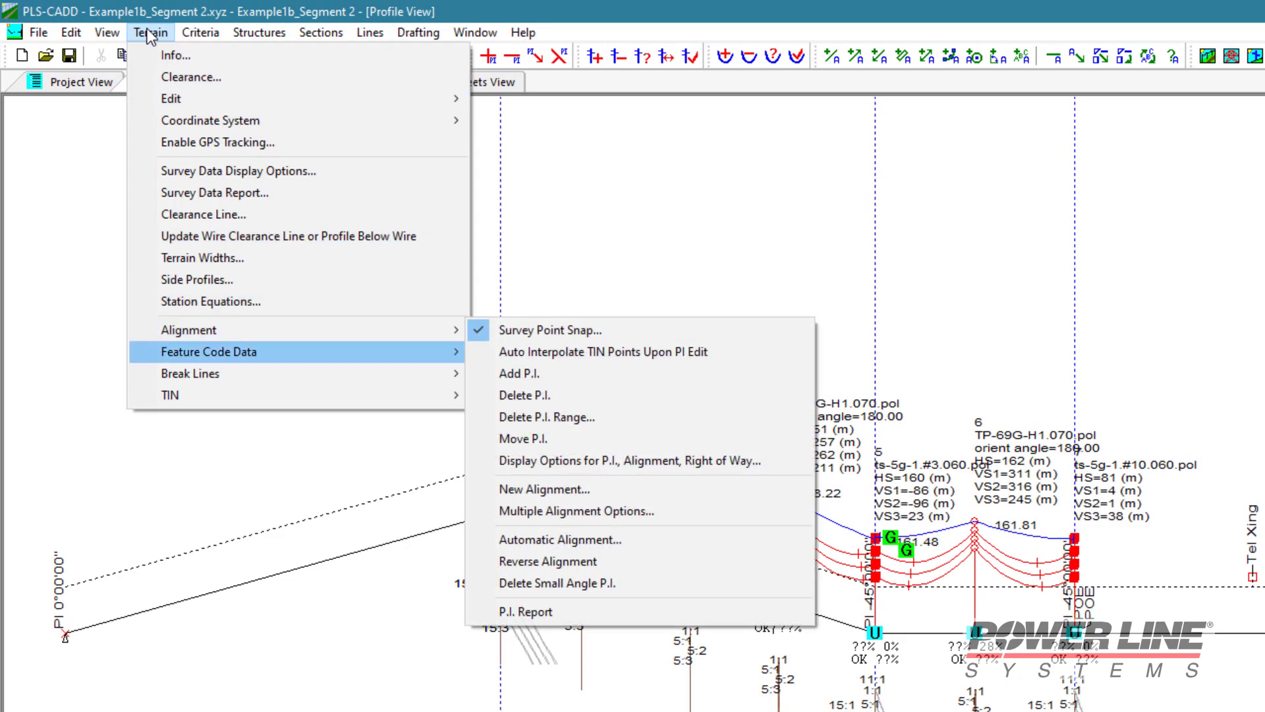
click(612, 561)
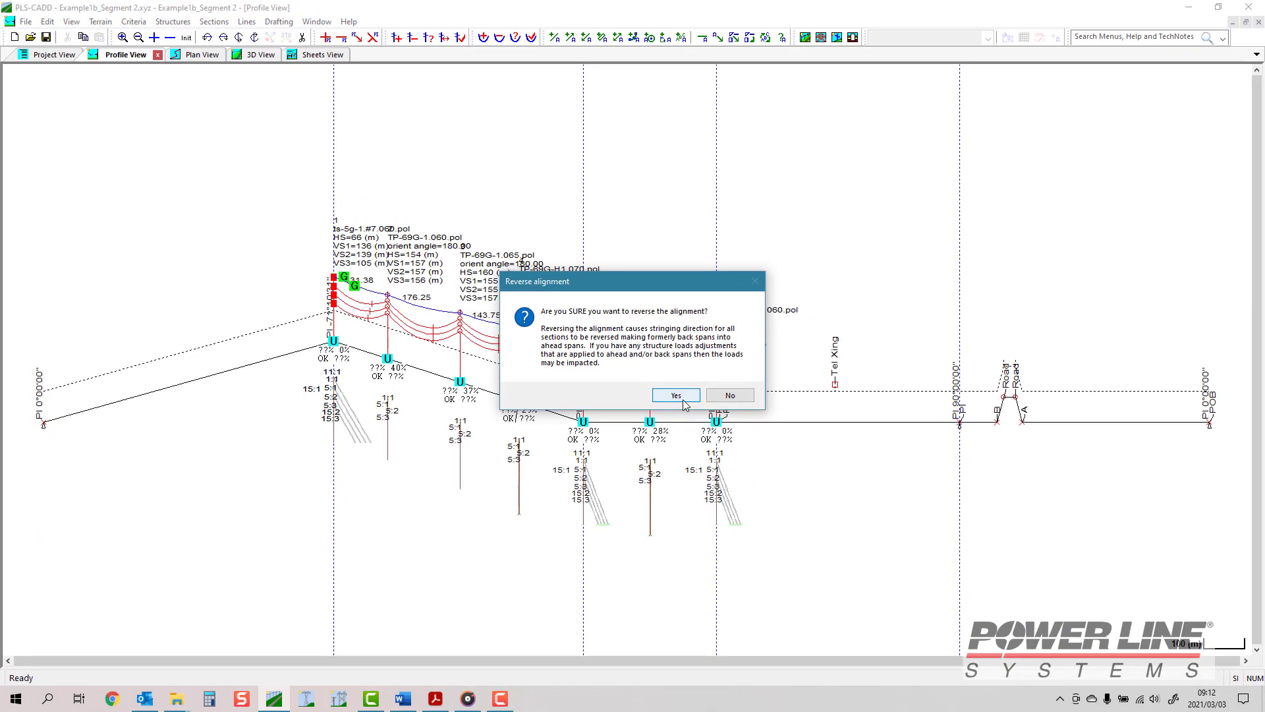
click(684, 401)
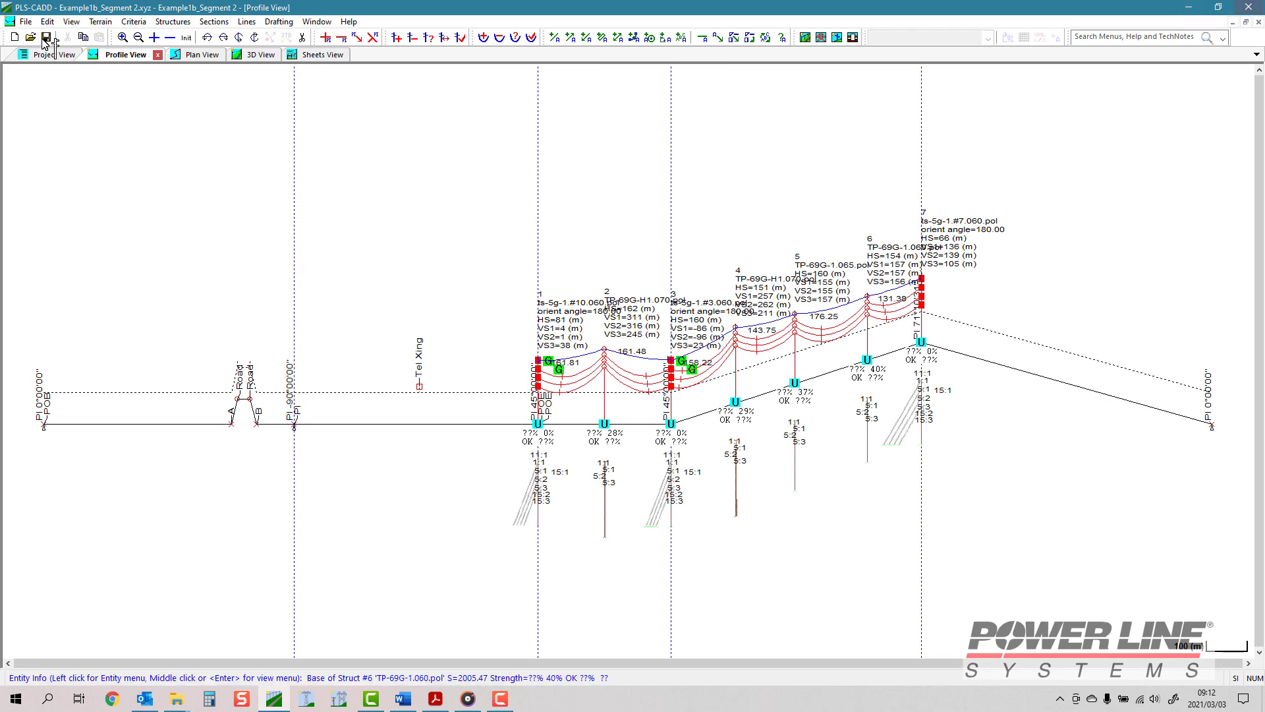
- Switch to File Explorer and open the Example1b_Segment 1.xyz project from the Segment1 folder of Example 1b
click(177, 699)
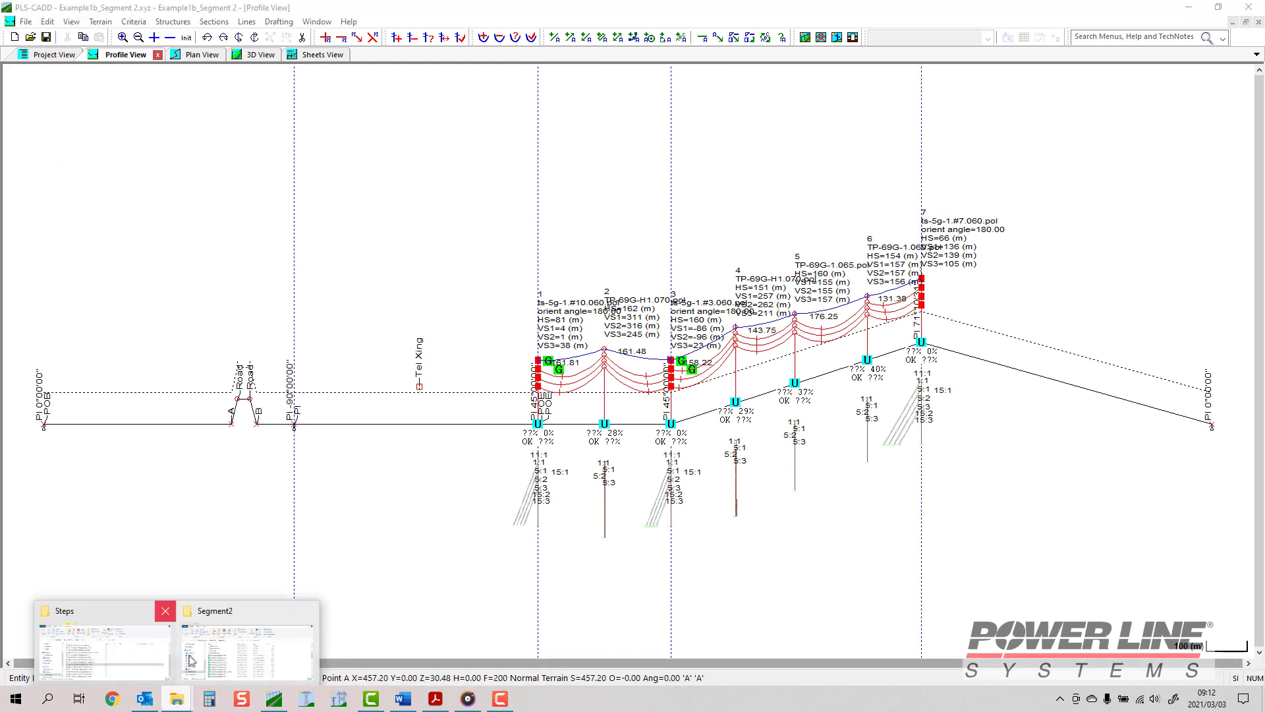
click(193, 655)
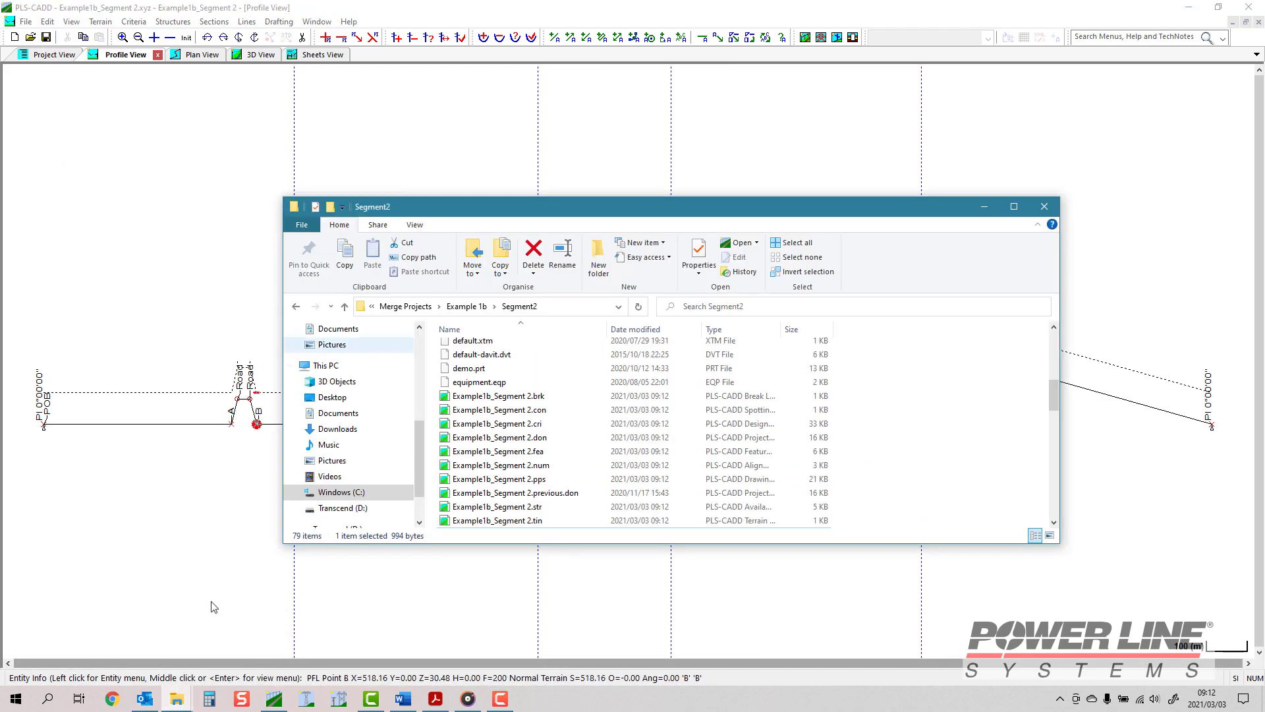
click(475, 308)
double_click(459, 349)
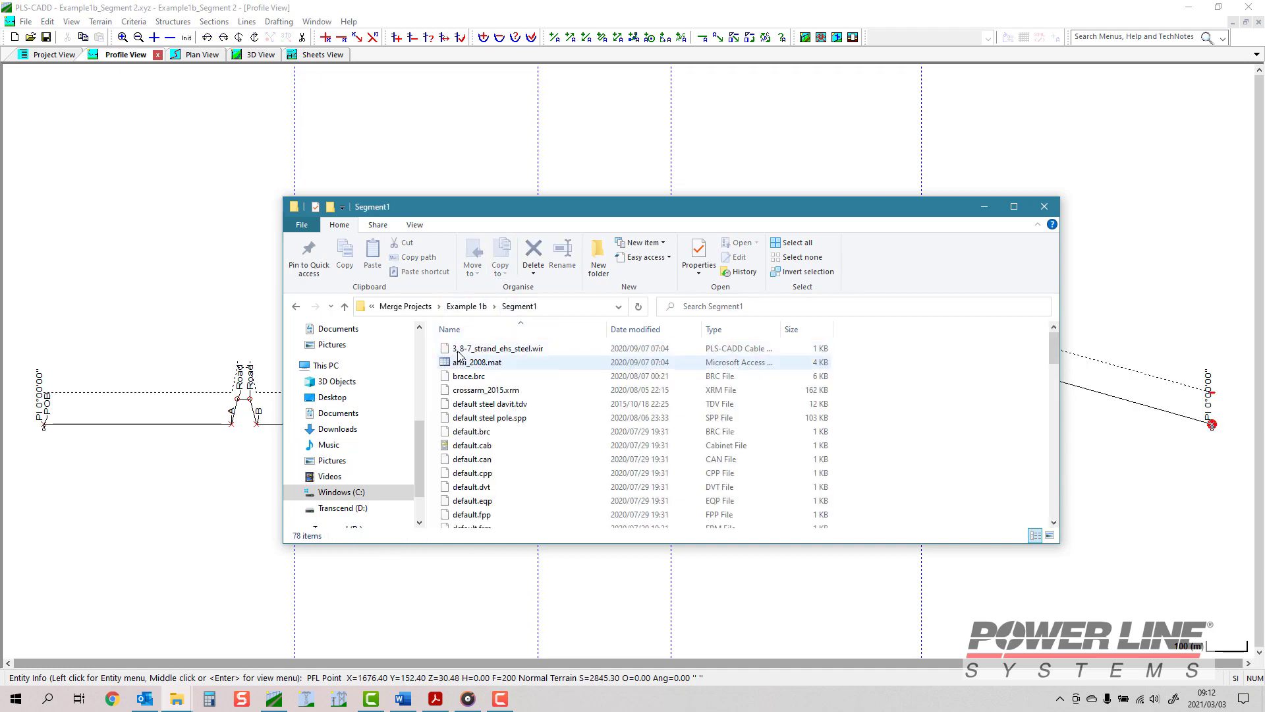
scroll(461, 360, down, 9)
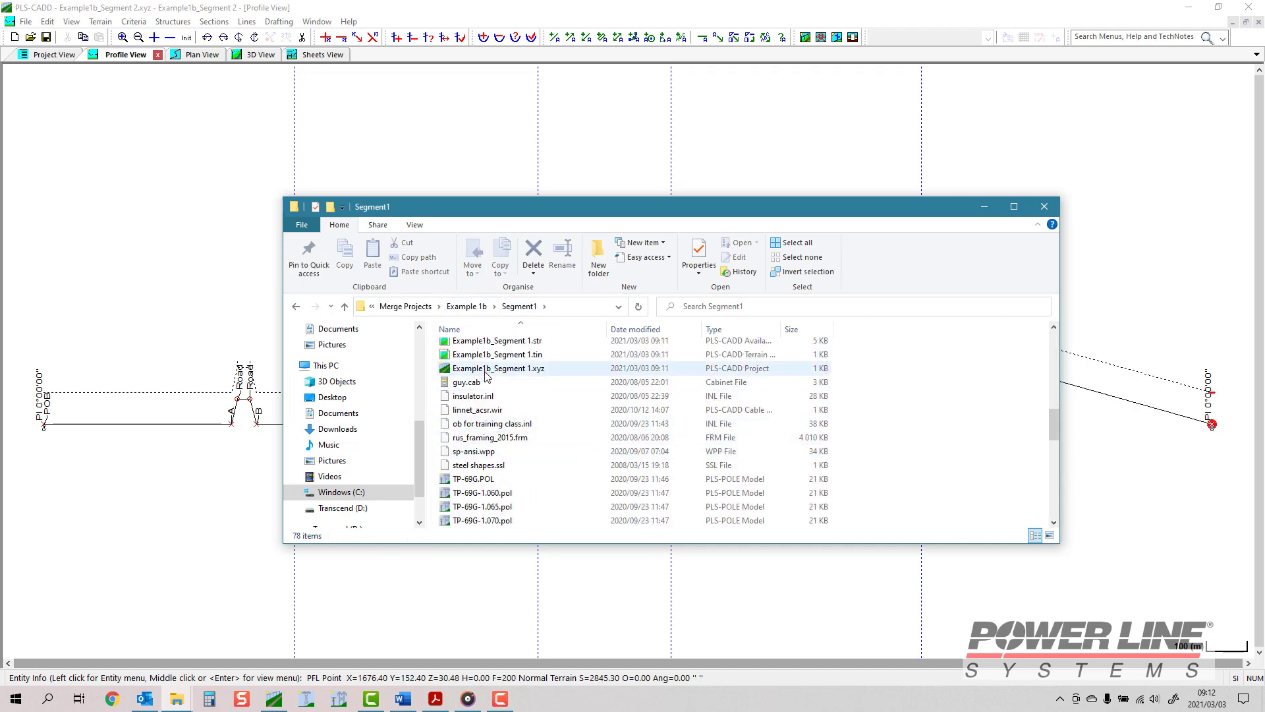
double_click(486, 369)
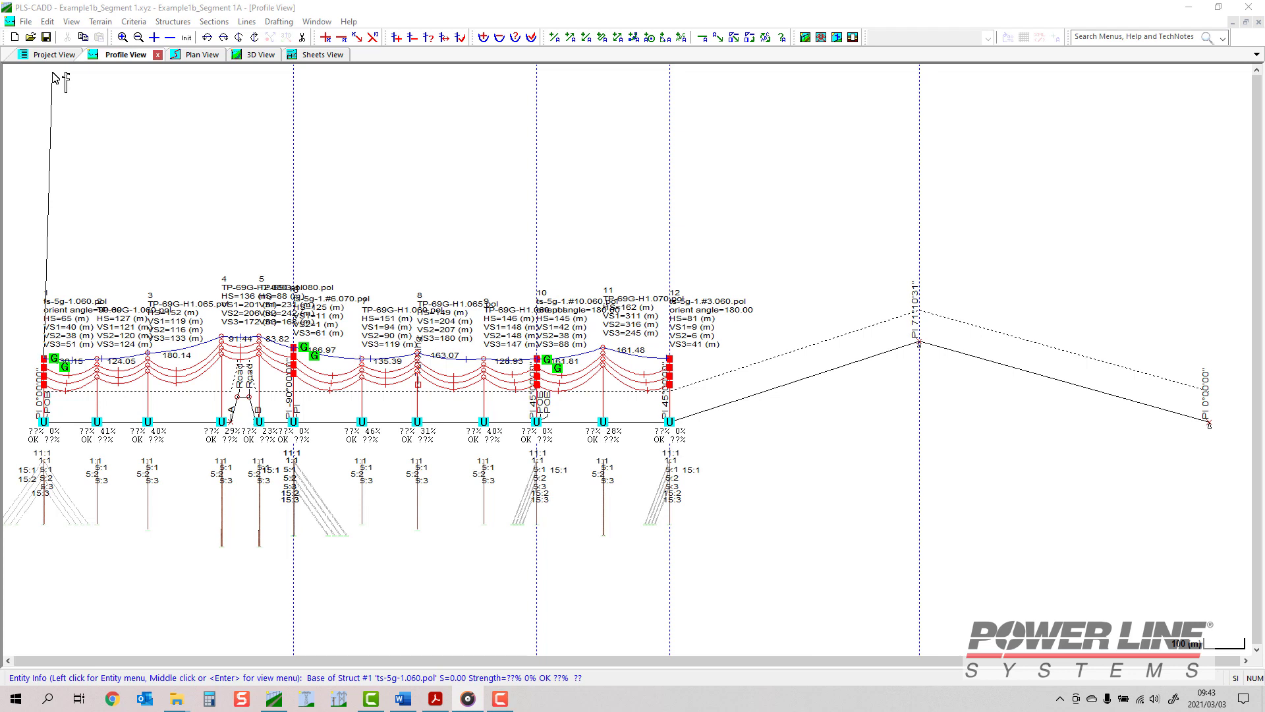
- Load Example1b_Segment 2.don from C:\Merge Projects\Example 1b\Segment2 into the current project for merging
click(247, 22)
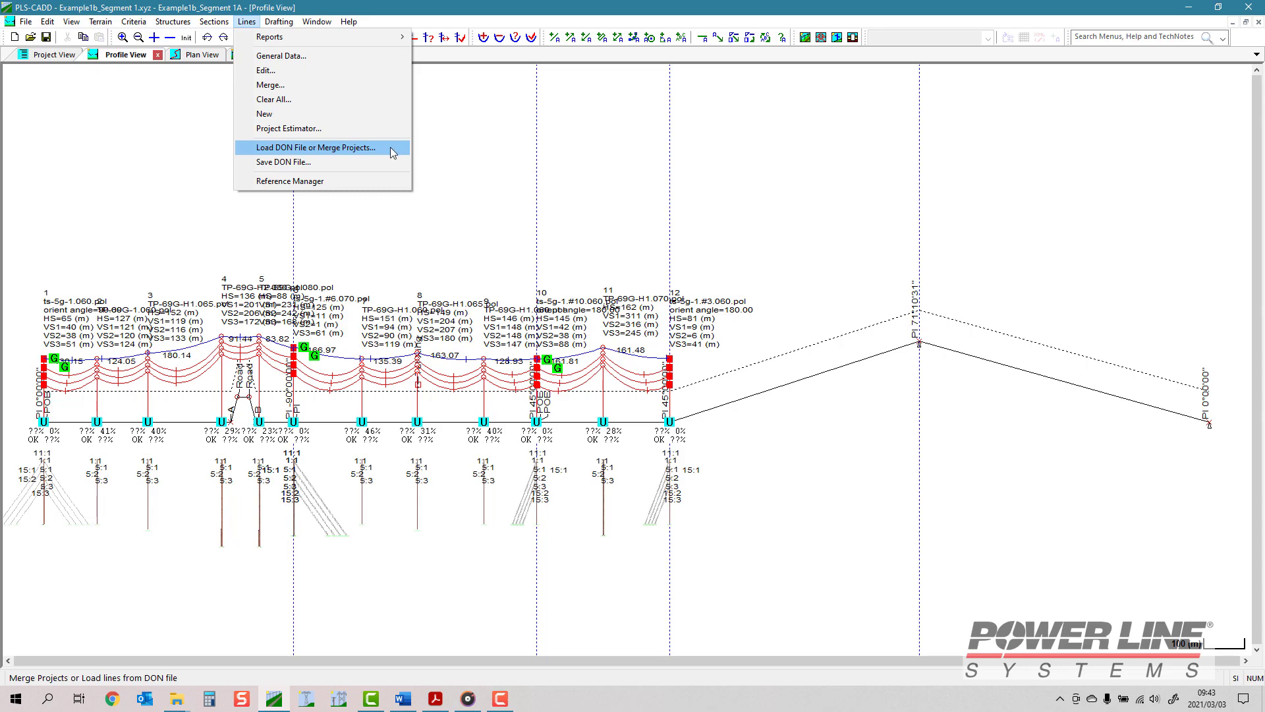
click(392, 153)
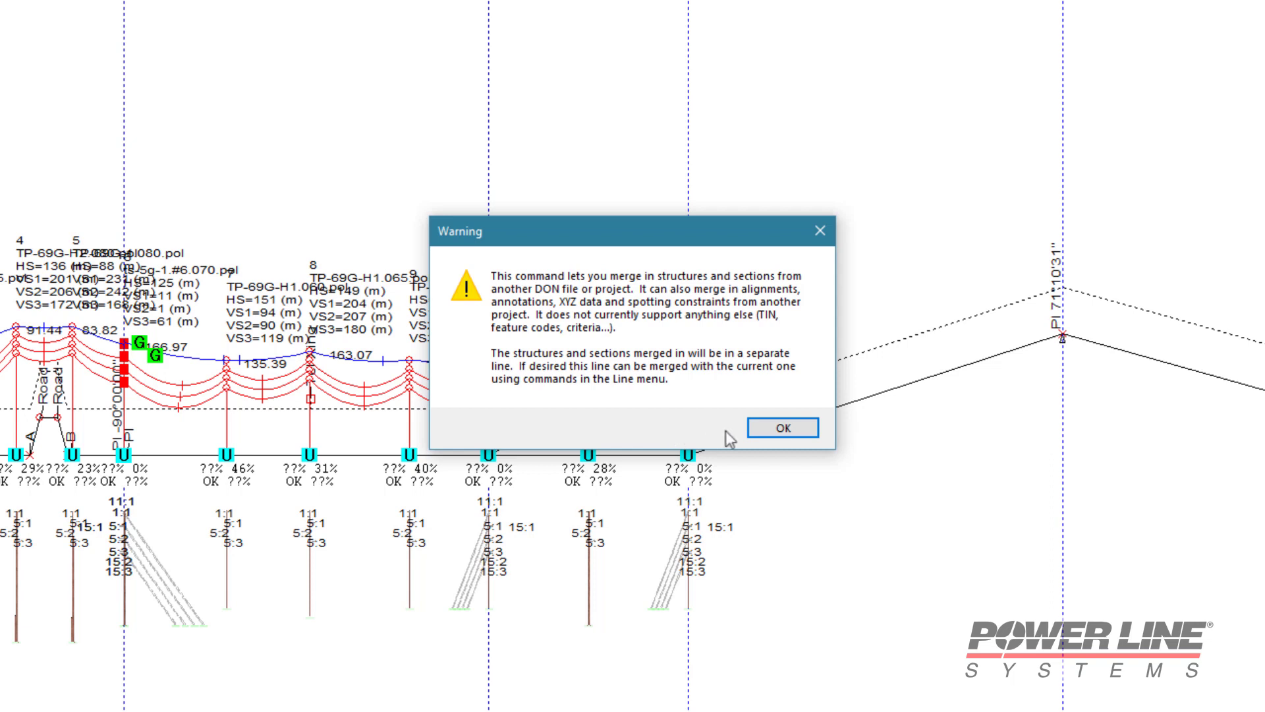
click(808, 435)
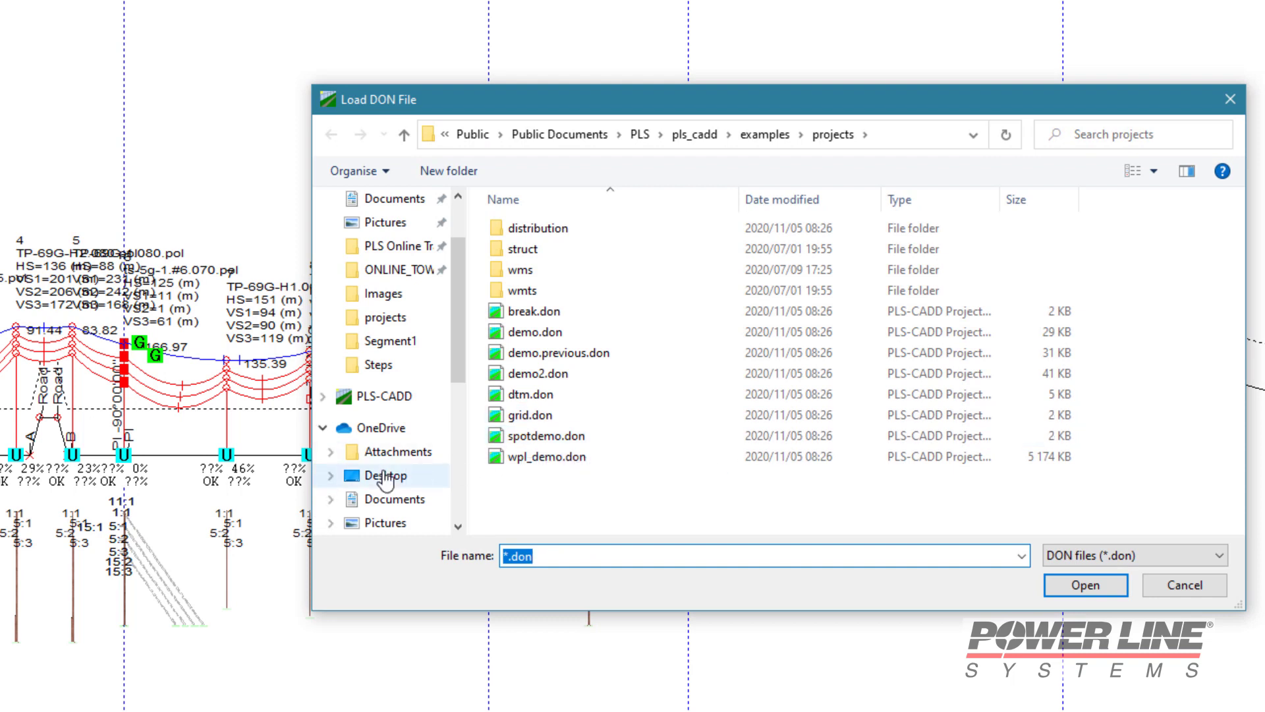
scroll(385, 481, down, 2)
scroll(389, 487, down, 1)
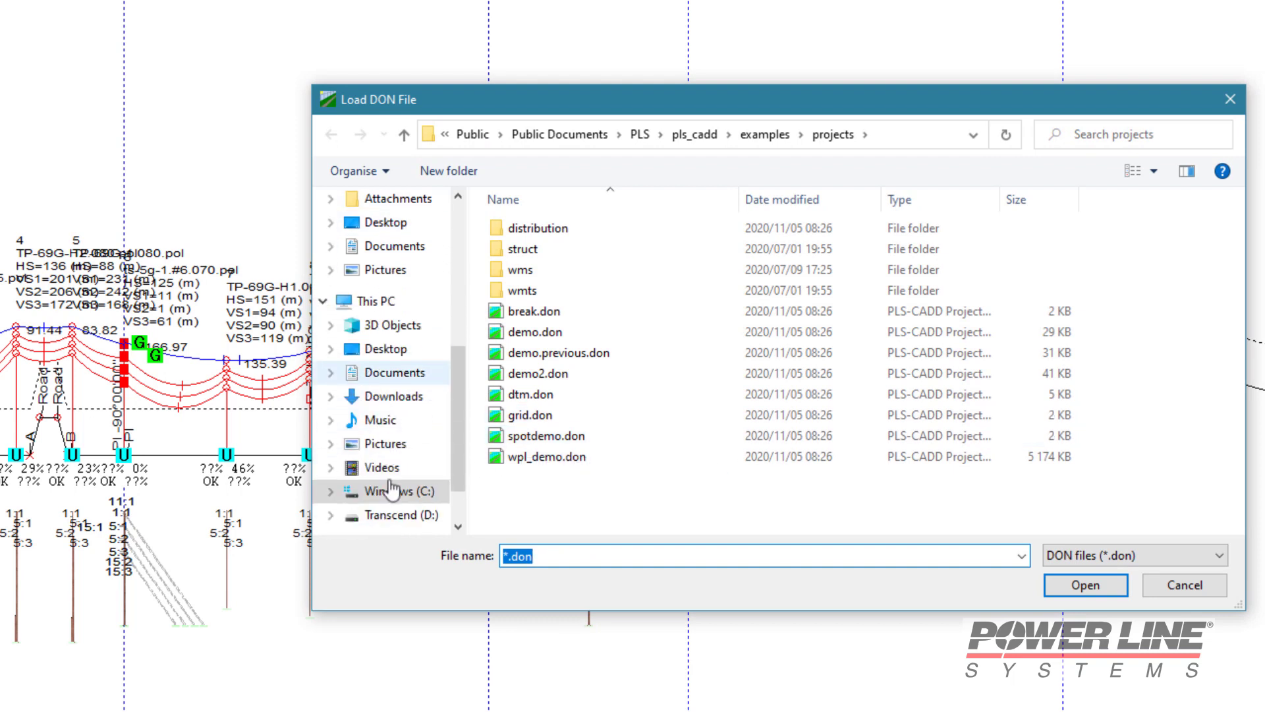
click(391, 490)
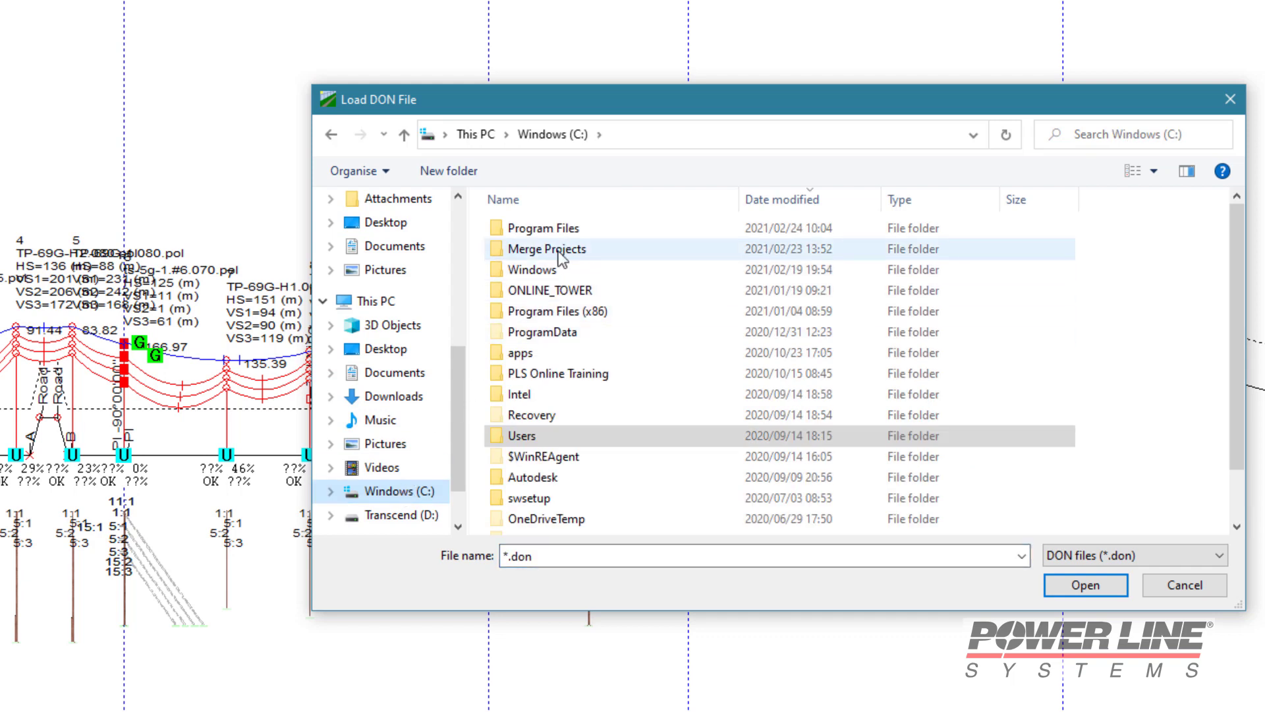
double_click(559, 253)
double_click(558, 250)
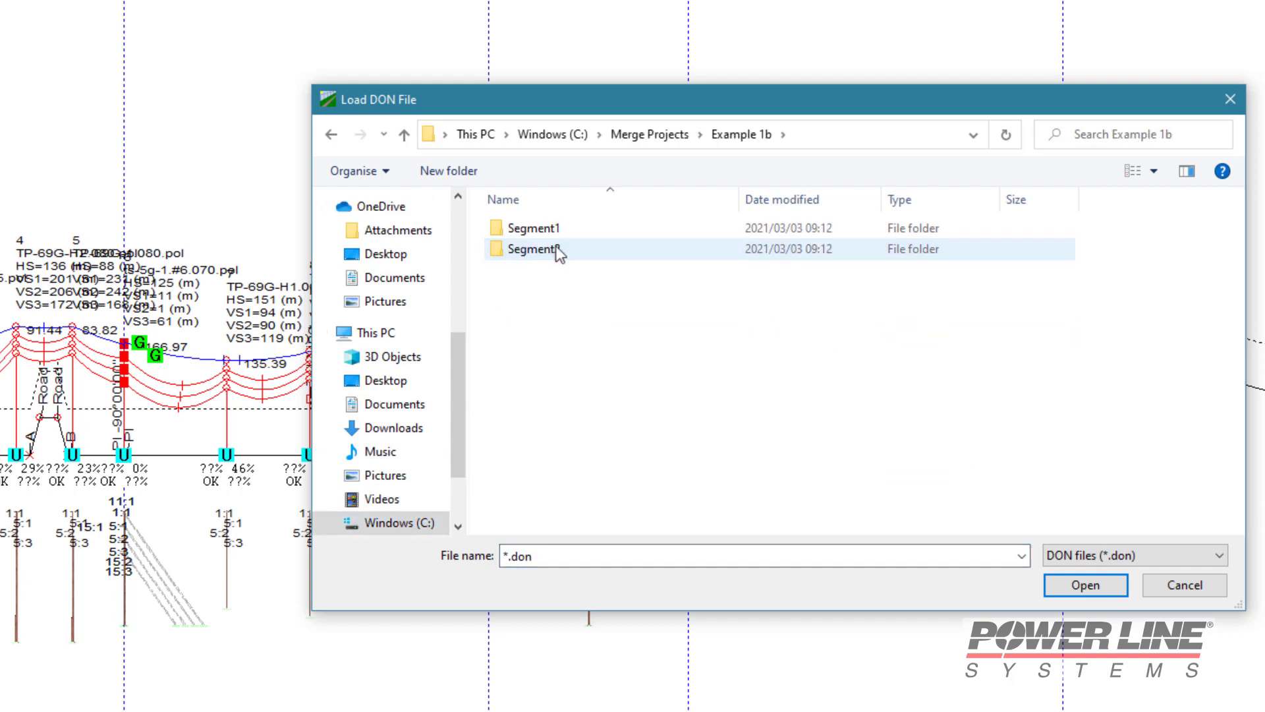
double_click(557, 252)
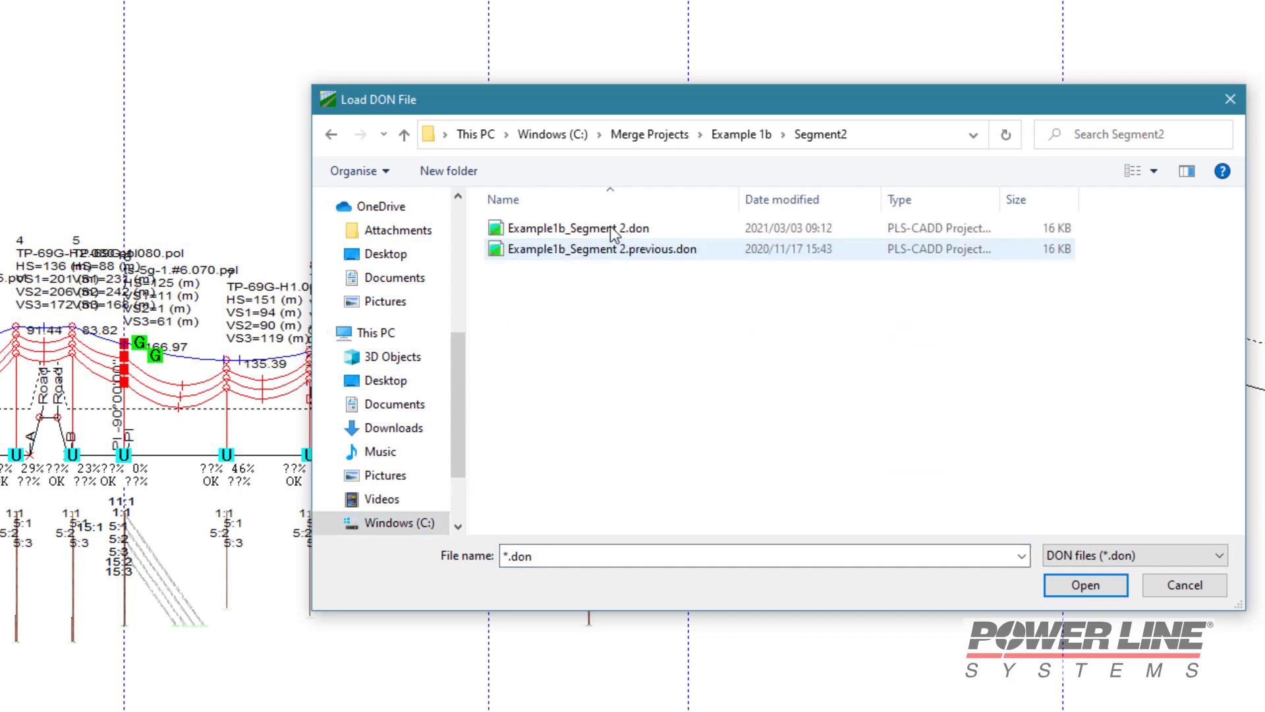
click(612, 231)
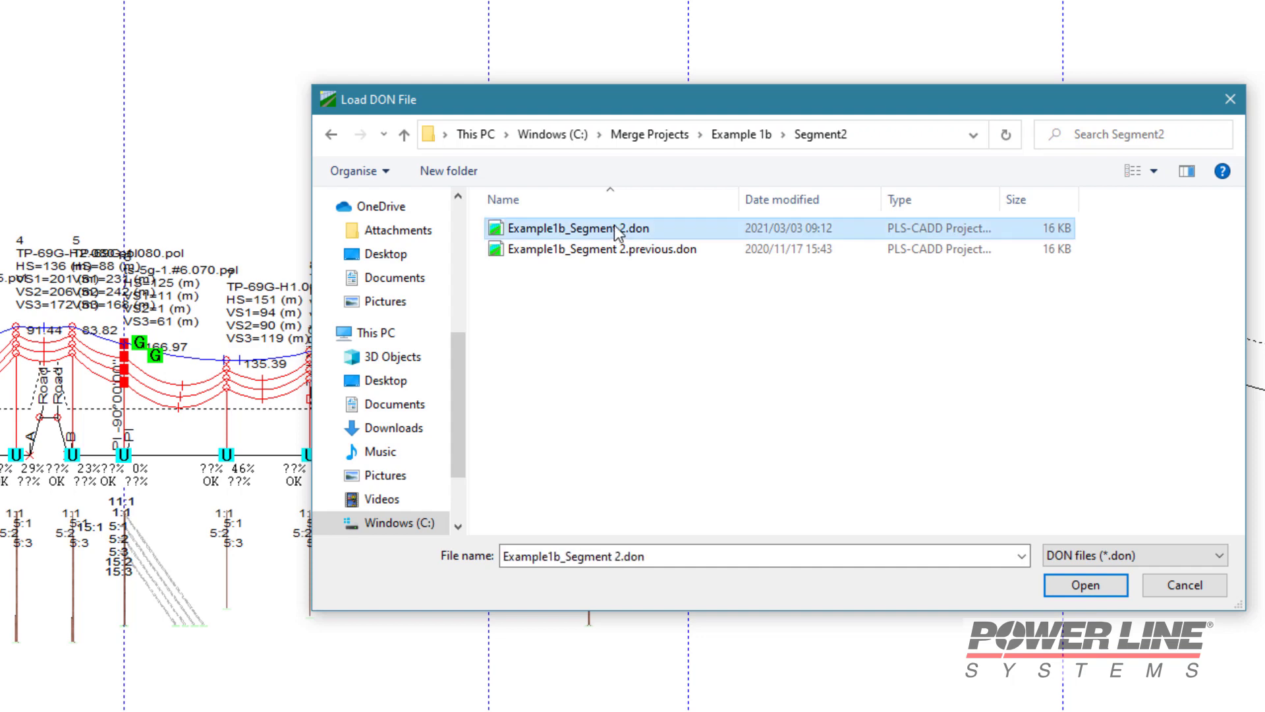
click(1086, 585)
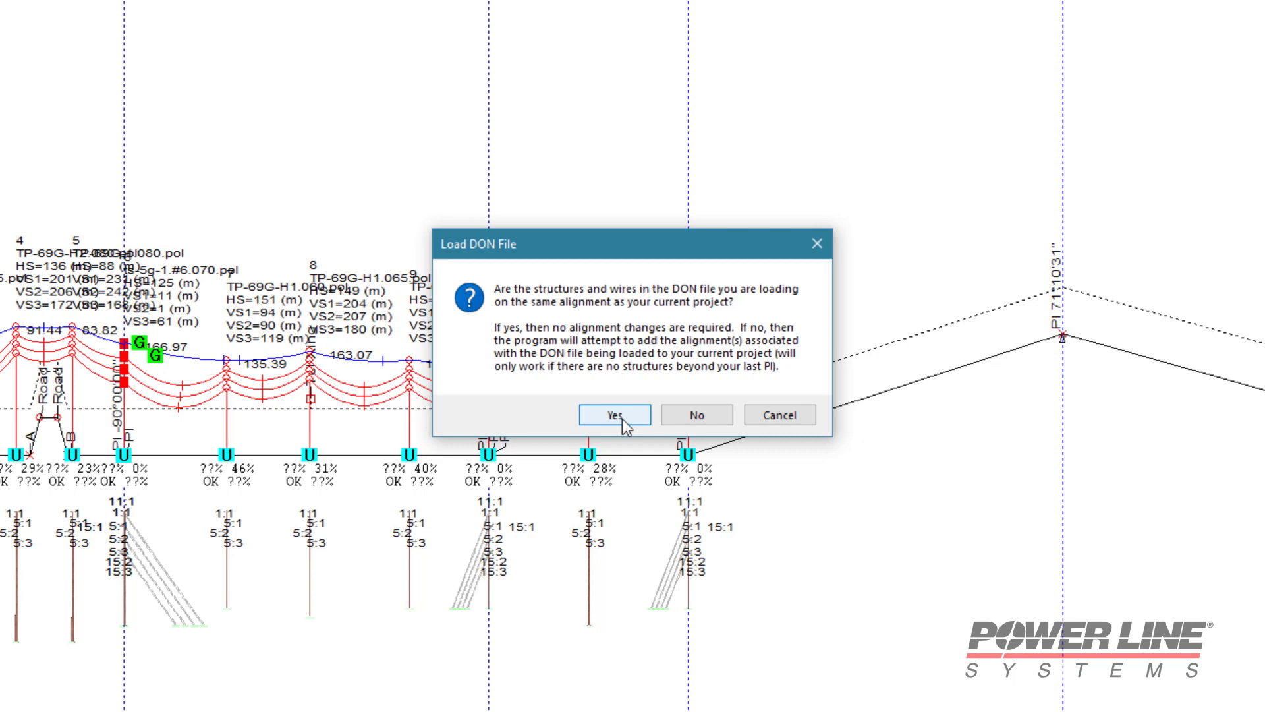
- Accept that the loaded structures share the current alignment, and merge the annotation, project notes and reference manager
click(622, 419)
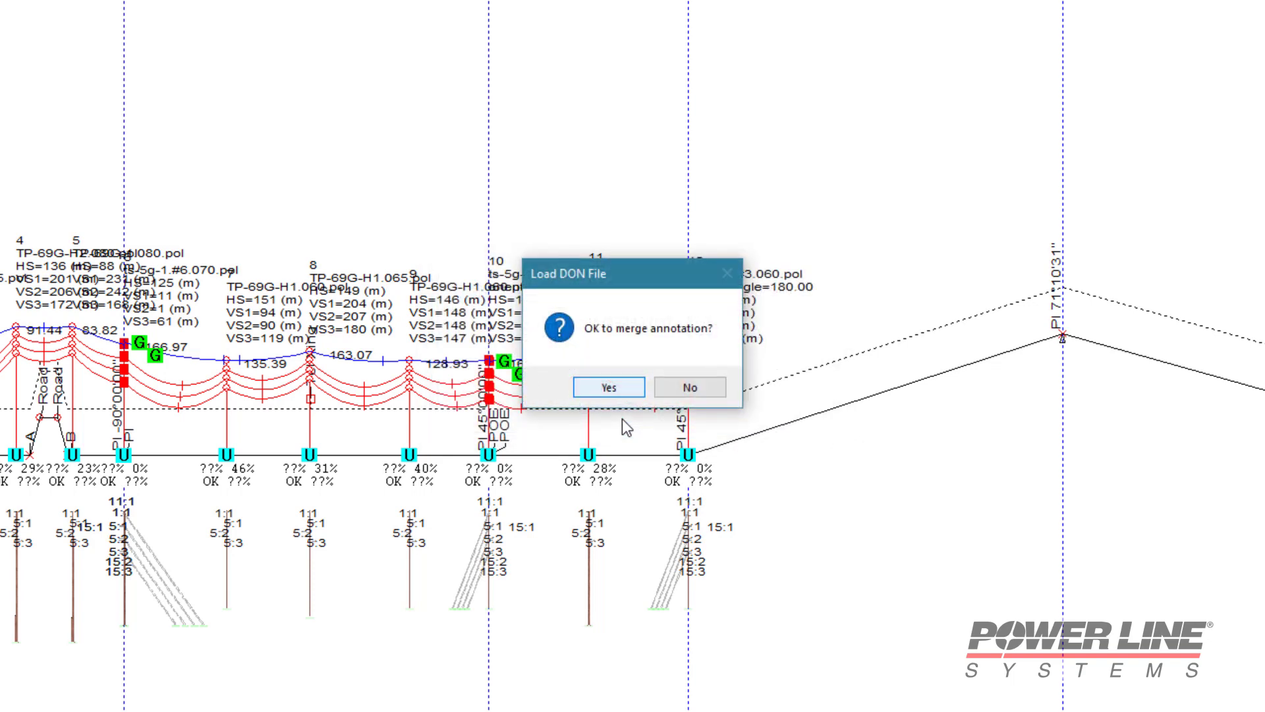
click(614, 383)
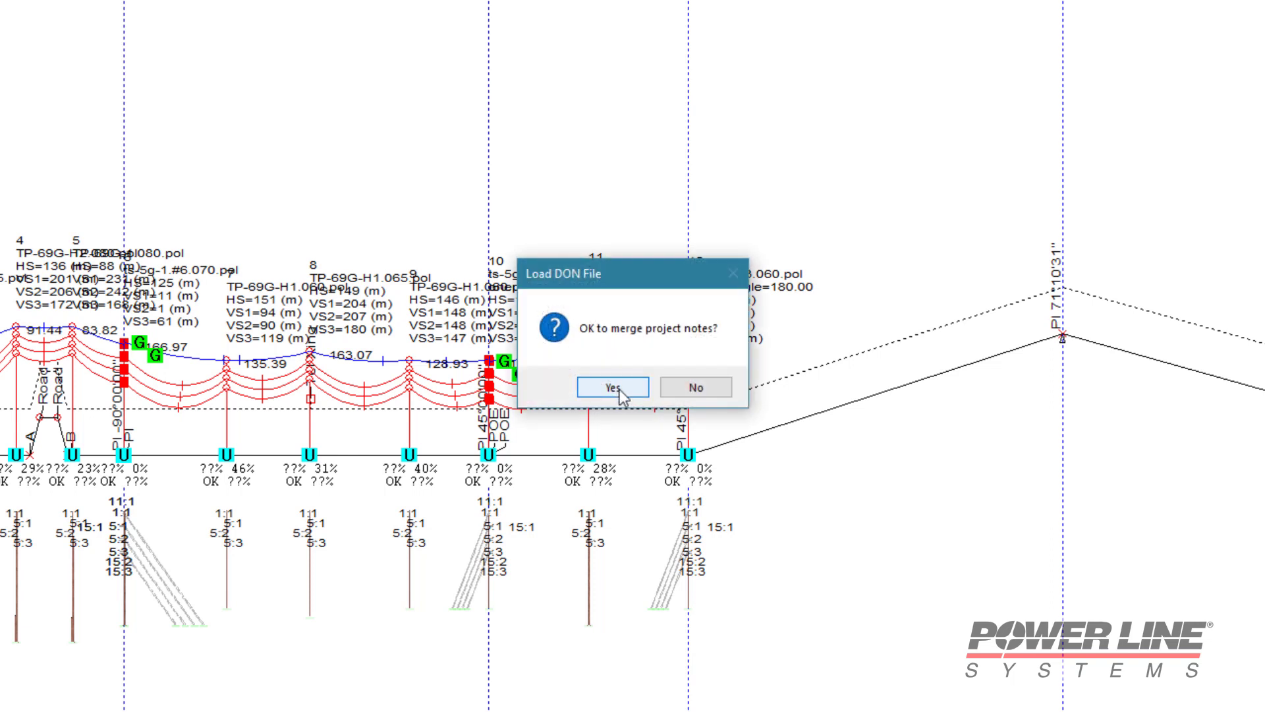
click(618, 388)
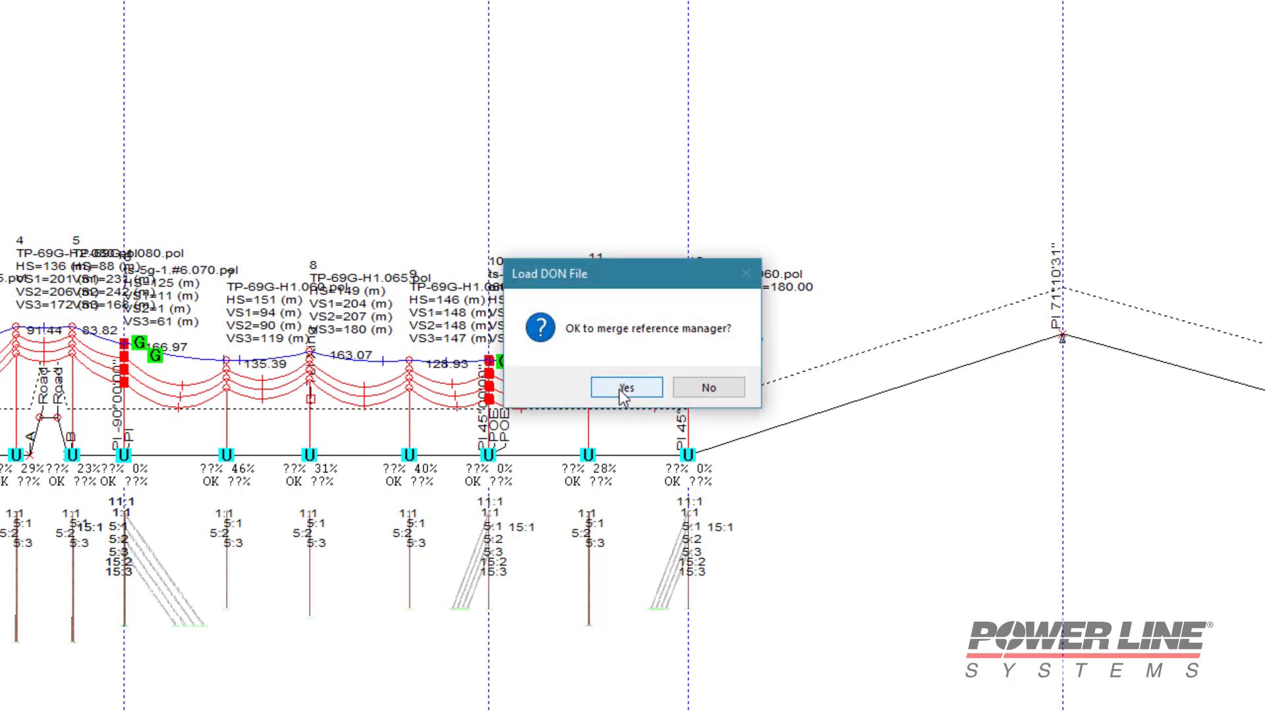
click(623, 389)
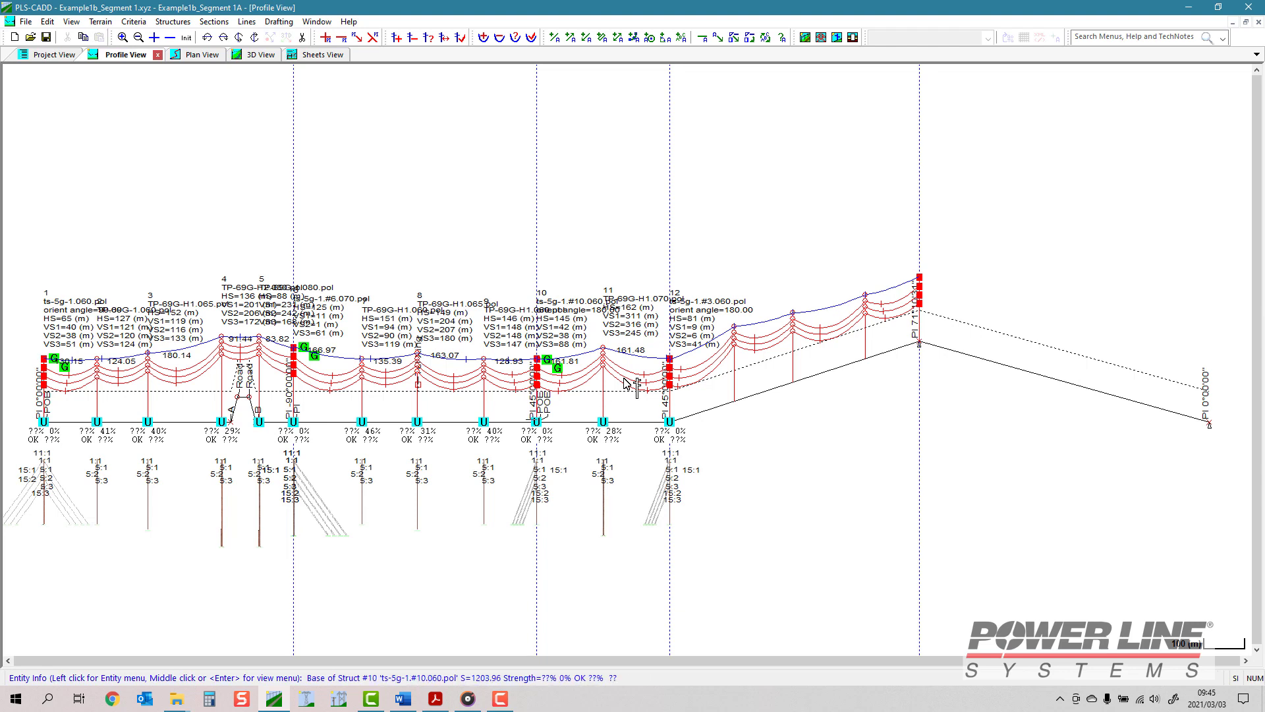
- Make Example1b_Segment 2 the active line for editing in the project lines list
click(242, 27)
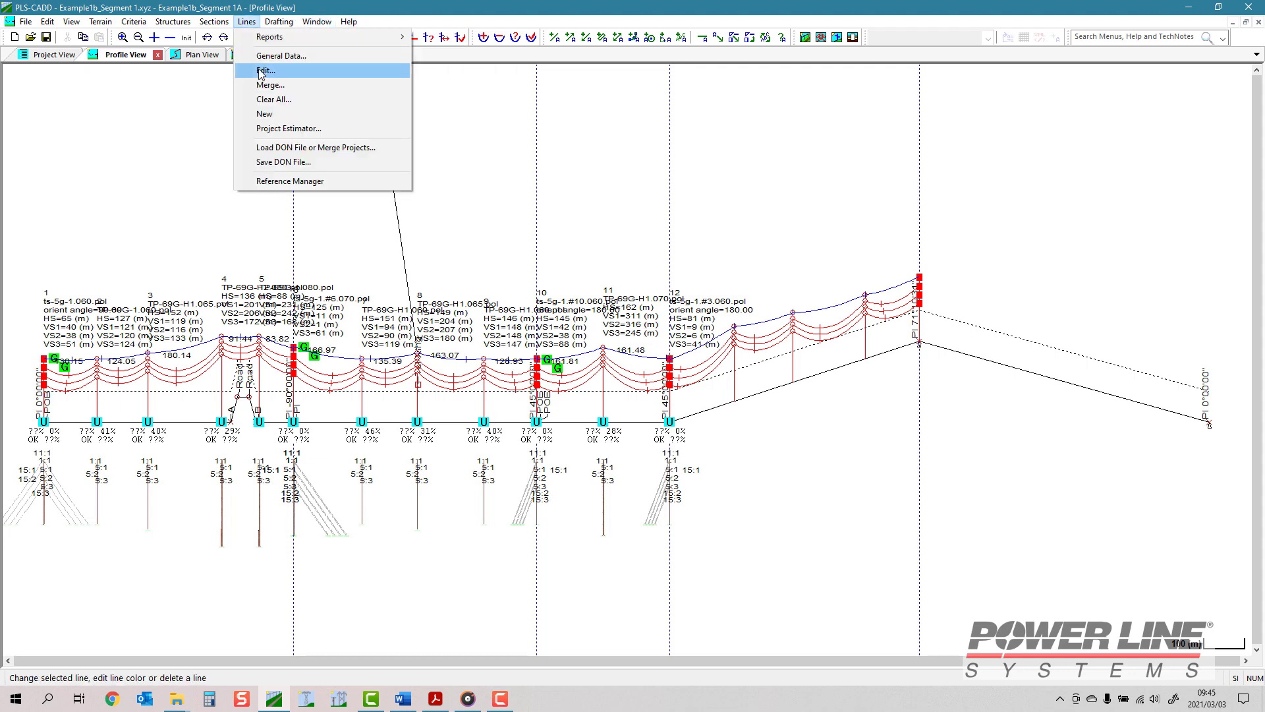
click(259, 71)
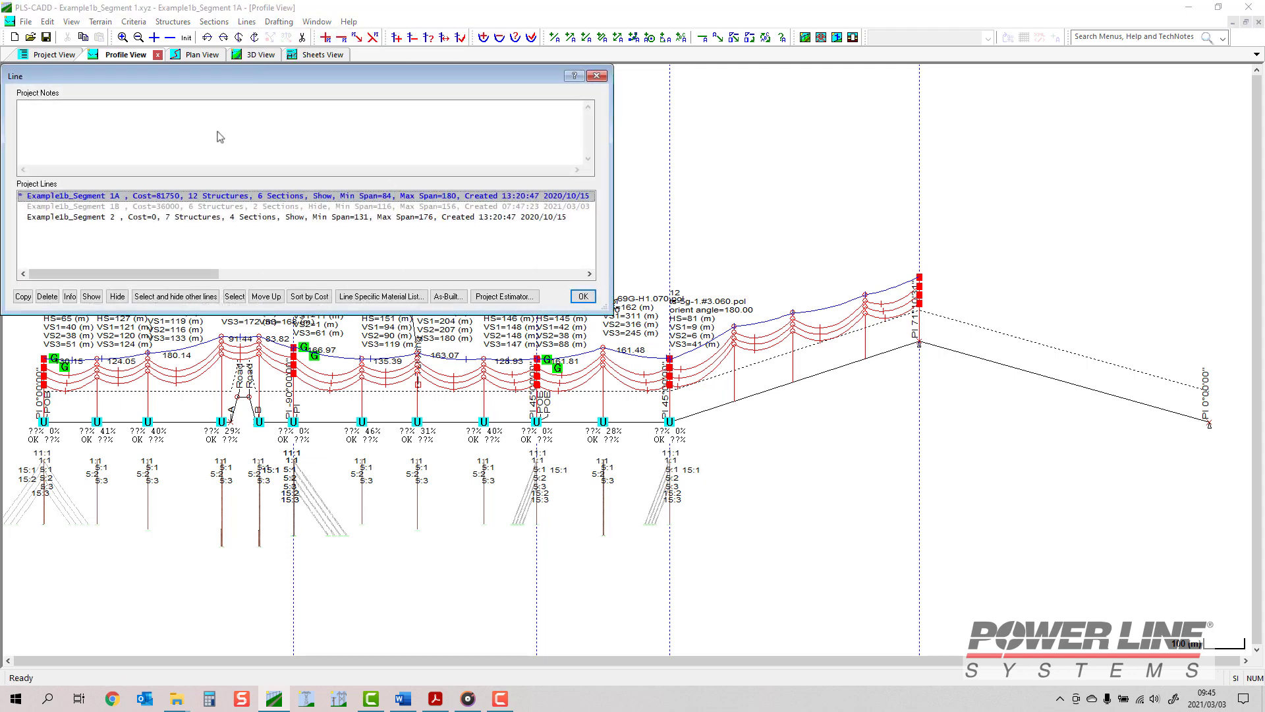
click(168, 205)
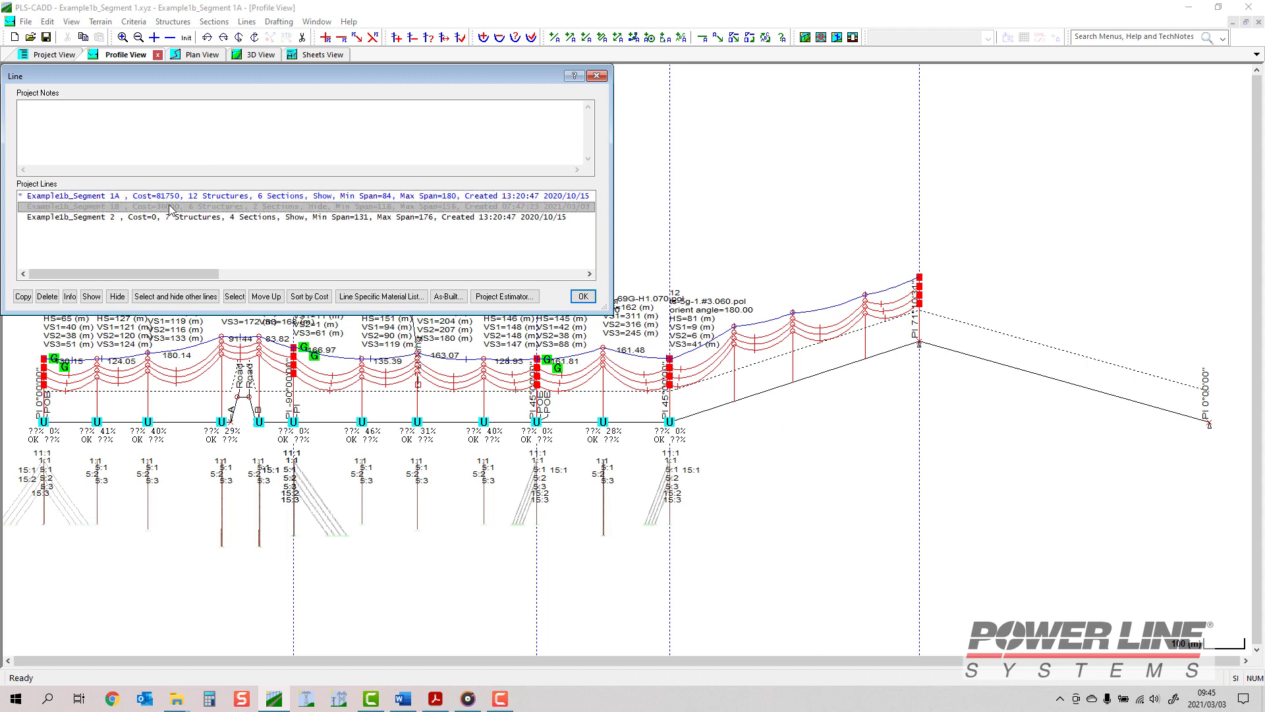
click(173, 217)
click(180, 197)
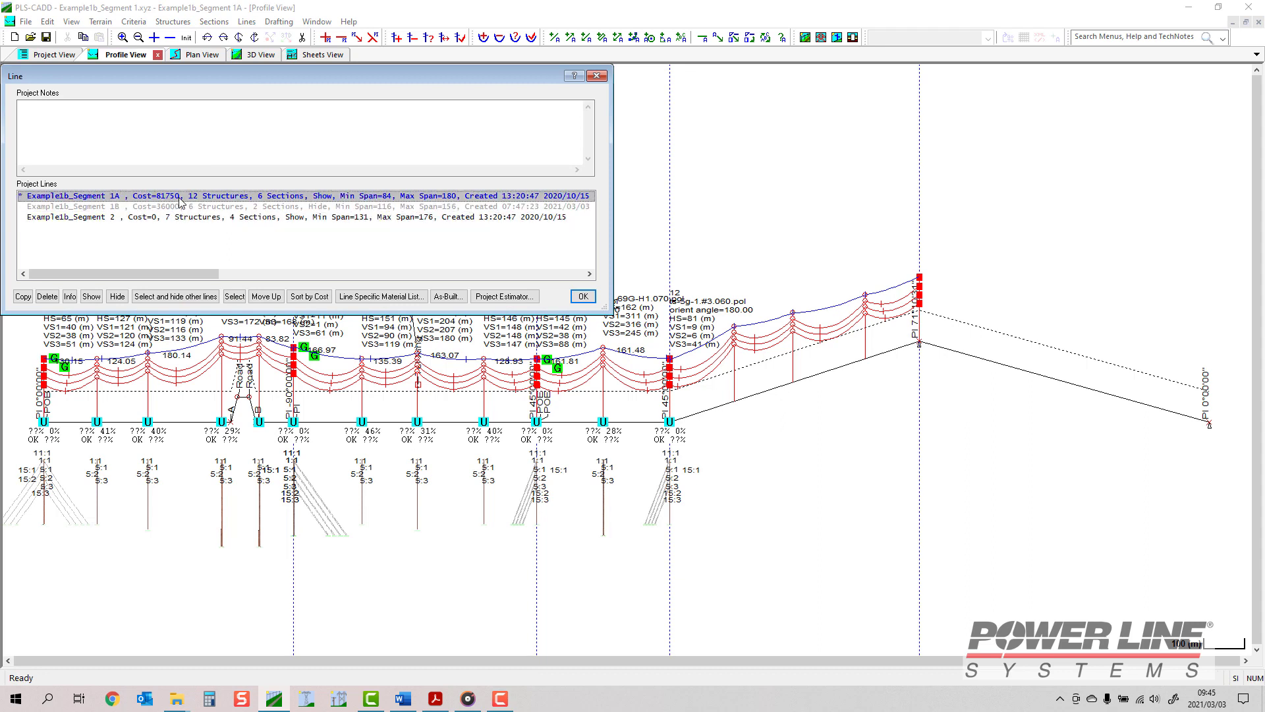
click(167, 217)
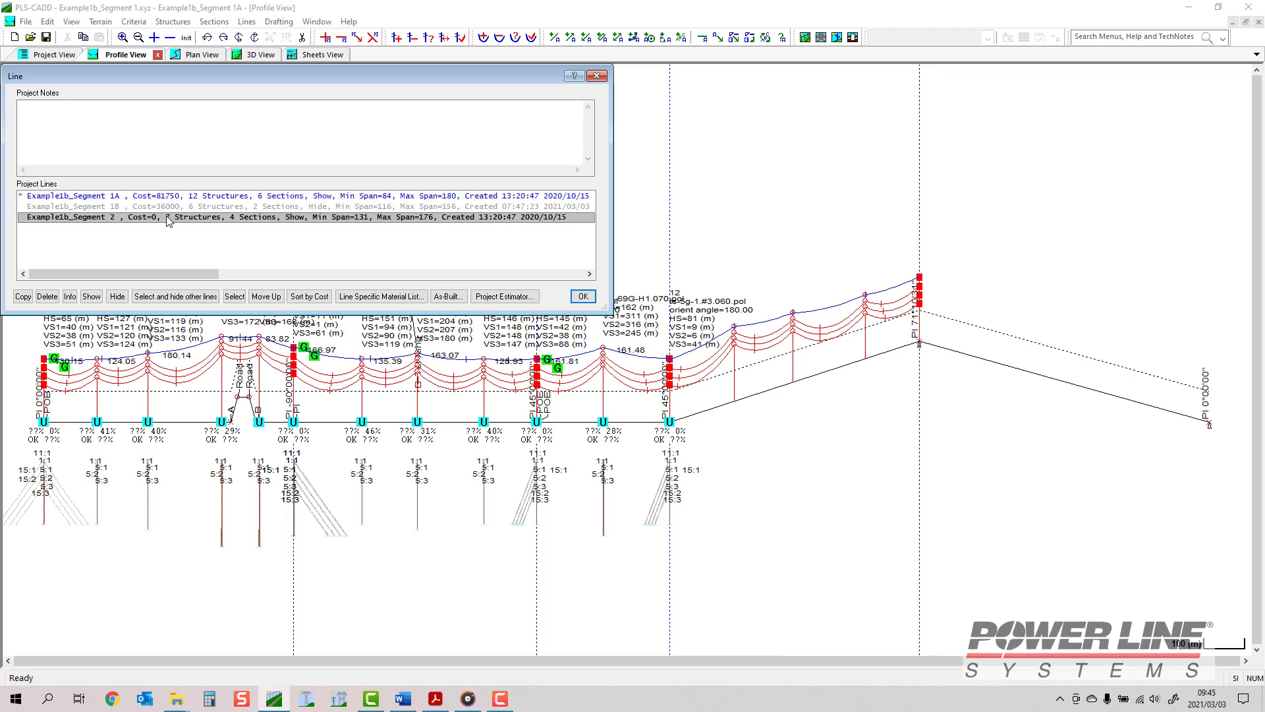
click(236, 298)
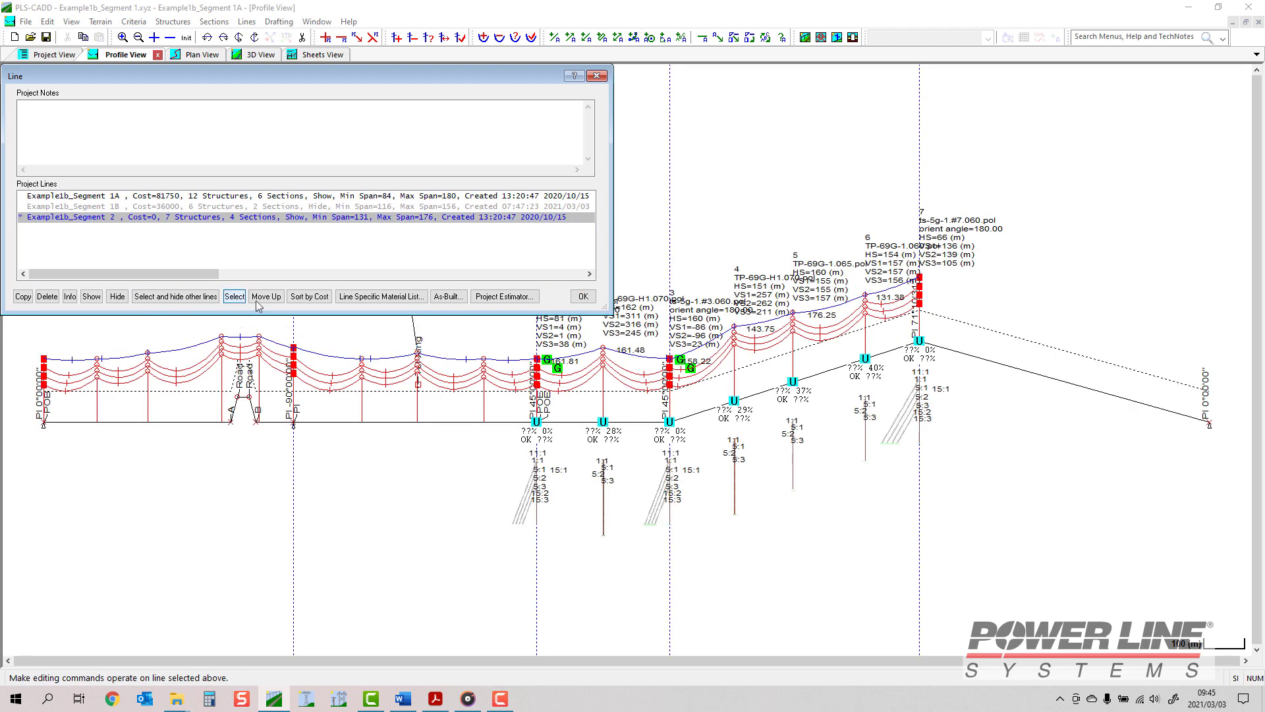
click(583, 298)
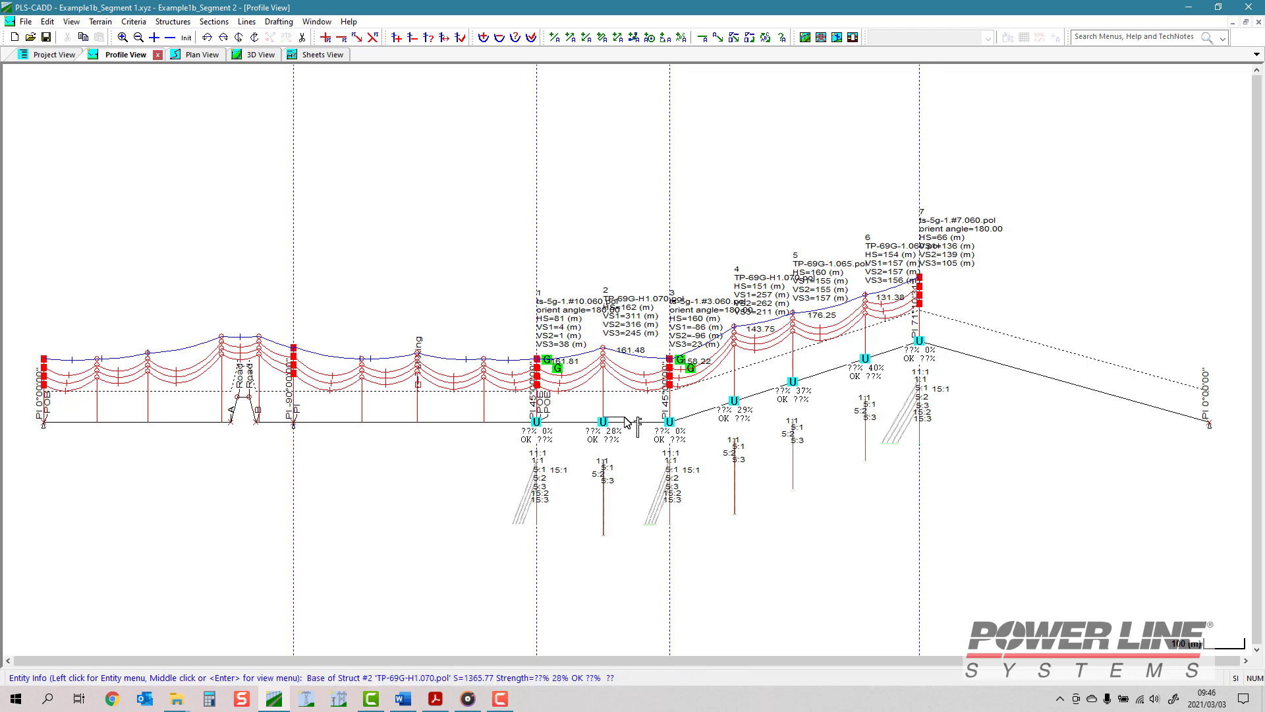
- Delete the first two structures of Segment 2, ts-5g-1.#10.060.pol and TP-69G-H1.070.pol, which overlap line Segment 1A
click(412, 39)
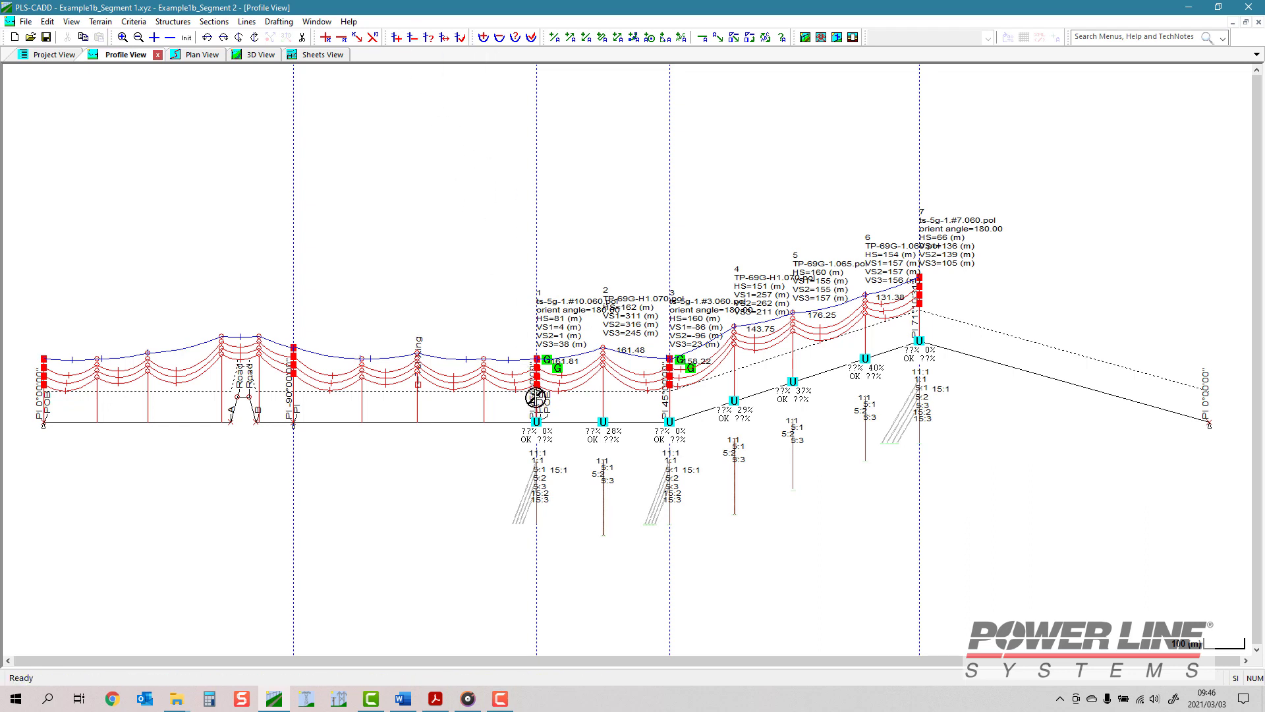
click(536, 398)
click(632, 386)
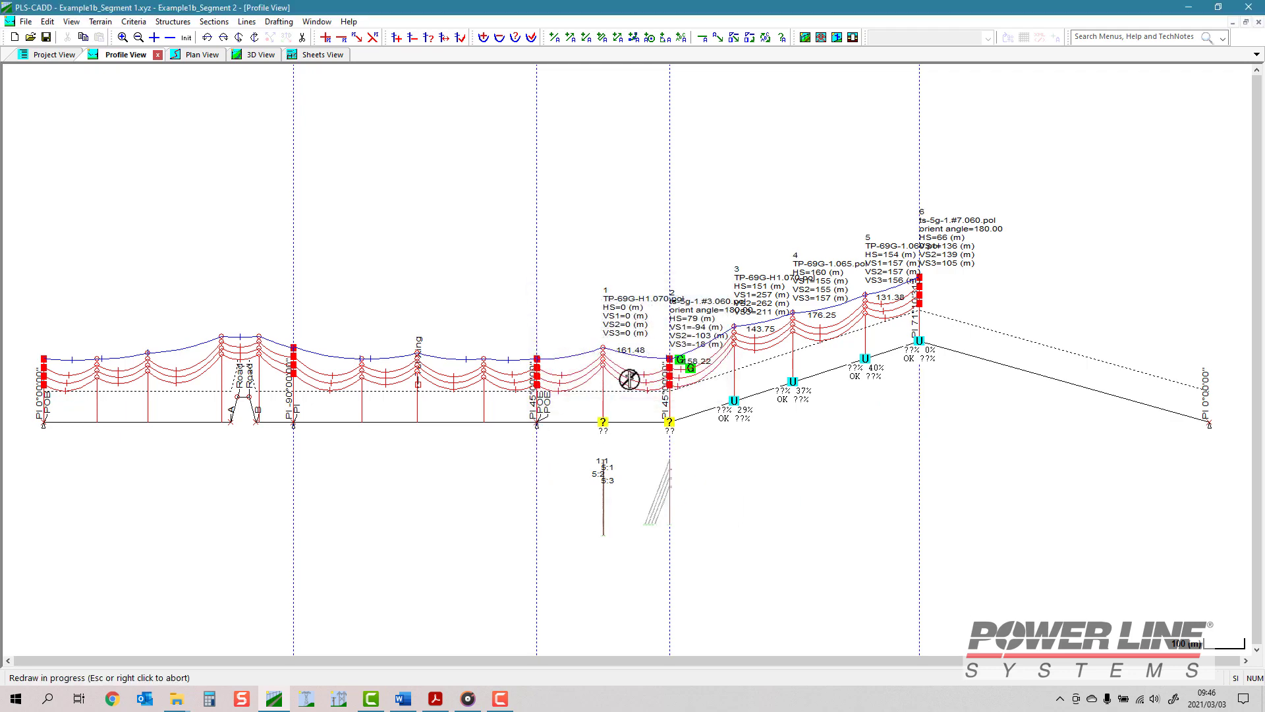
click(602, 389)
click(632, 387)
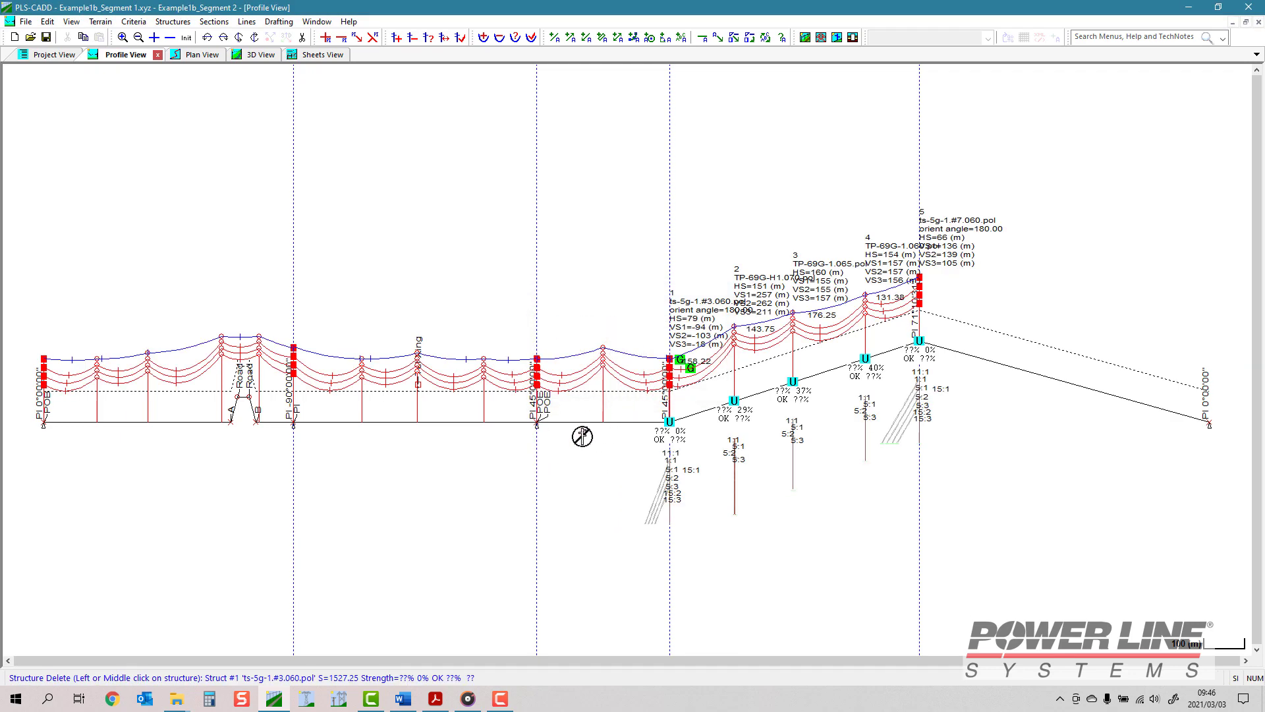
key(Escape)
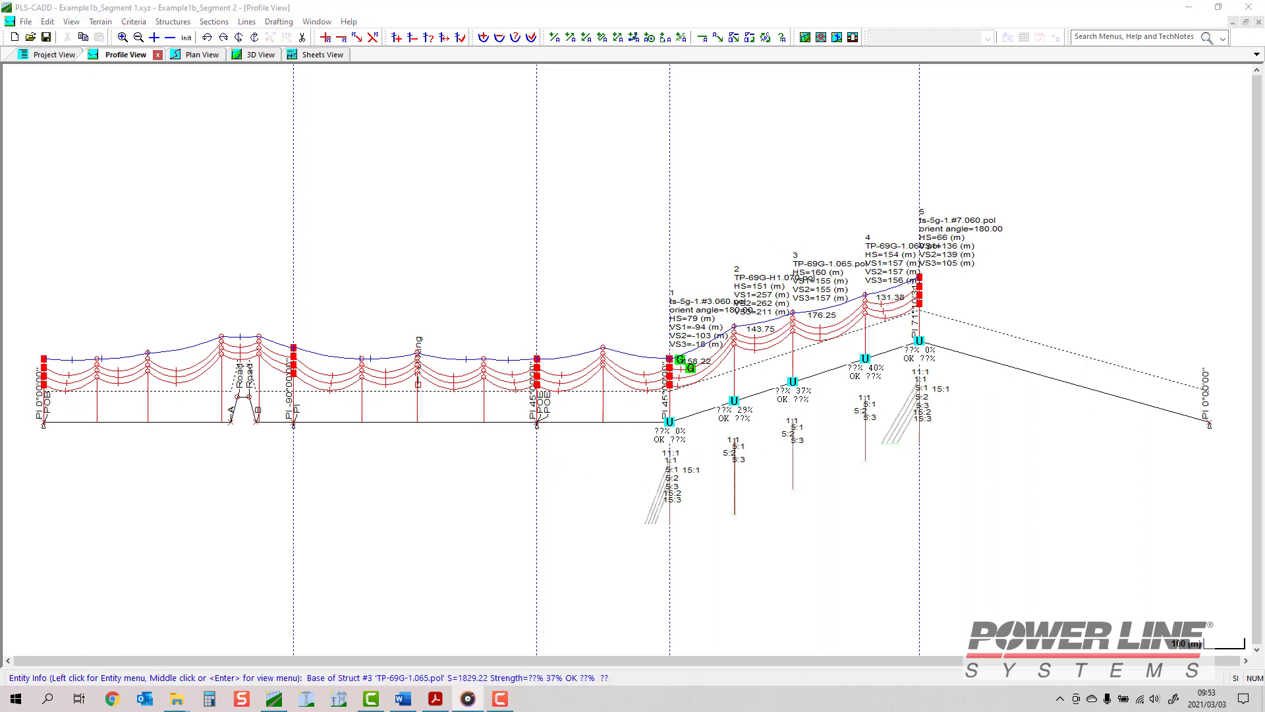
- Show the hidden Example1b_Segment 1B line and inspect the wires where Segment 1A meets the first Segment 2 structure
click(247, 21)
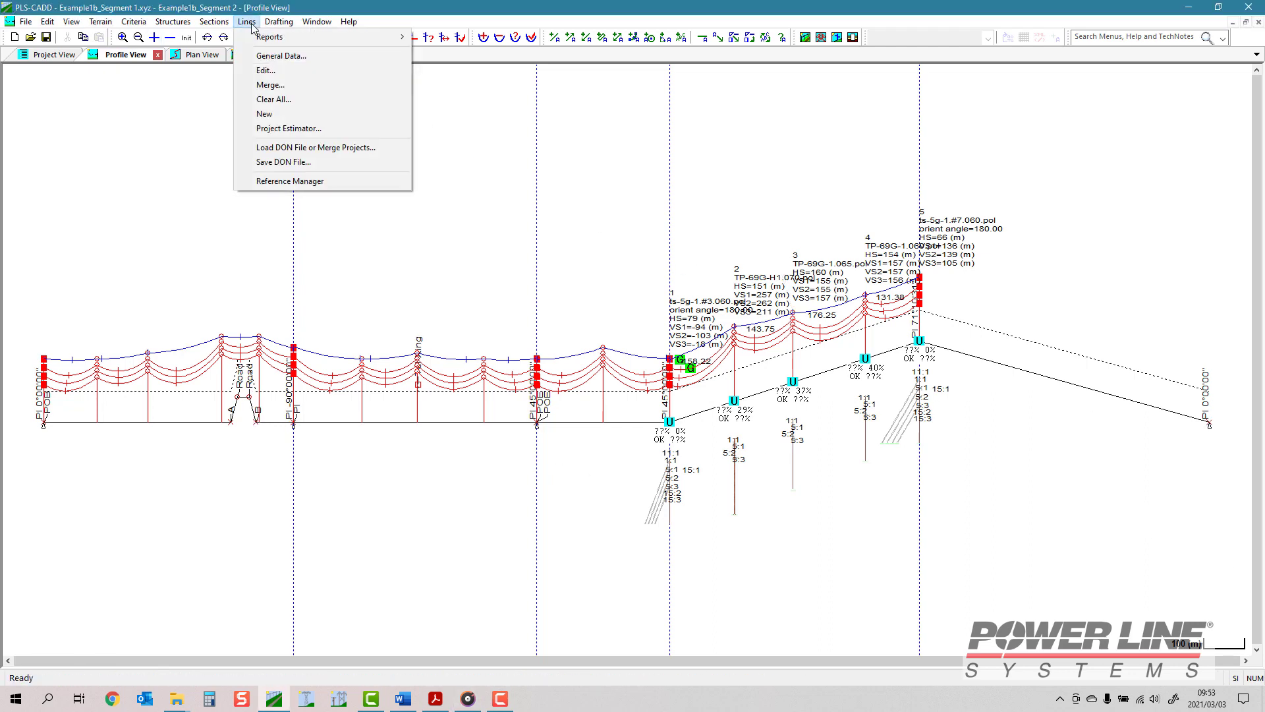
click(263, 71)
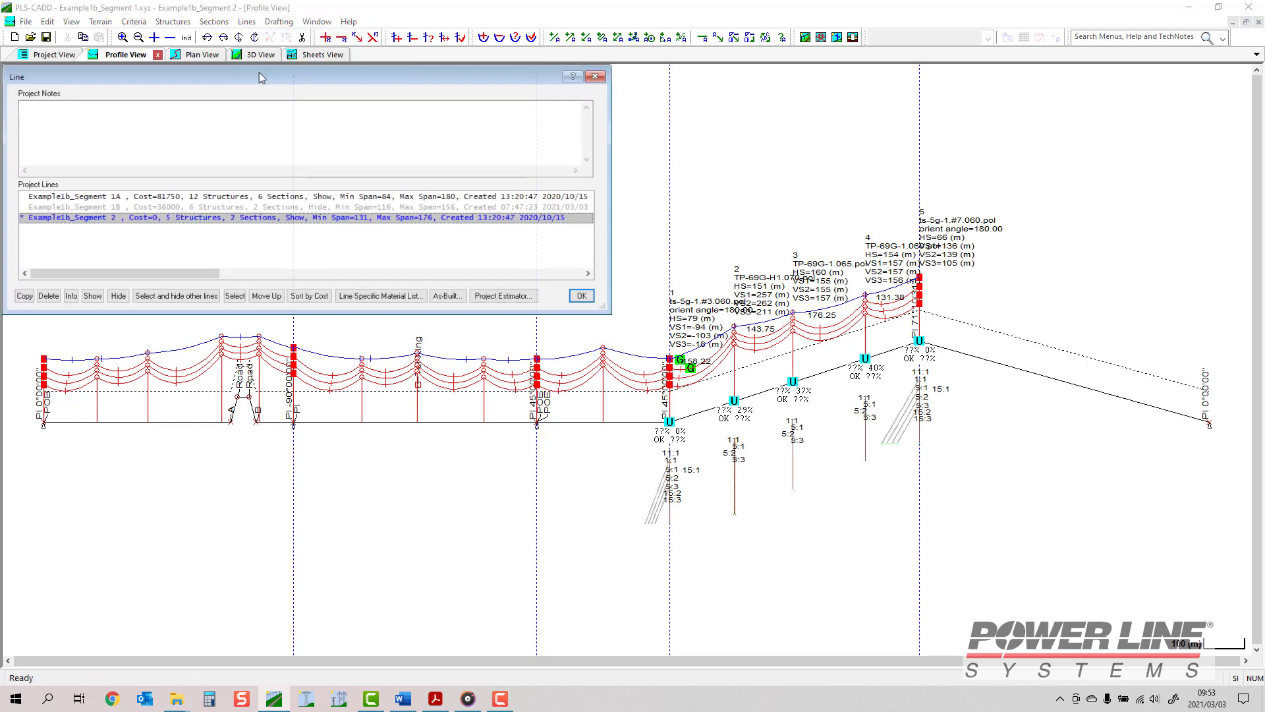
click(152, 208)
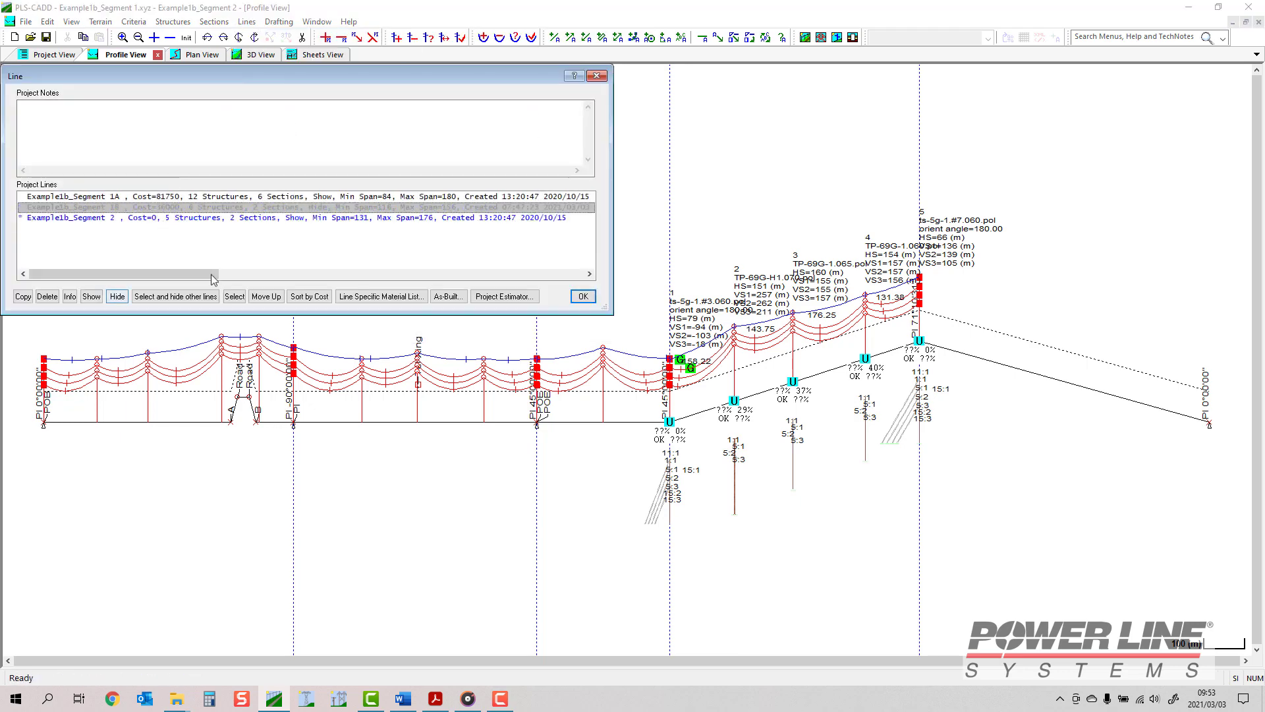
click(92, 297)
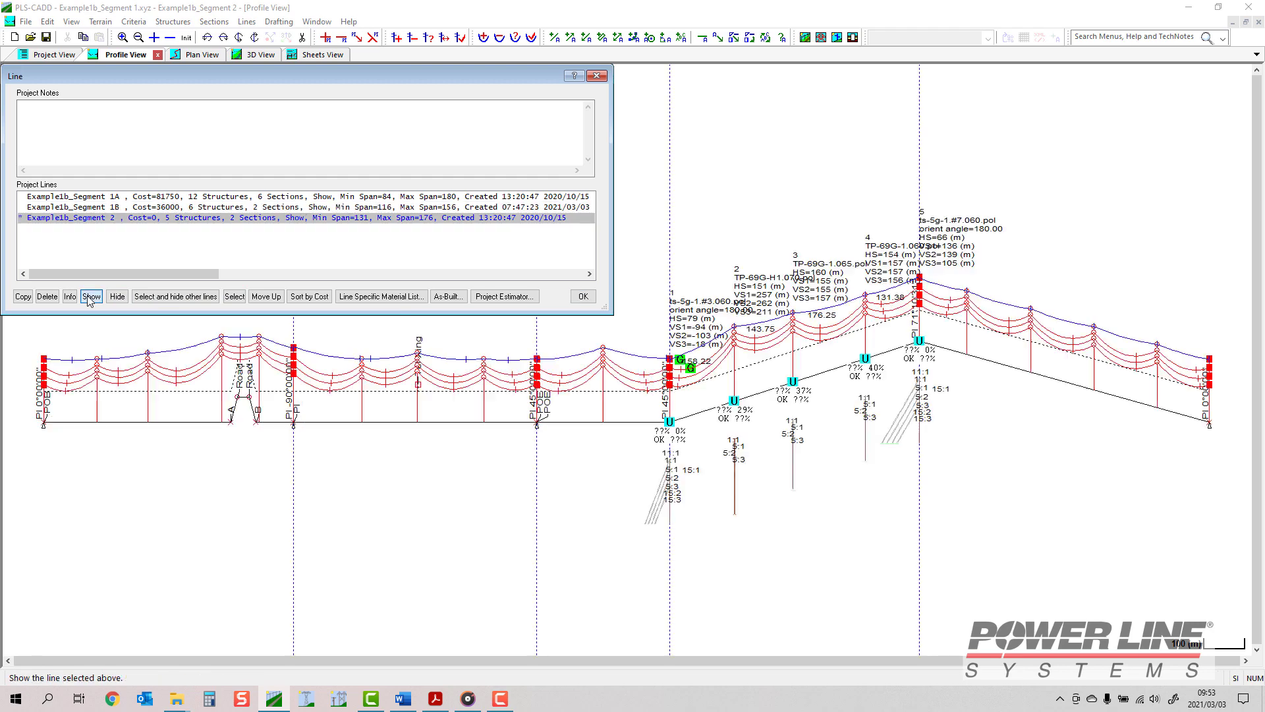
click(583, 296)
scroll(596, 296, up, 2)
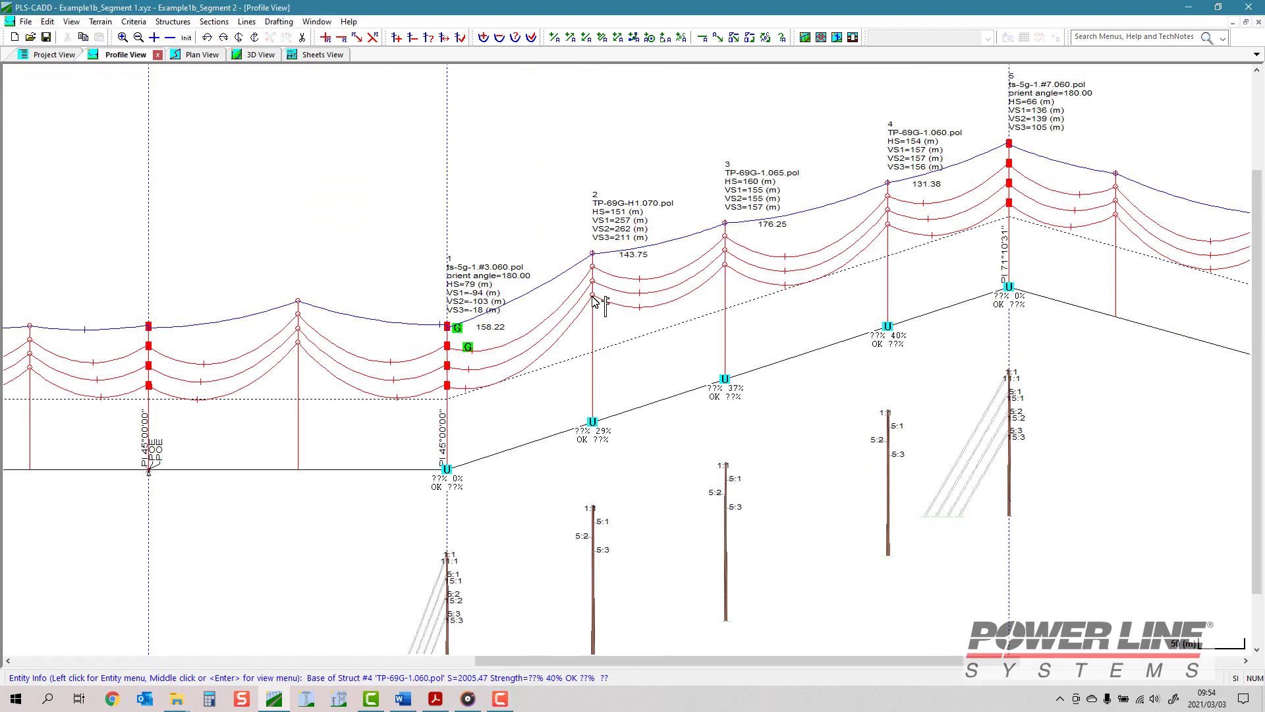
scroll(483, 342, up, 1)
scroll(399, 376, up, 1)
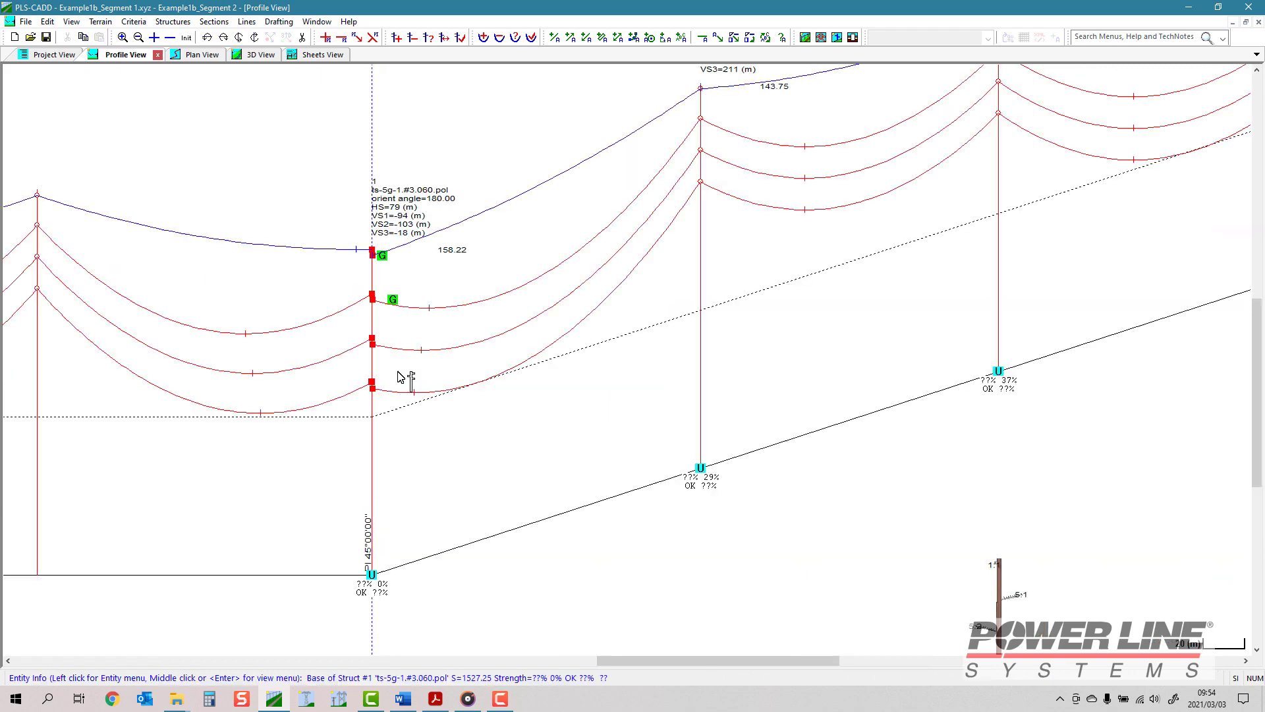
- Inspect the wires and overlapping structures where Segment 2 meets Segments 1A and 1B, at structures ts-5g-1.#3.060.pol and ts-5g-1.#7.060.pol
scroll(310, 386, down, 1)
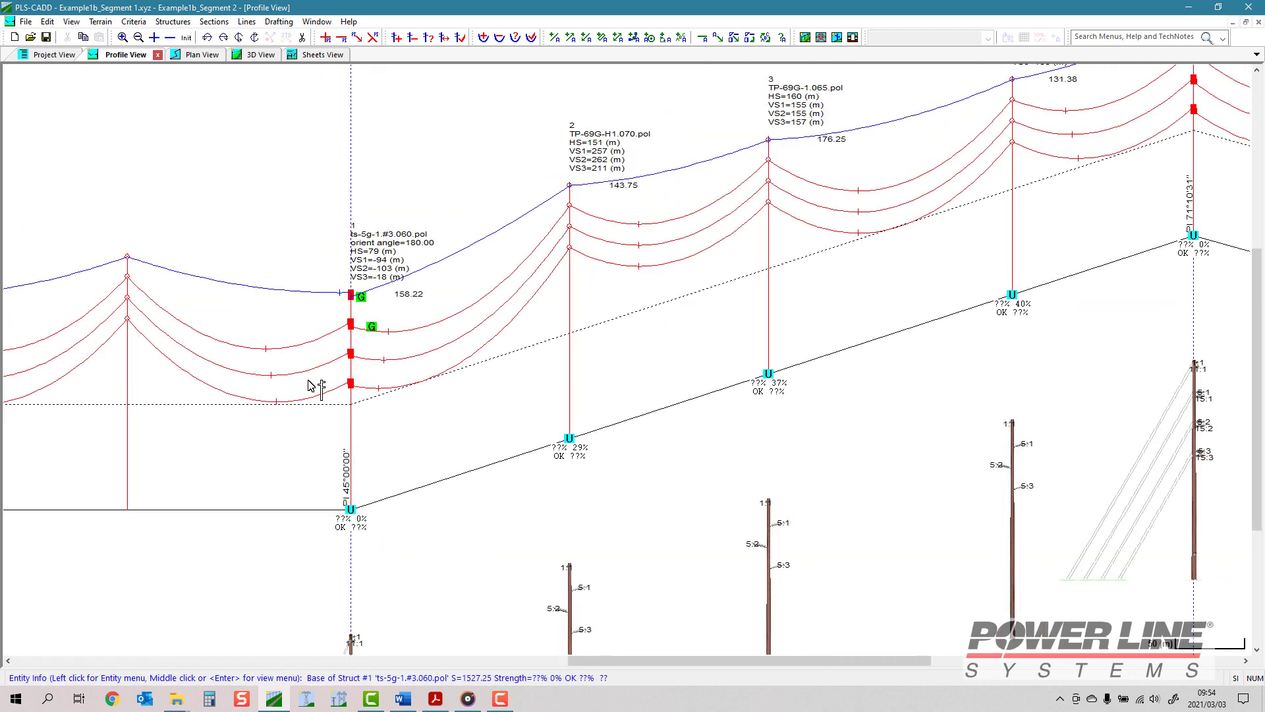
scroll(307, 380, down, 1)
middle_drag(307, 381, 324, 374)
scroll(531, 302, up, 3)
scroll(590, 276, up, 1)
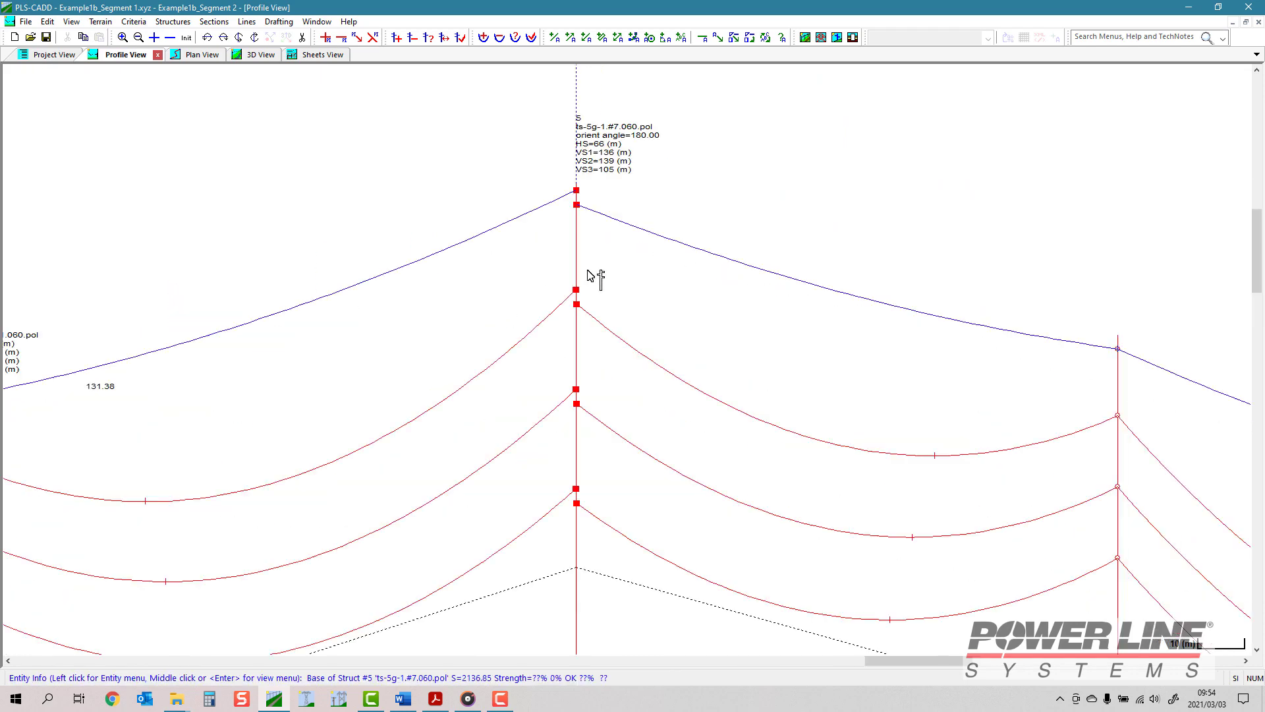
scroll(590, 276, down, 2)
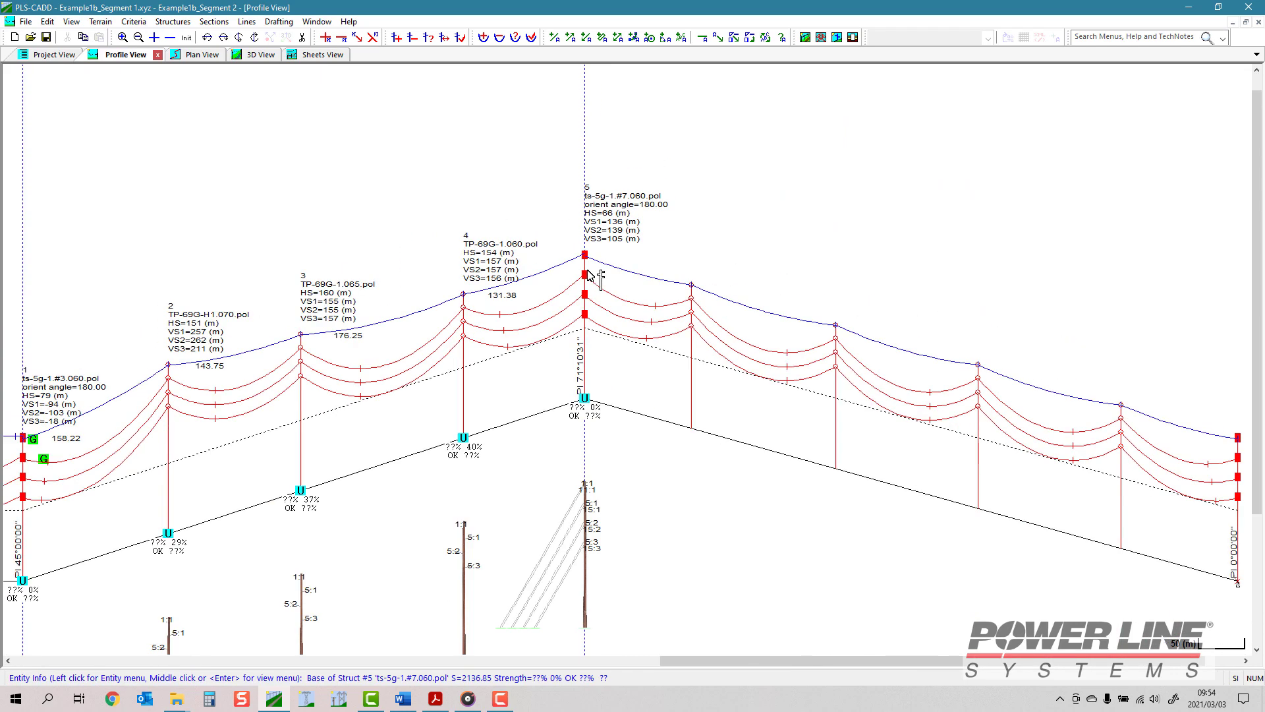
scroll(588, 271, down, 2)
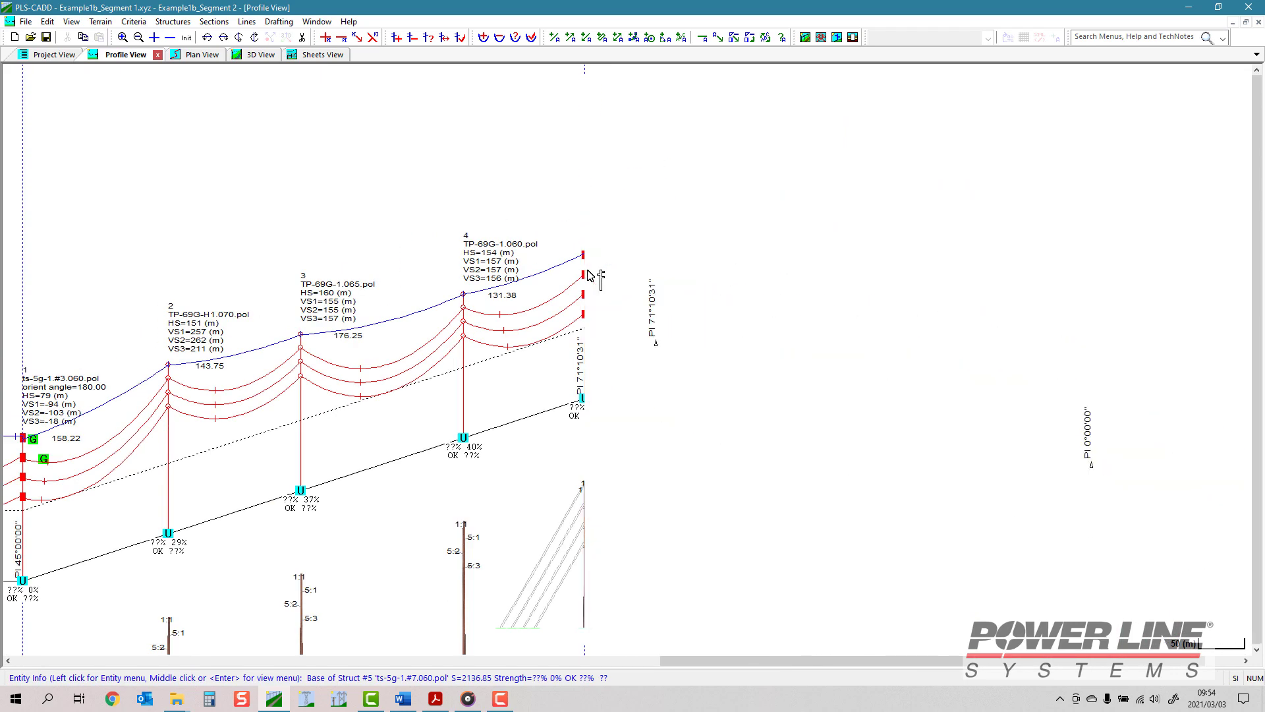
scroll(588, 272, up, 1)
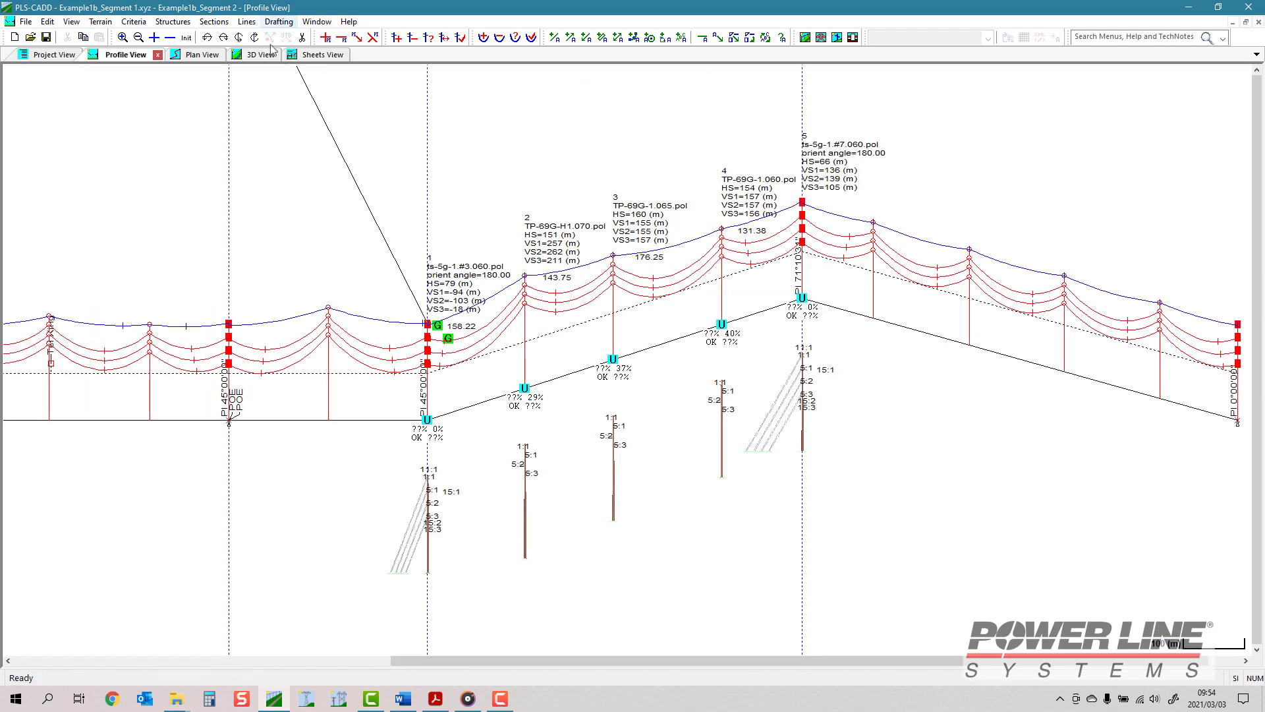
- Hide the Example1b_Segment 2 line to check the end structures of Segments 1A and 1B, and show it again
click(246, 21)
click(258, 78)
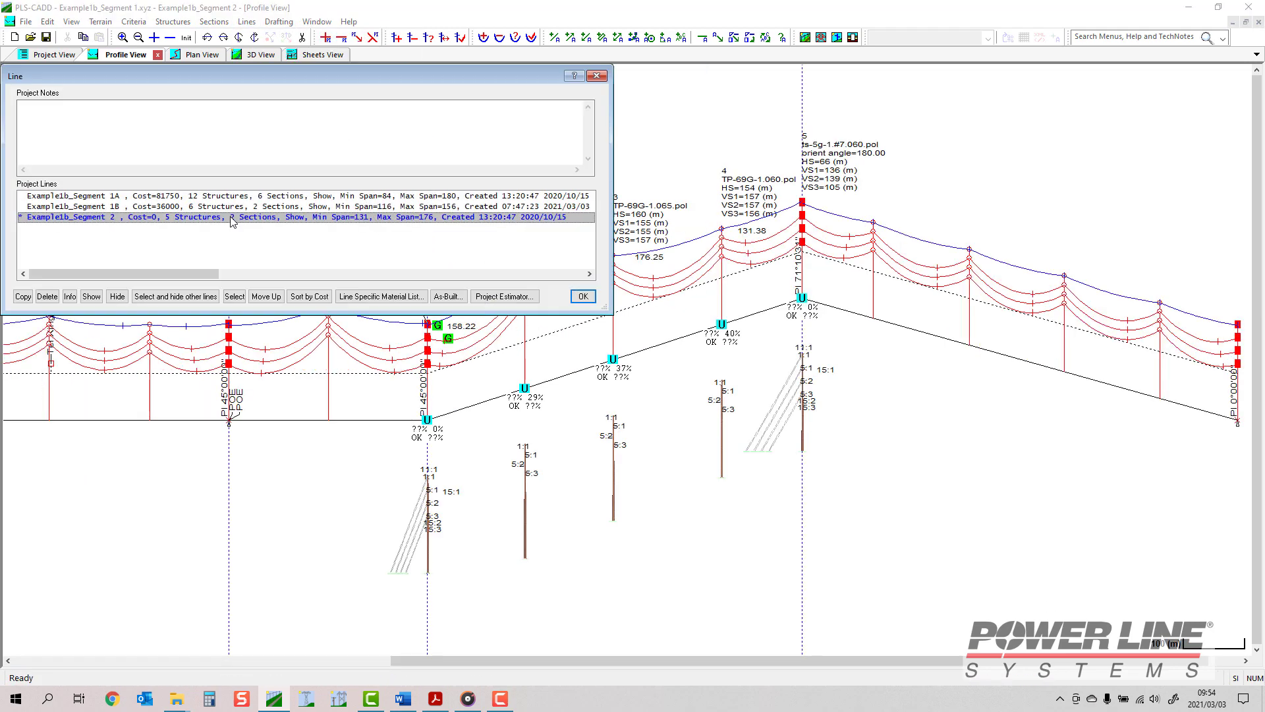
click(117, 296)
click(583, 296)
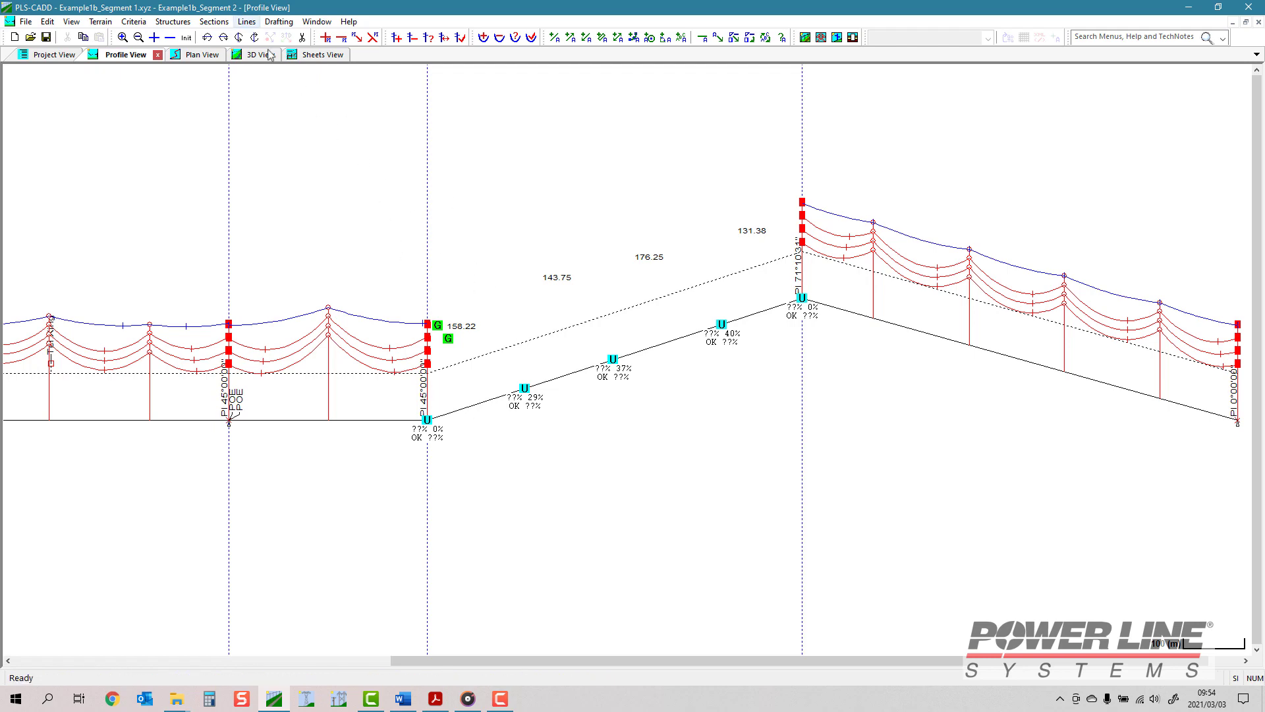
click(247, 21)
click(260, 70)
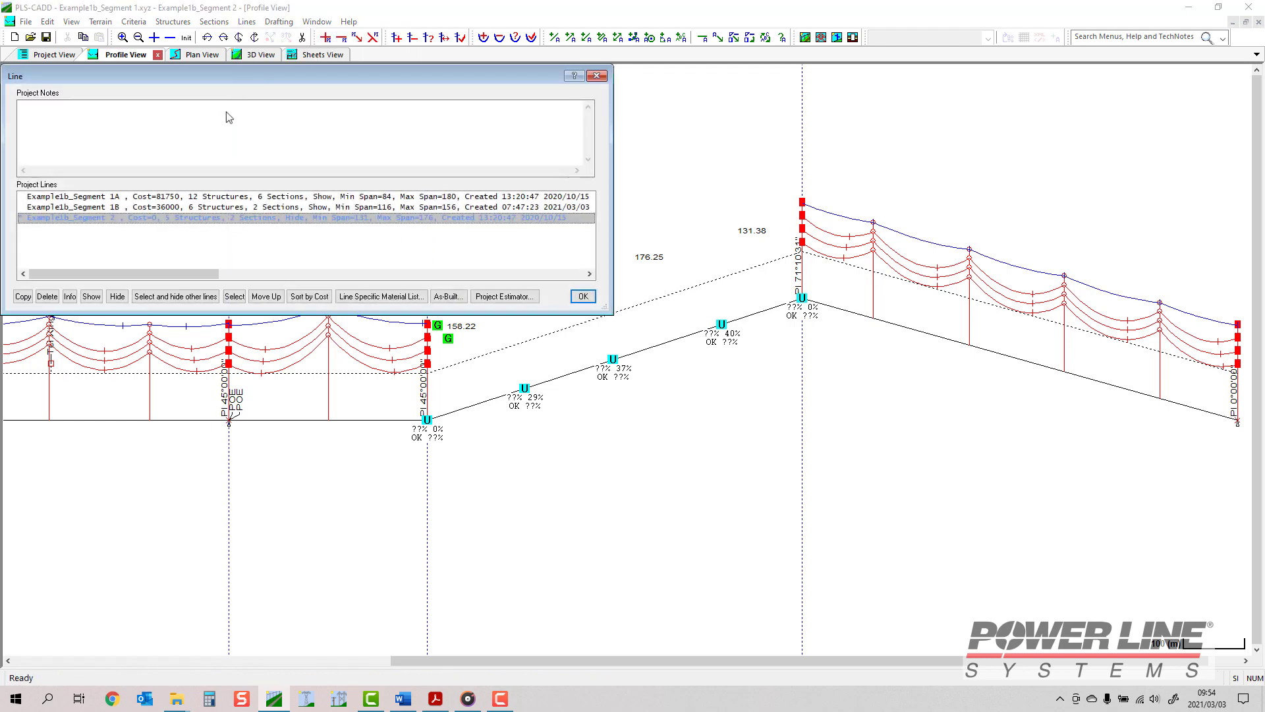
click(93, 297)
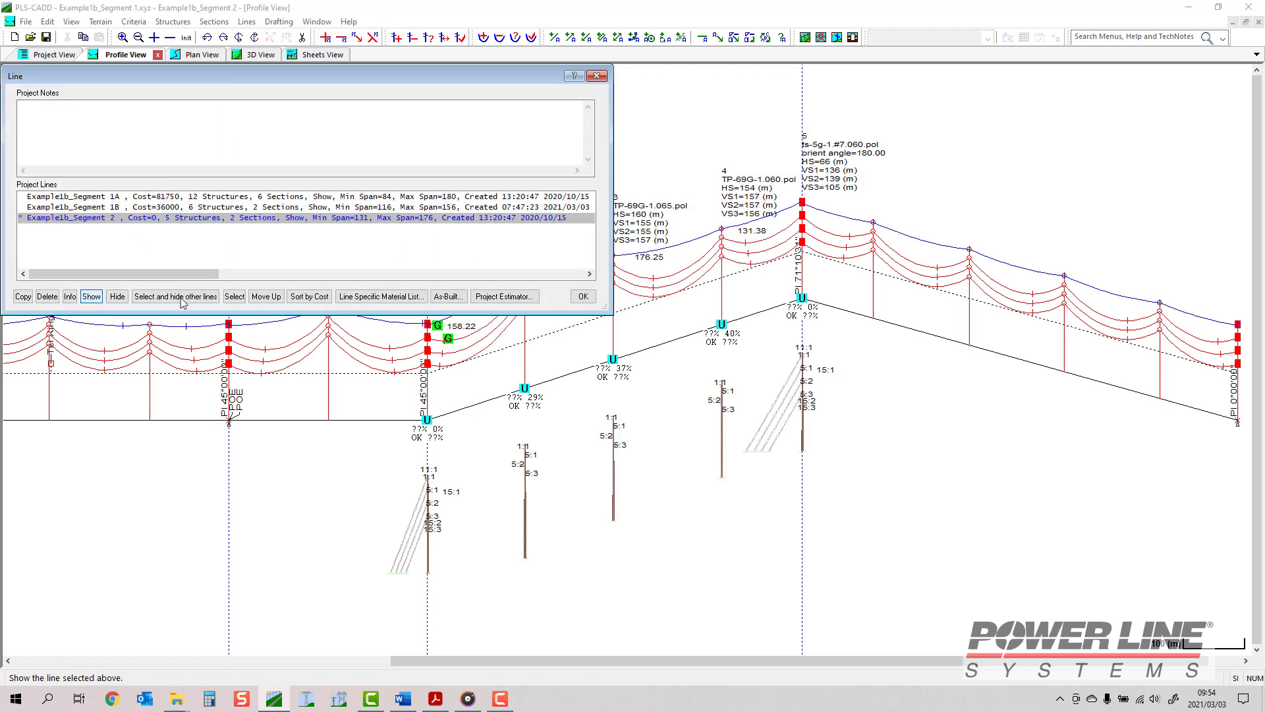
click(583, 297)
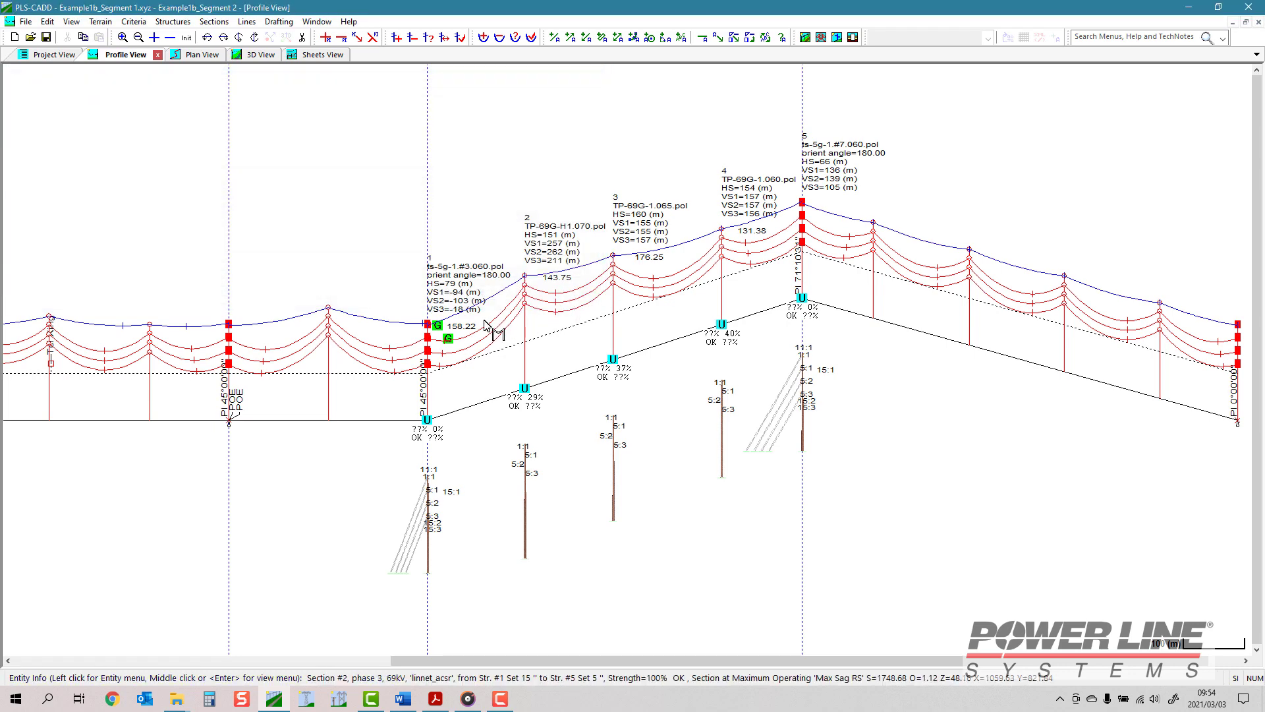
- Move Segment 2's first structure, ts-5g-1.#3.060.pol, about 3.3 m ahead of the 45° PI, to station about 1530.6 m
scroll(486, 325, up, 2)
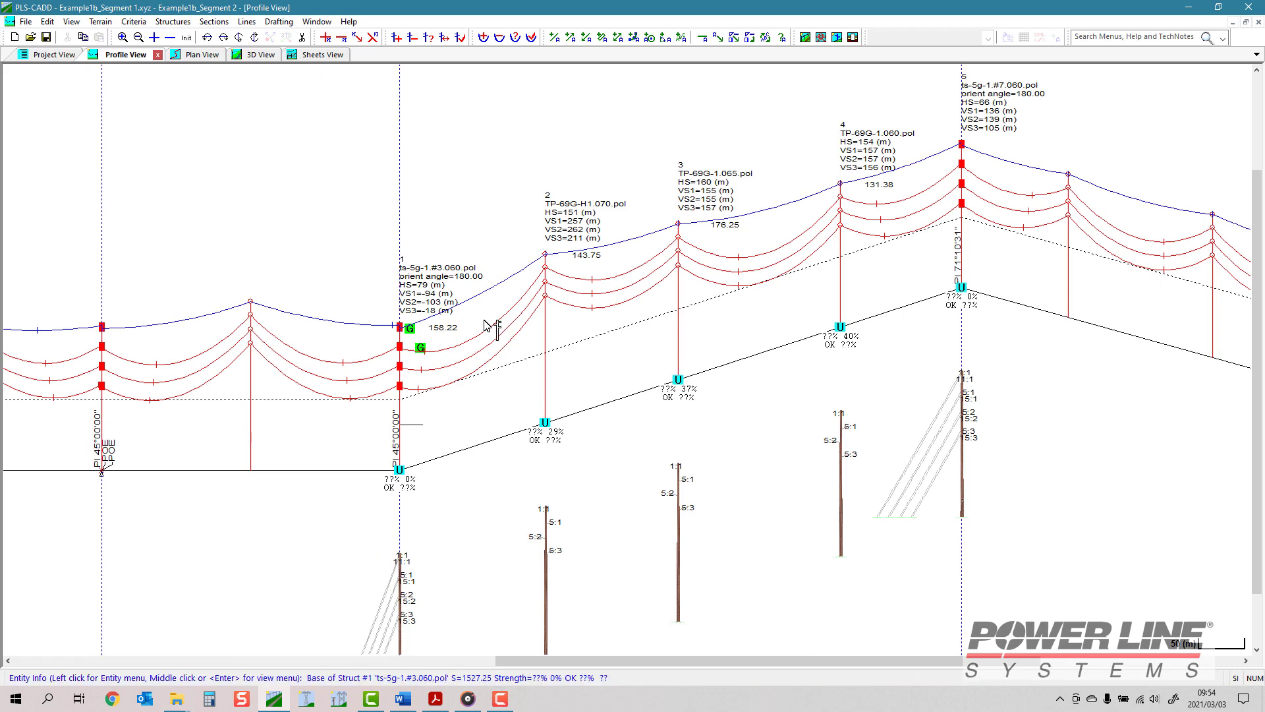
scroll(485, 303, up, 2)
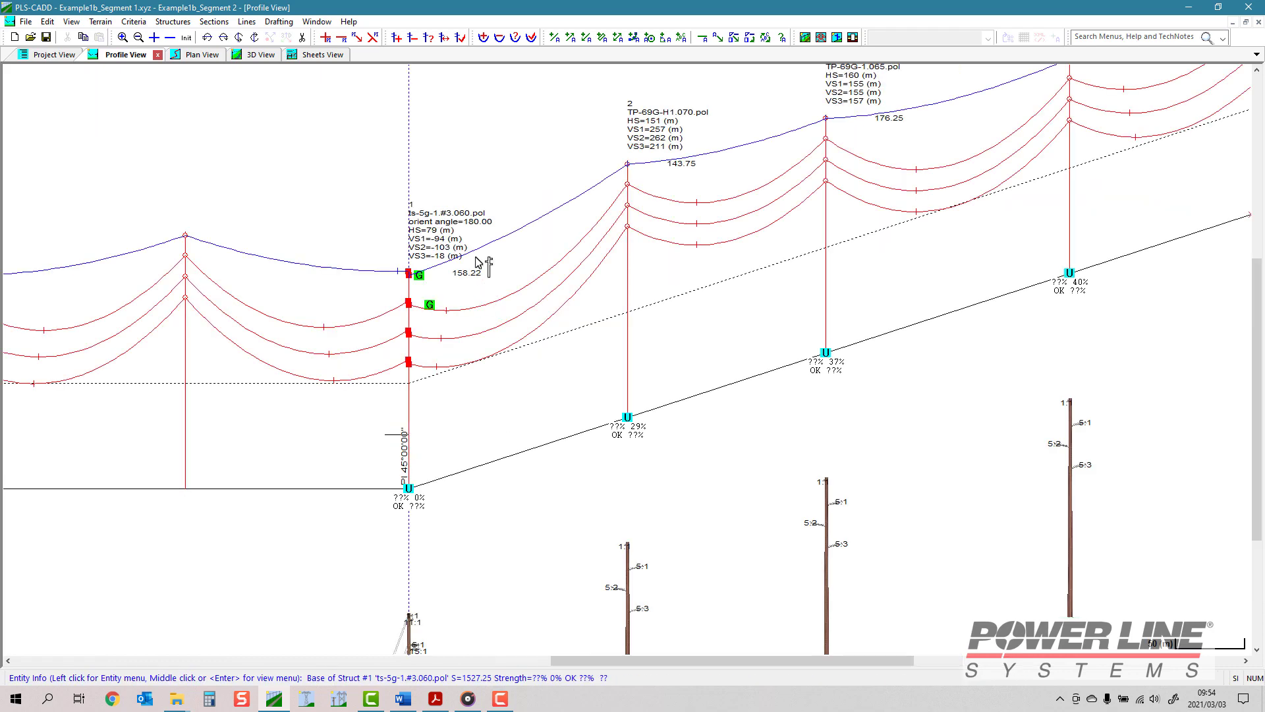
click(446, 40)
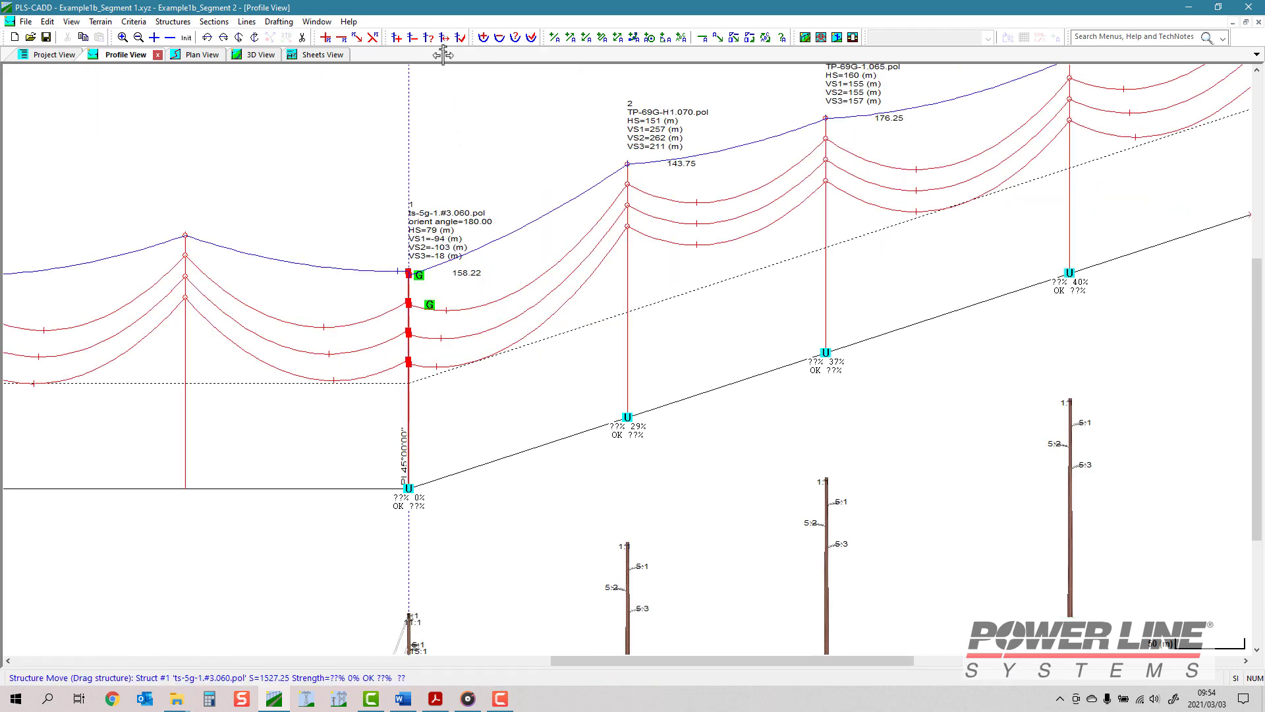
drag(409, 383, 414, 381)
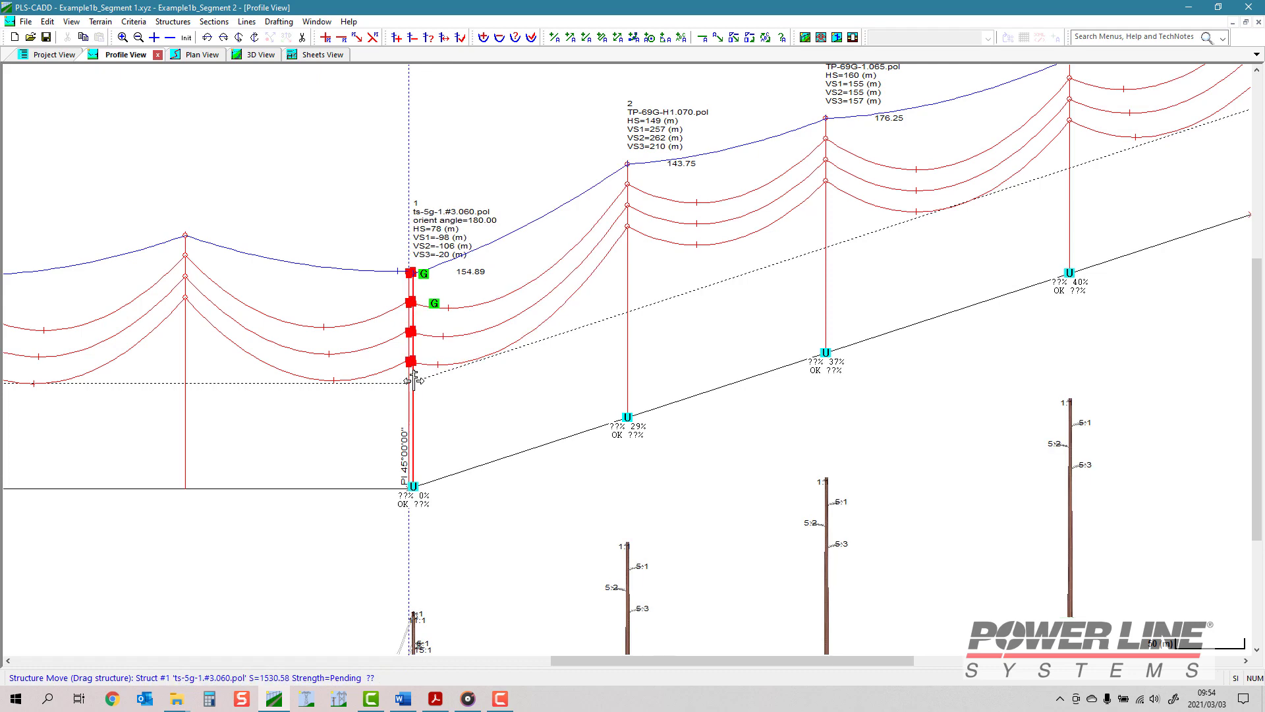
- Move Segment 2's last structure, ts-5g-1.#7.060.pol, about 2.5 m back from the 71°10'31" PI, to station about 2134.3 m
scroll(414, 380, up, 4)
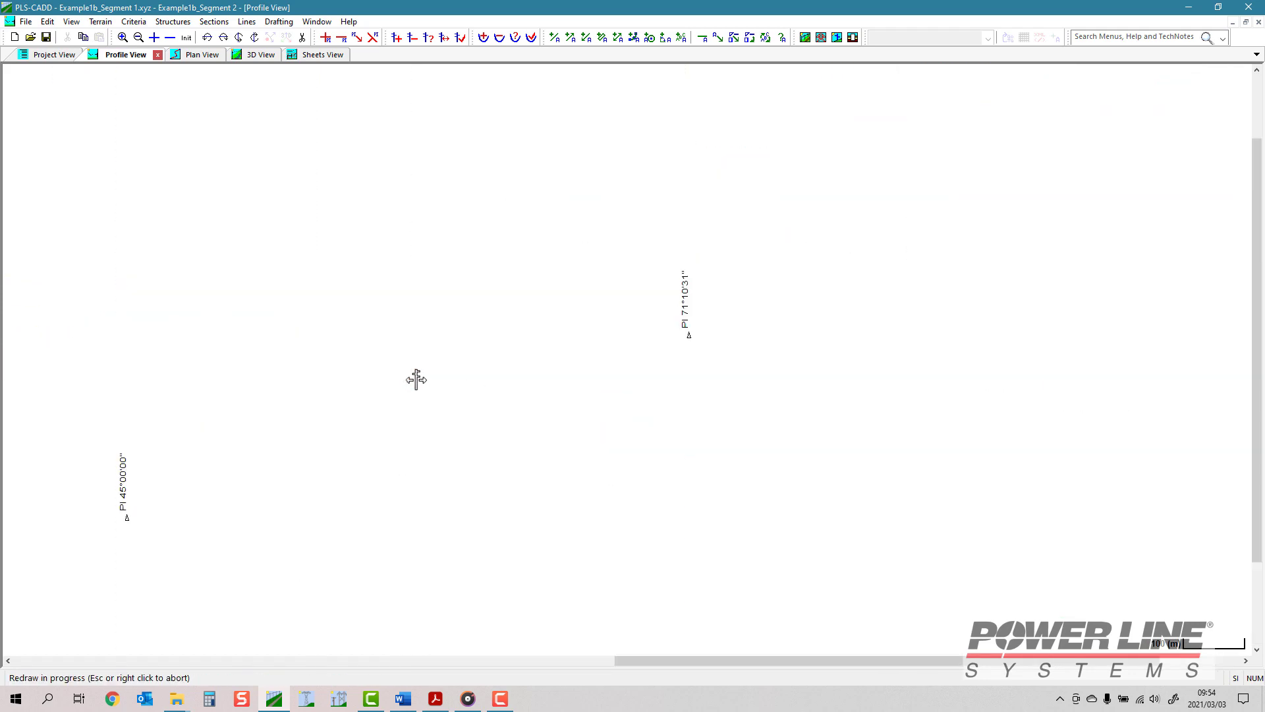
drag(683, 285, 677, 284)
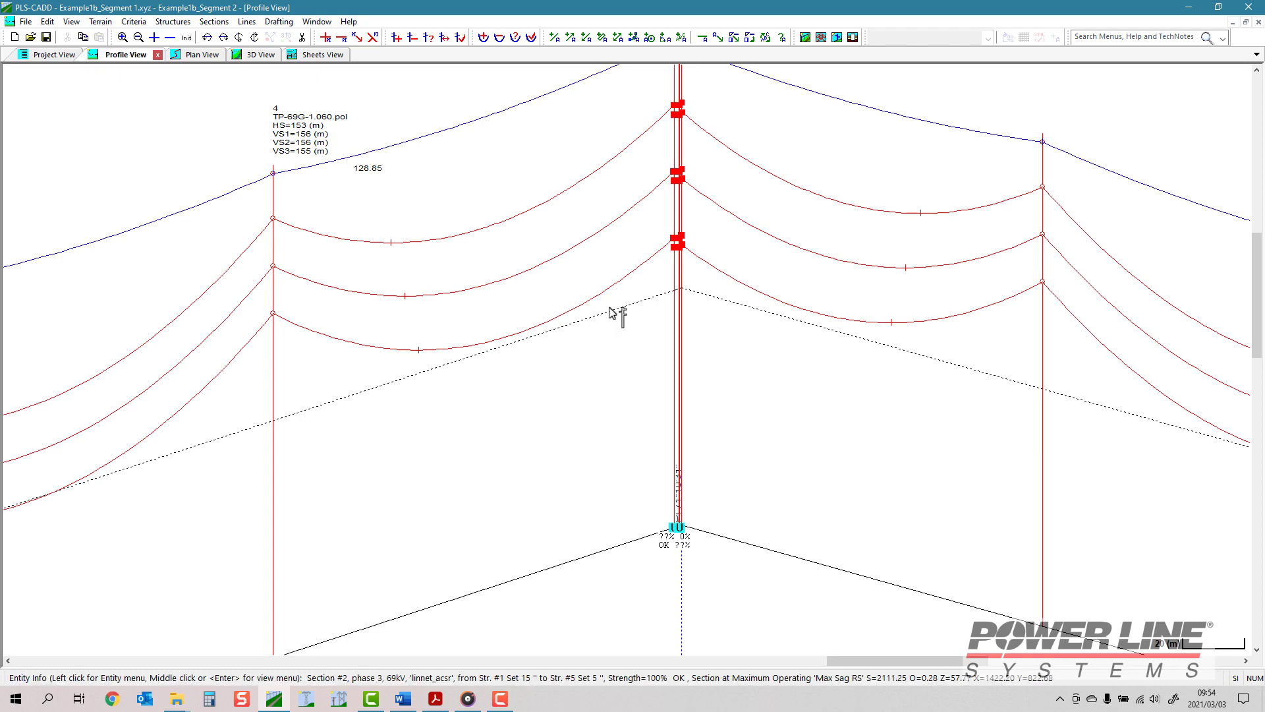
scroll(686, 246, up, 3)
scroll(686, 246, down, 3)
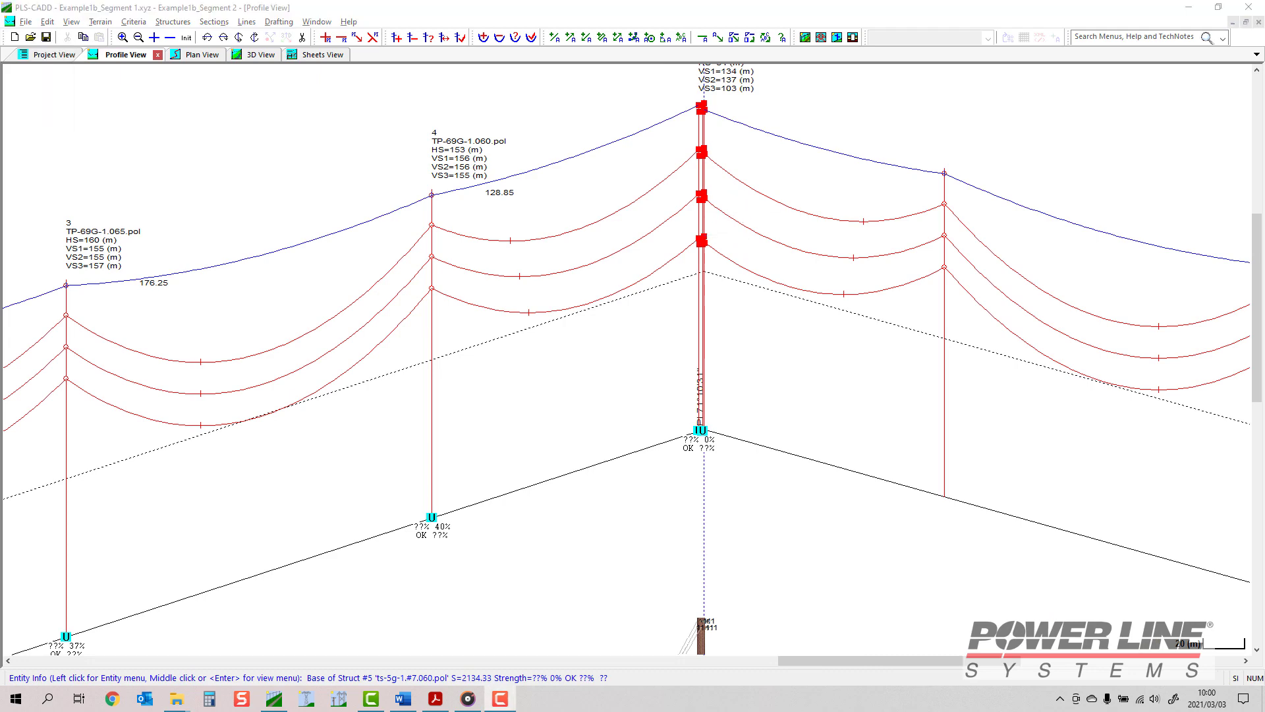
- Make Example1b_Segment 1A the active line for editing and hide all other project lines
click(188, 38)
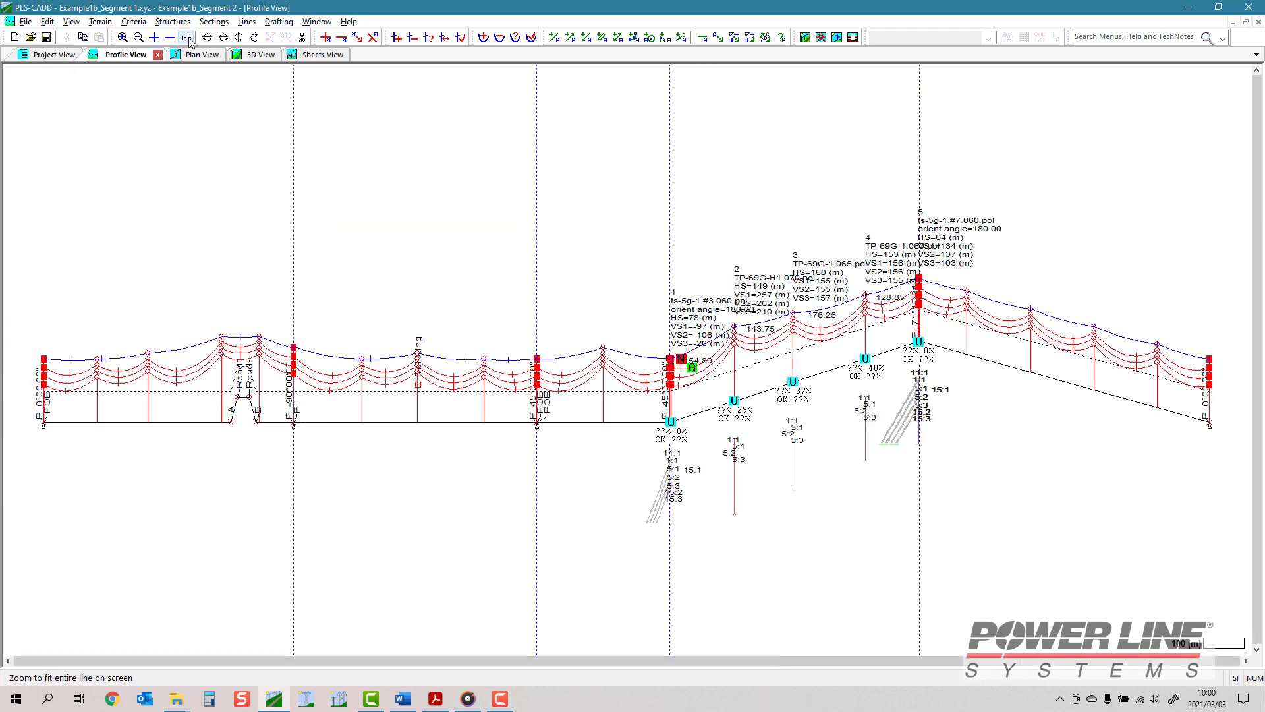
click(247, 22)
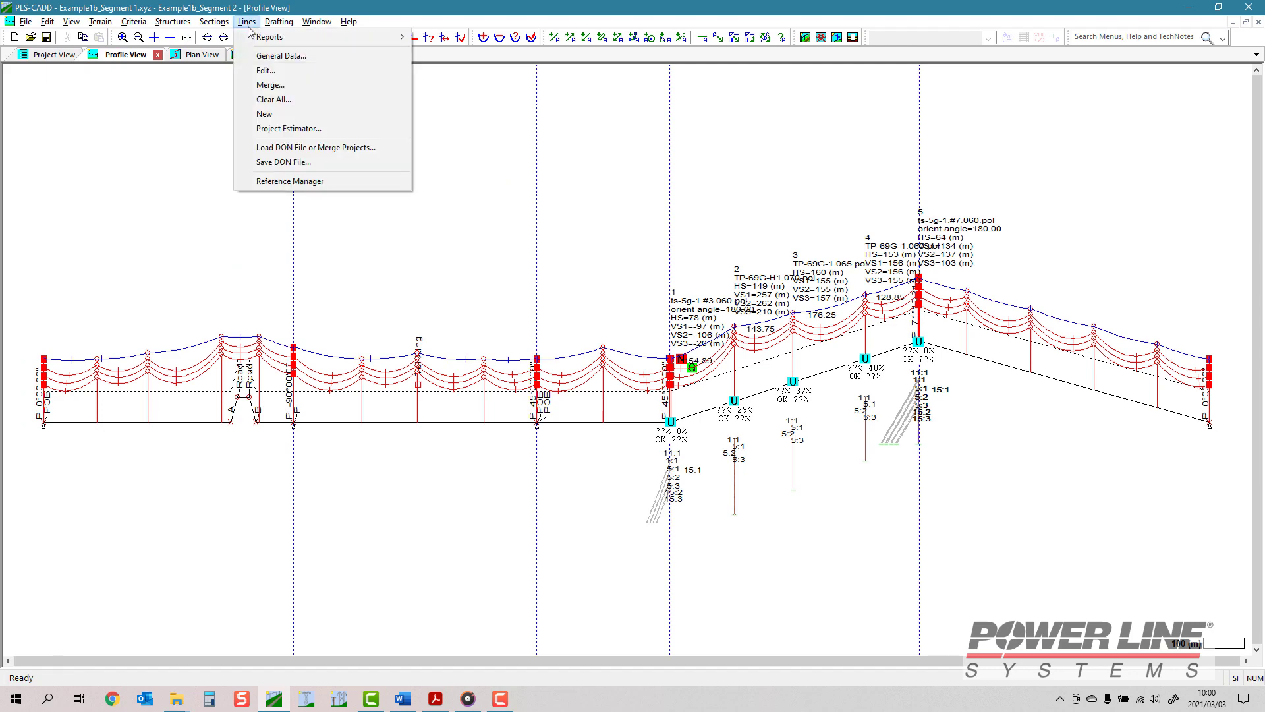
click(272, 70)
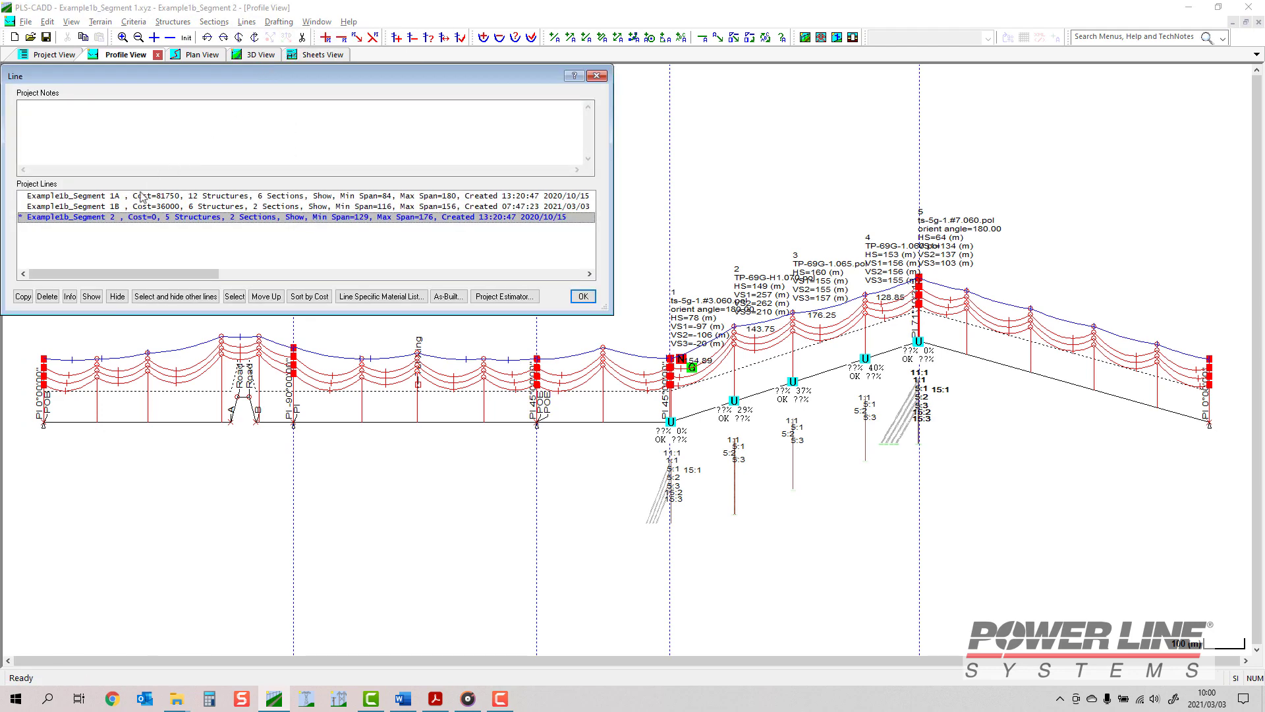
click(138, 196)
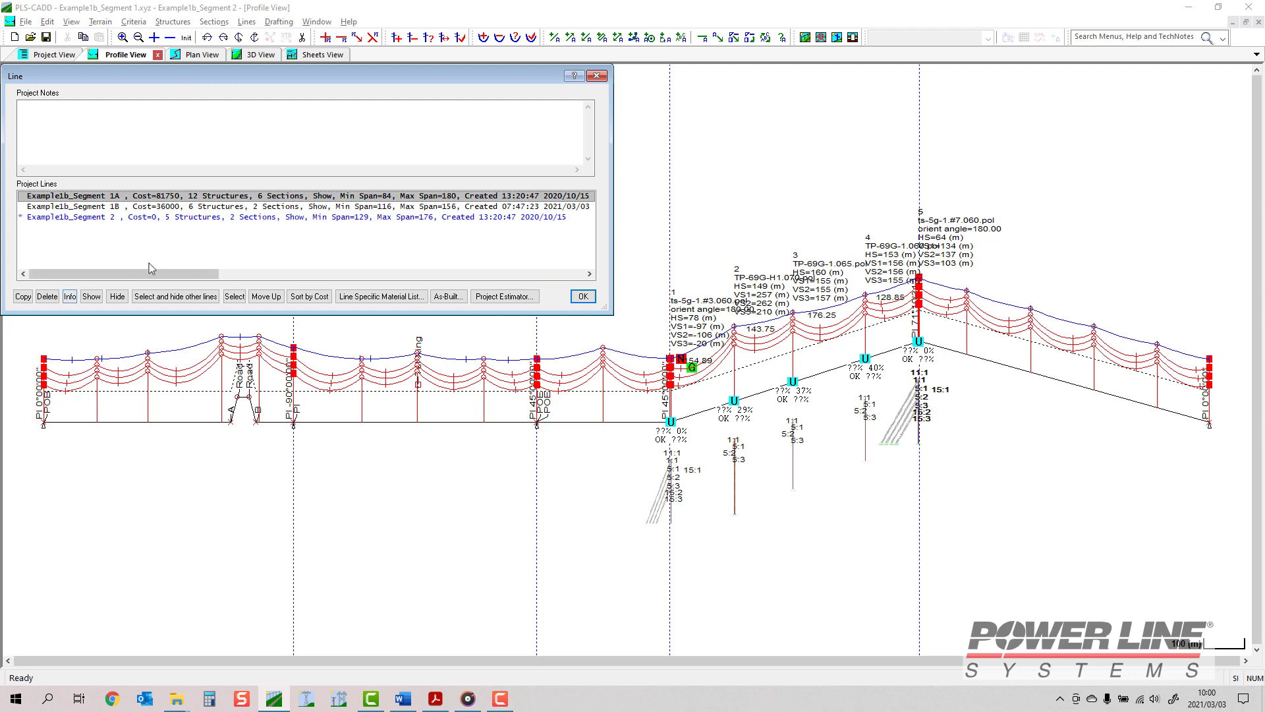
click(158, 297)
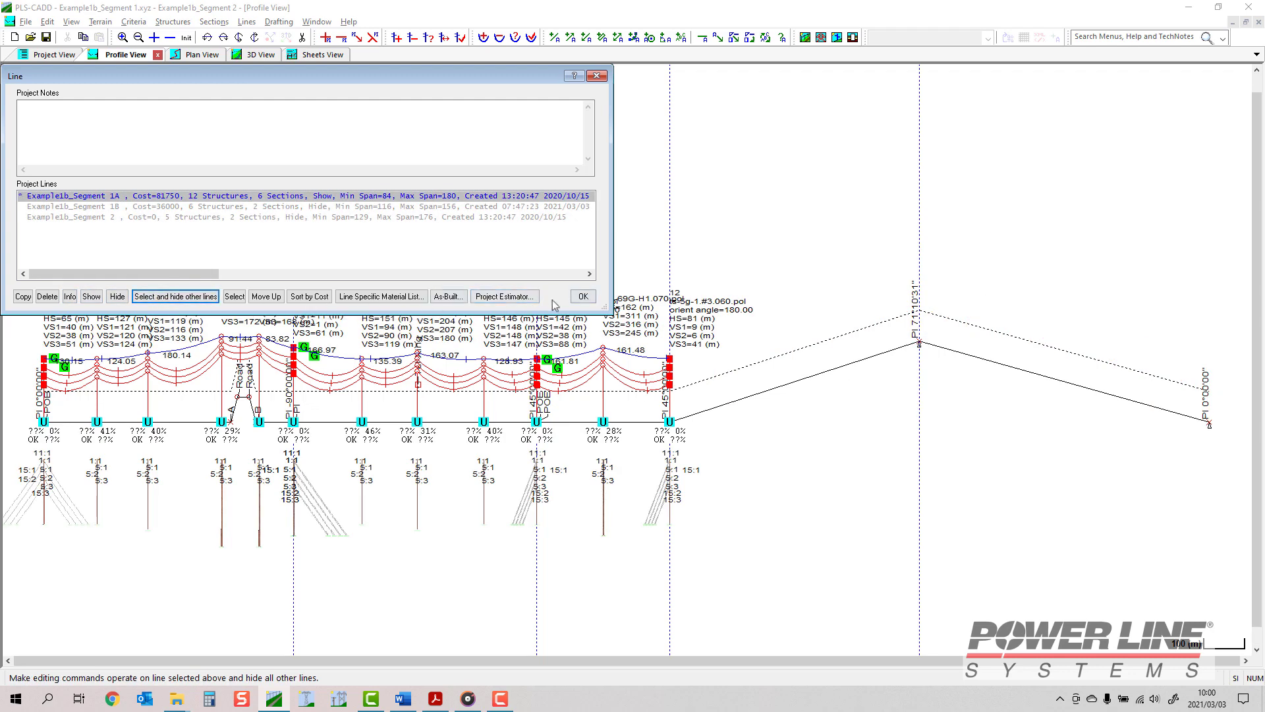
click(584, 296)
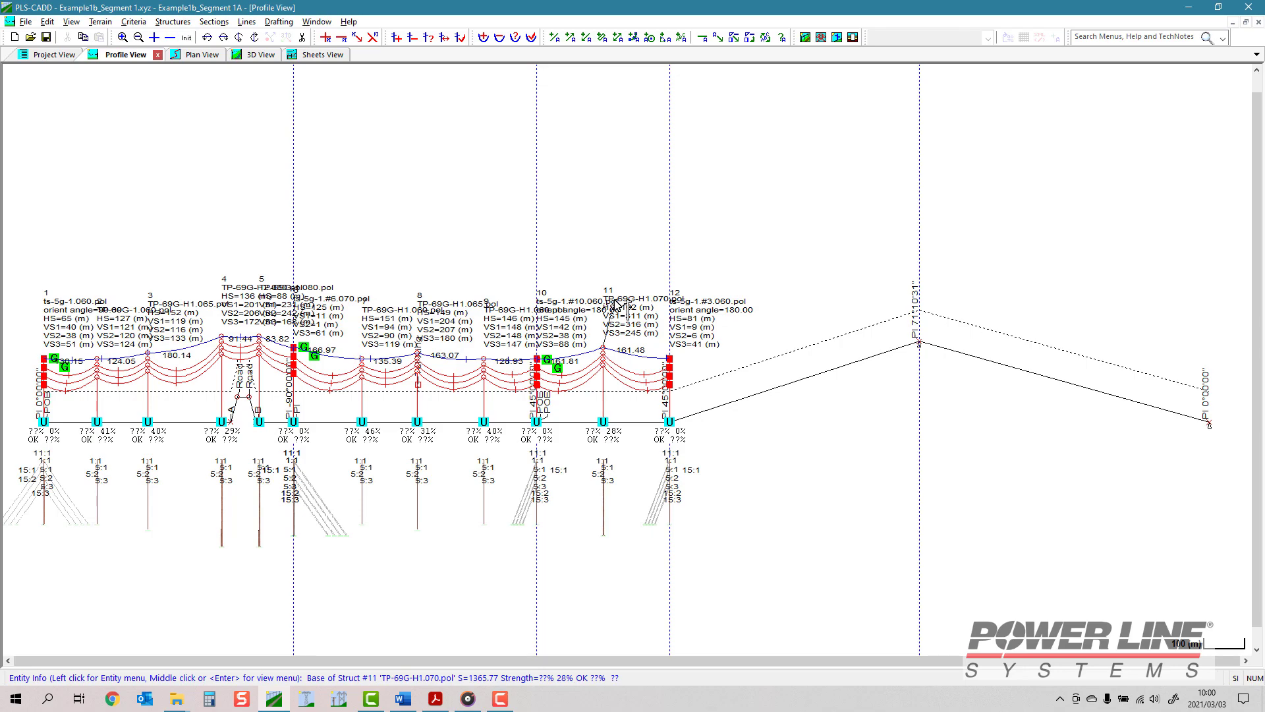
- Merge the Example1b_Segment 2 line into the active Example1b_Segment 1A line
click(246, 22)
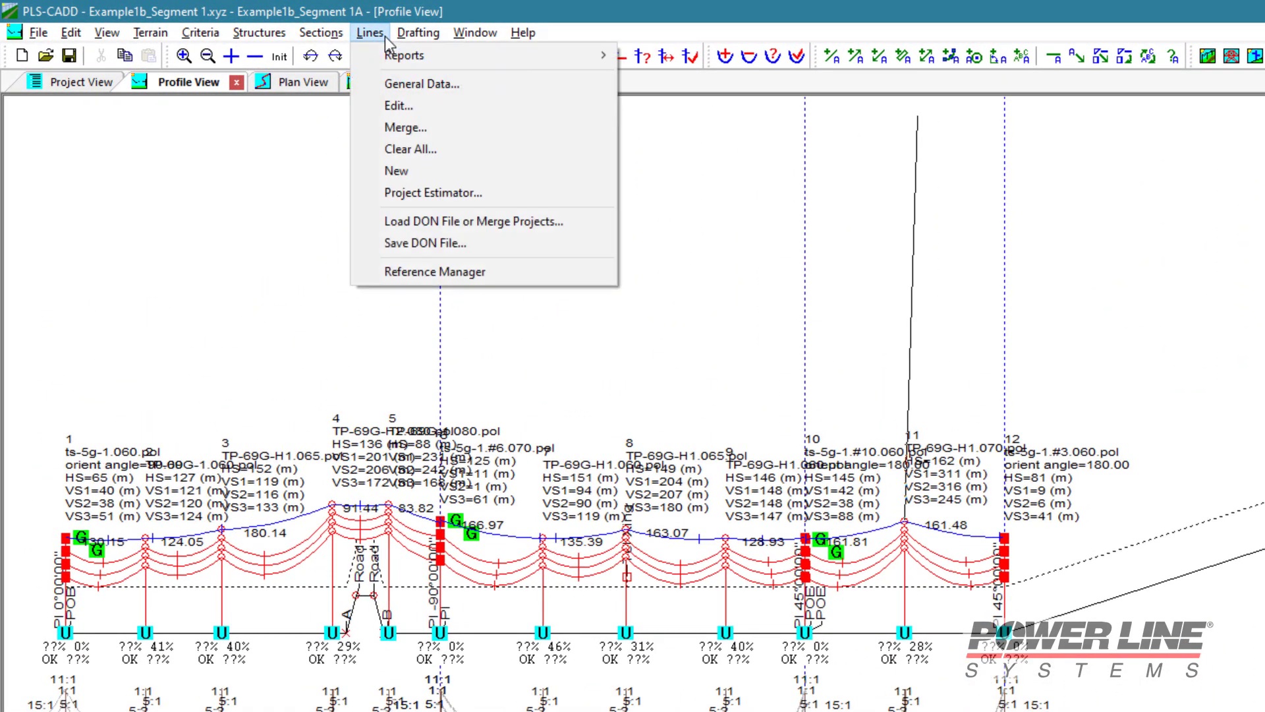
click(420, 128)
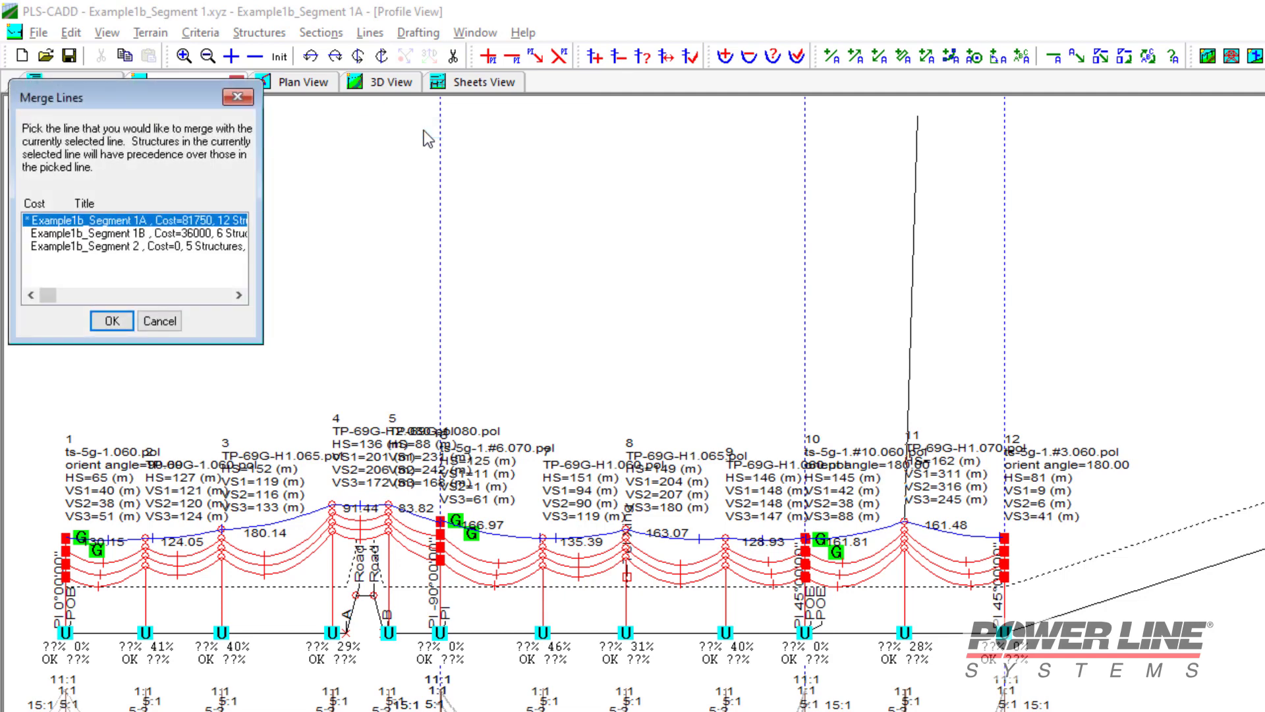
click(64, 246)
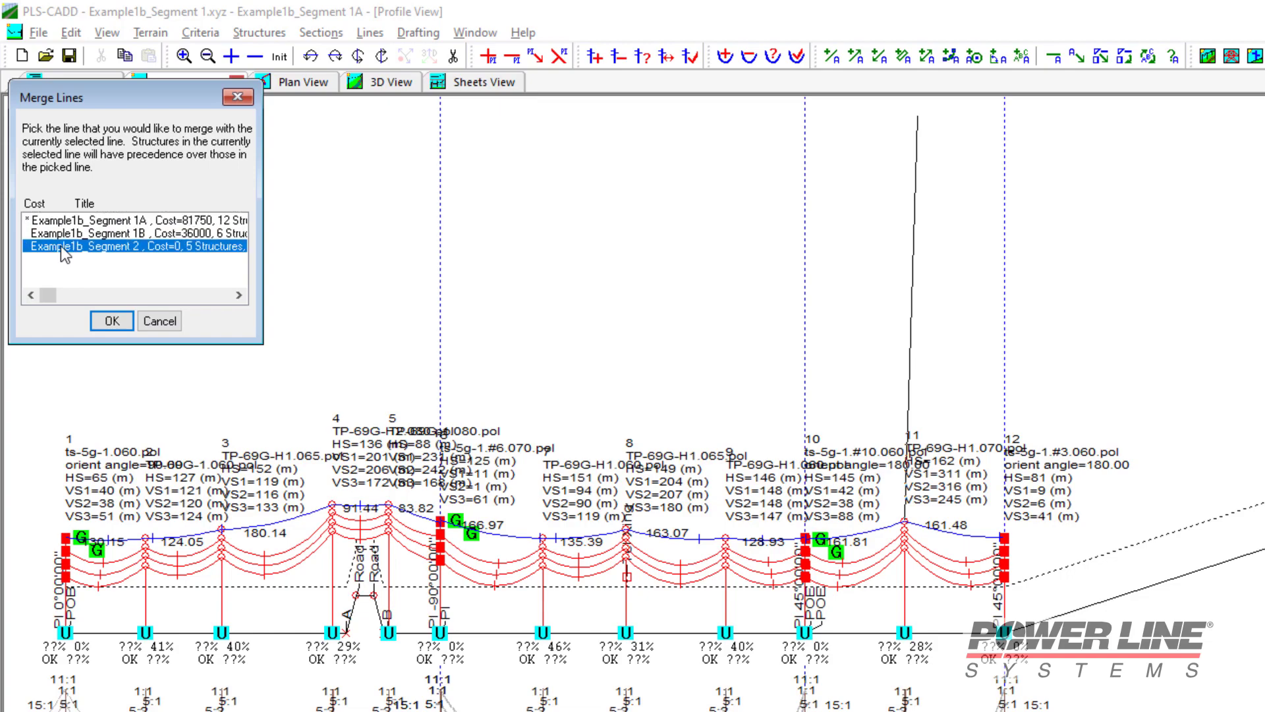
click(117, 325)
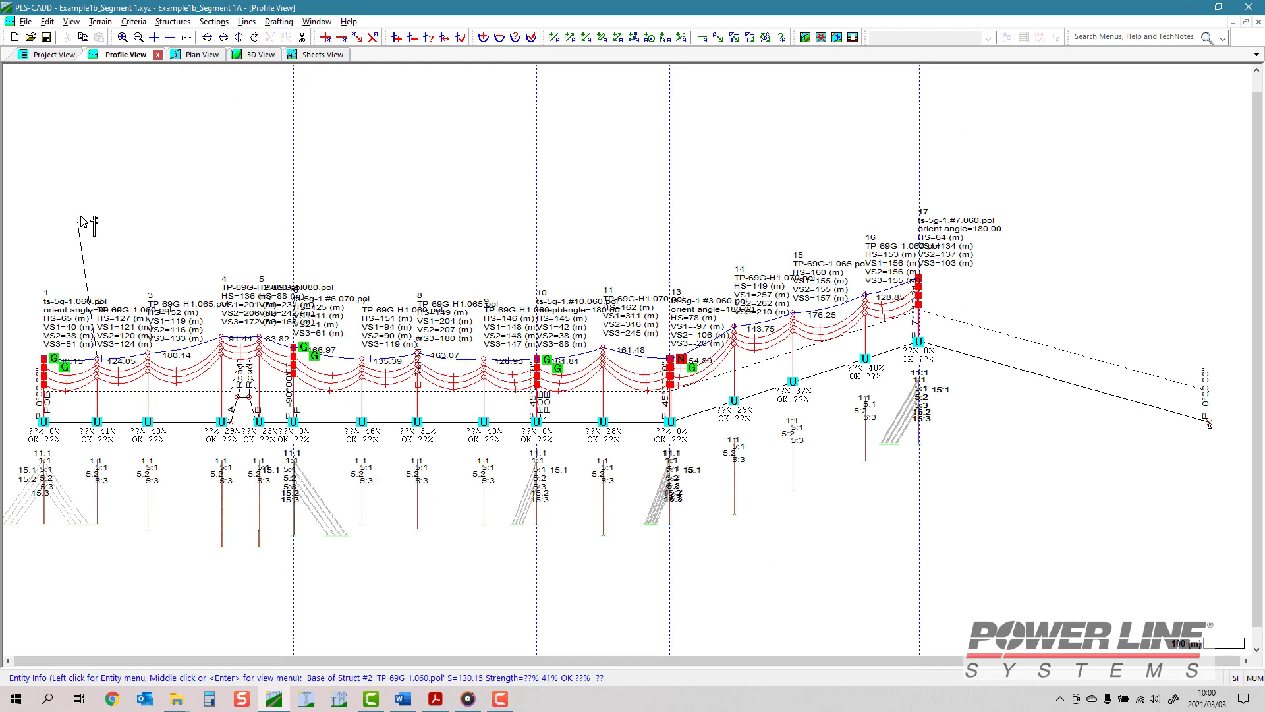
- Merge the Example1b_Segment 1B line into Segment 1A, redirecting the missing structure cost warnings to a report window
click(246, 21)
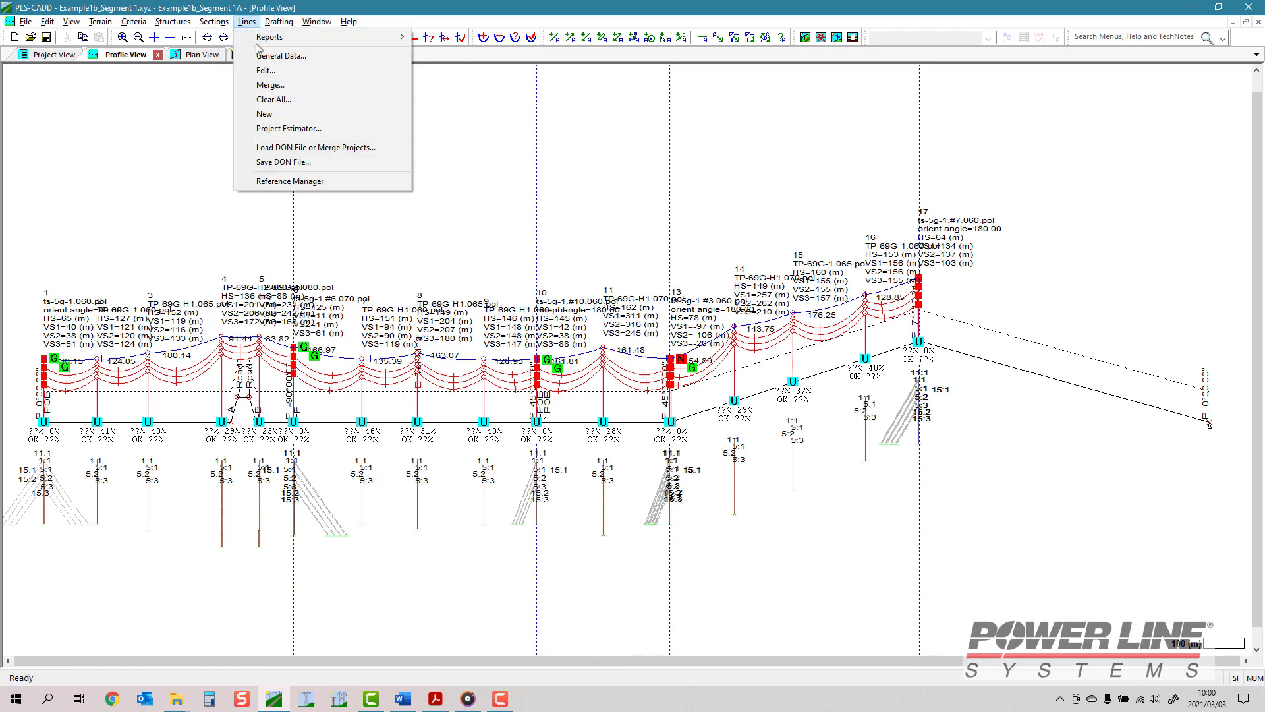
click(269, 85)
click(187, 188)
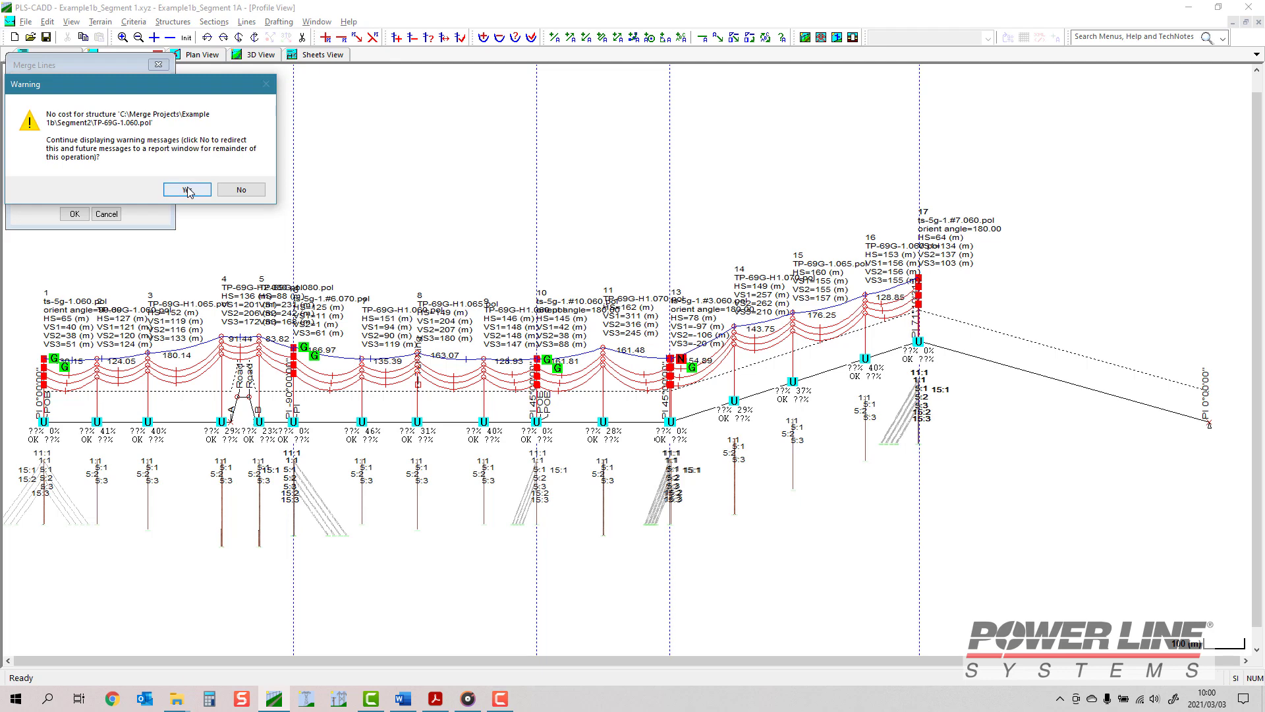
click(241, 189)
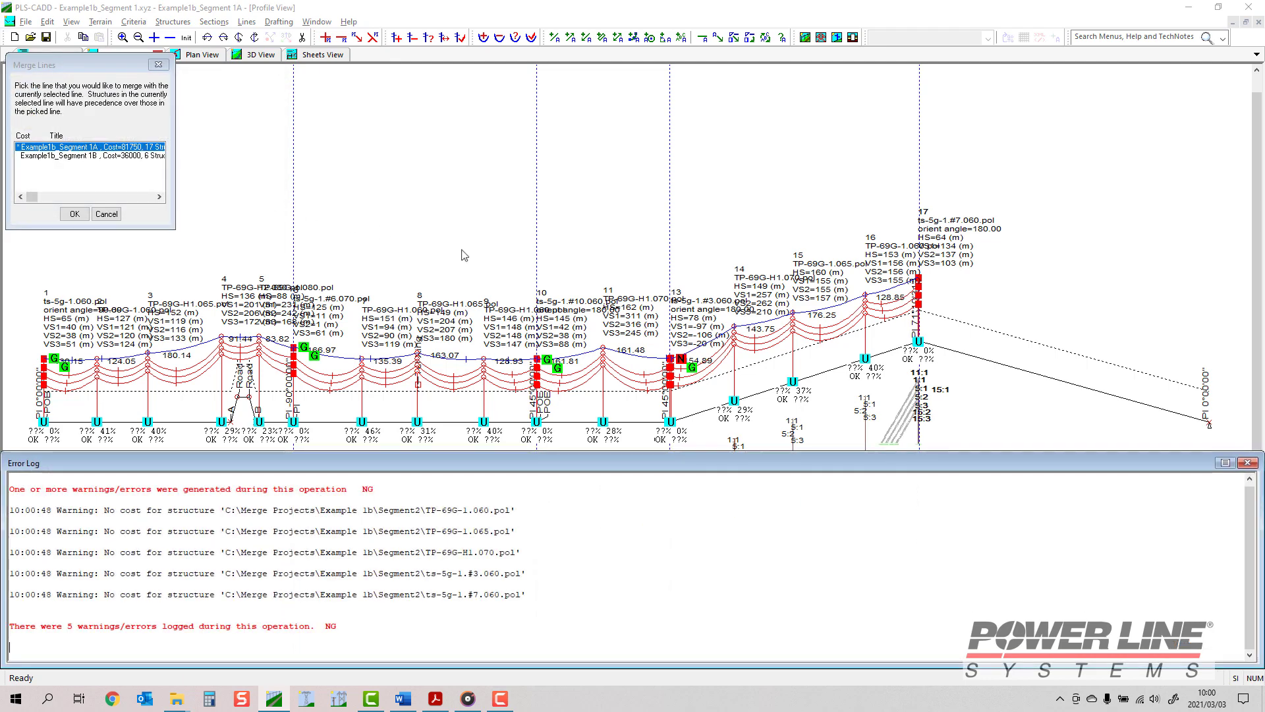
click(1247, 463)
click(43, 156)
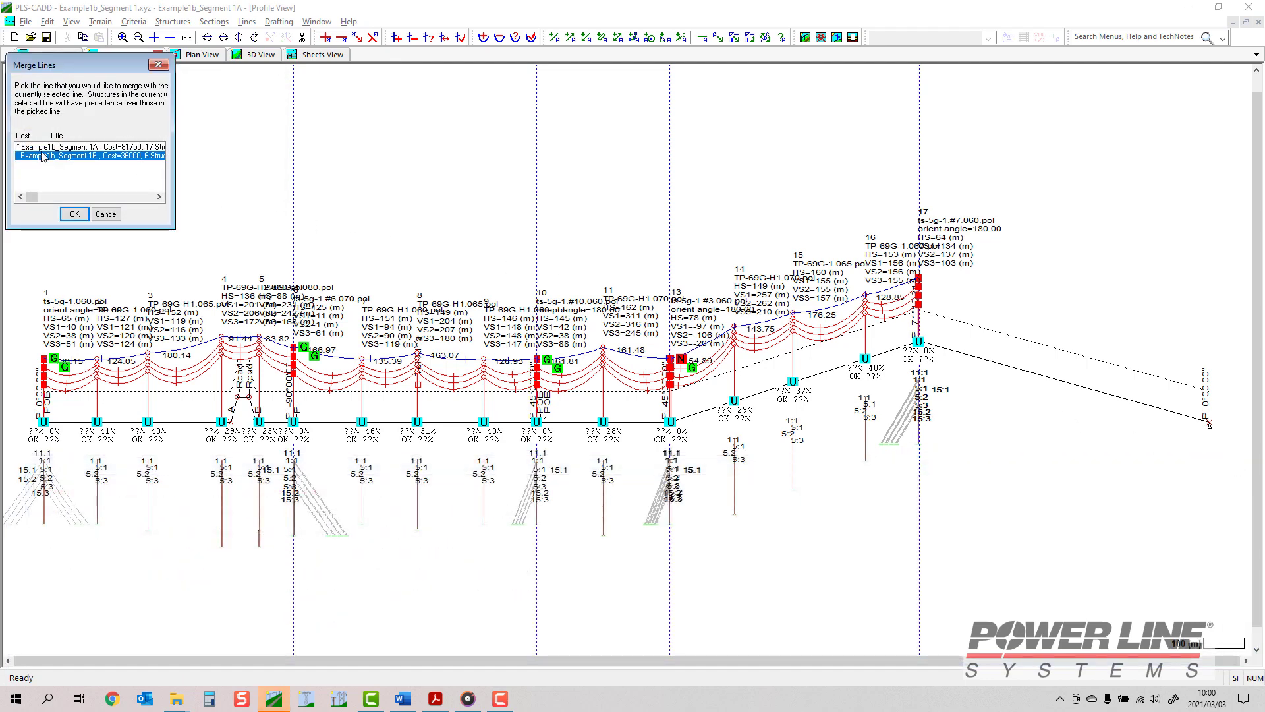
click(75, 213)
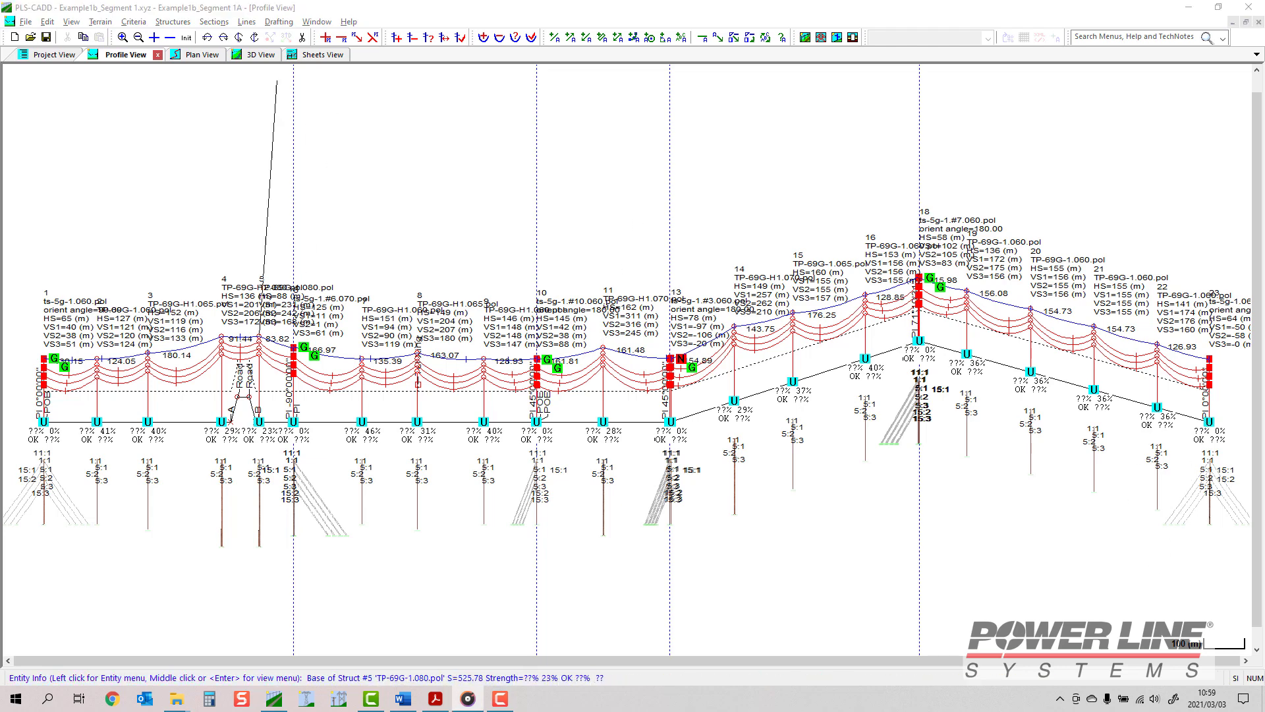
- Go to structure 12 in the 3D view and examine the wire attachments on adjacent structures 12 and 13
click(249, 55)
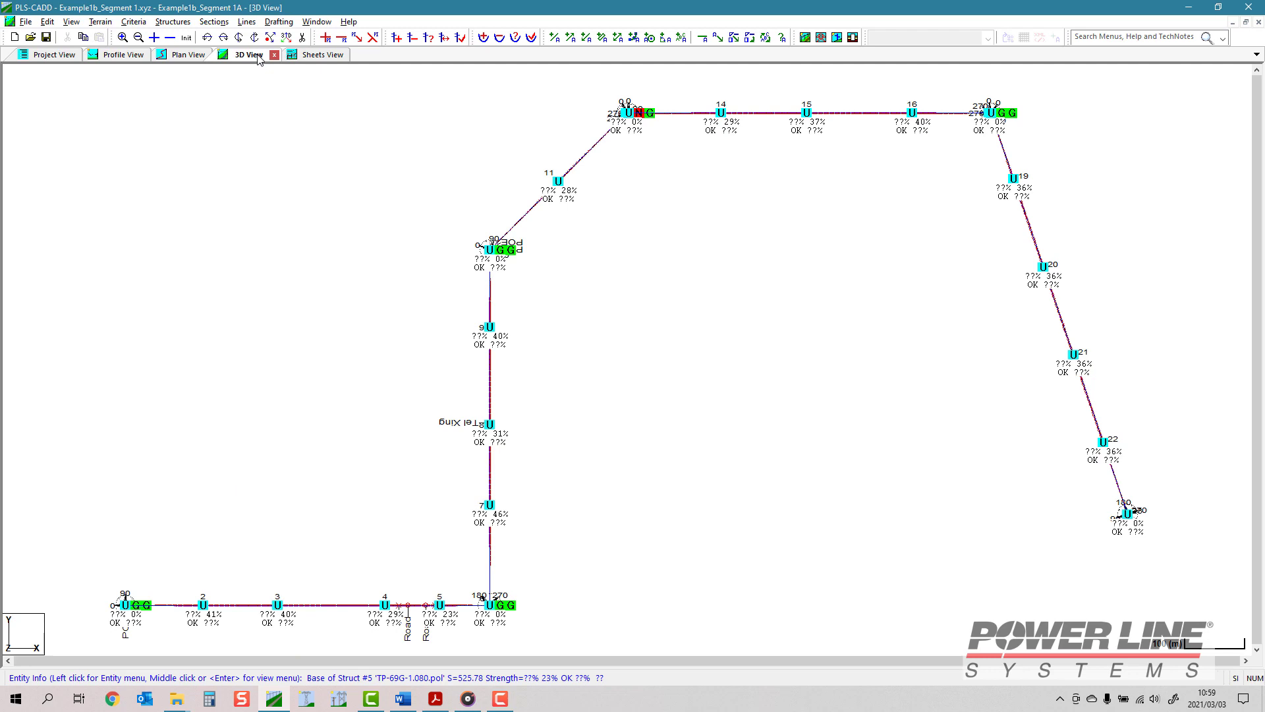
key(g)
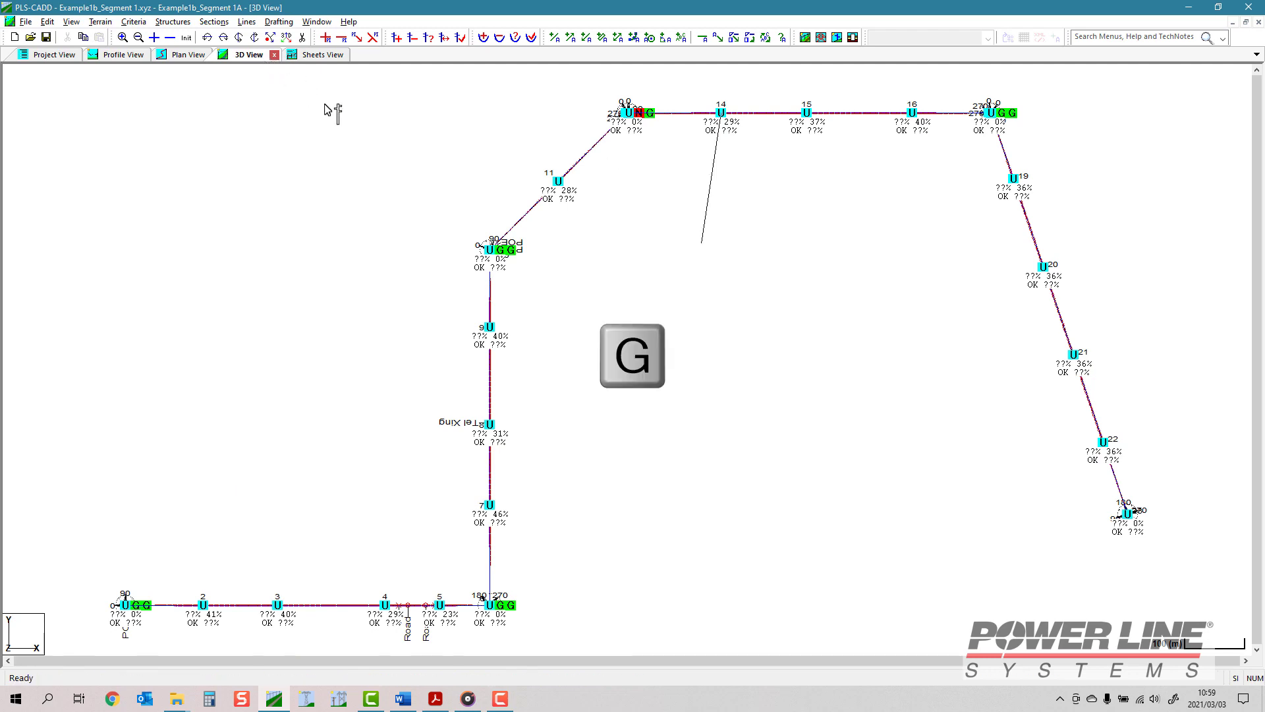
click(633, 327)
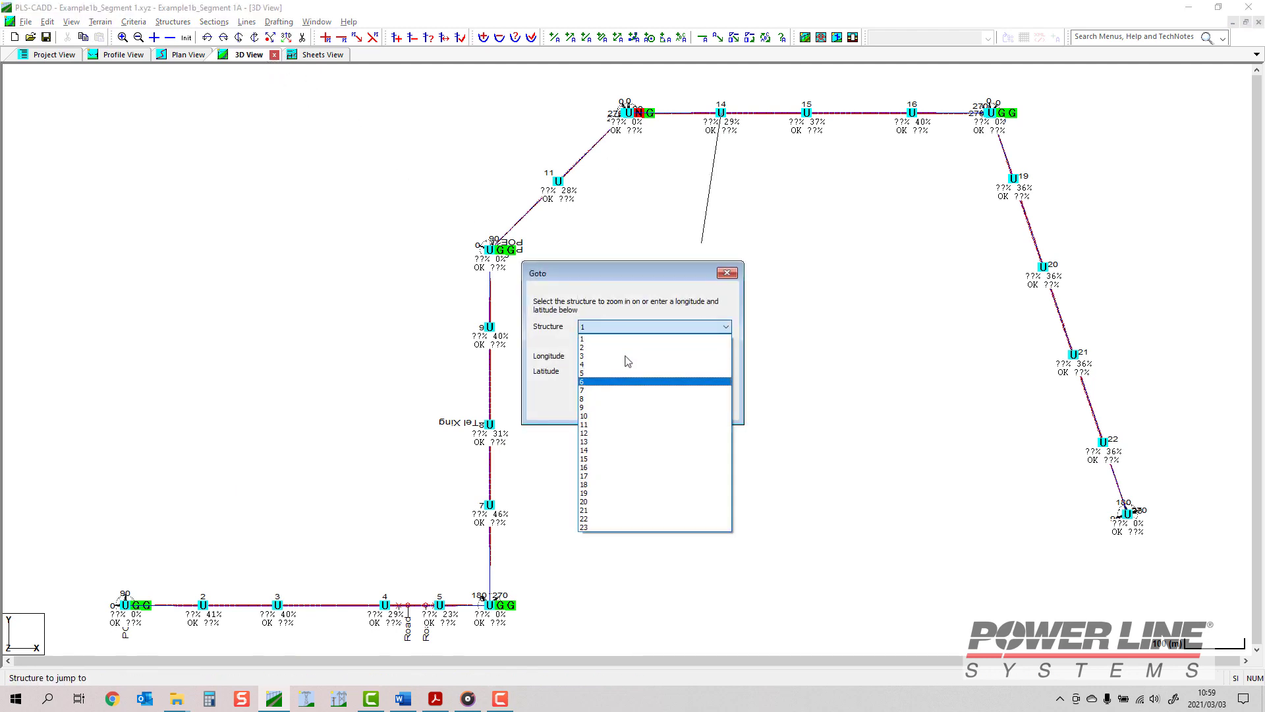
click(610, 435)
click(607, 404)
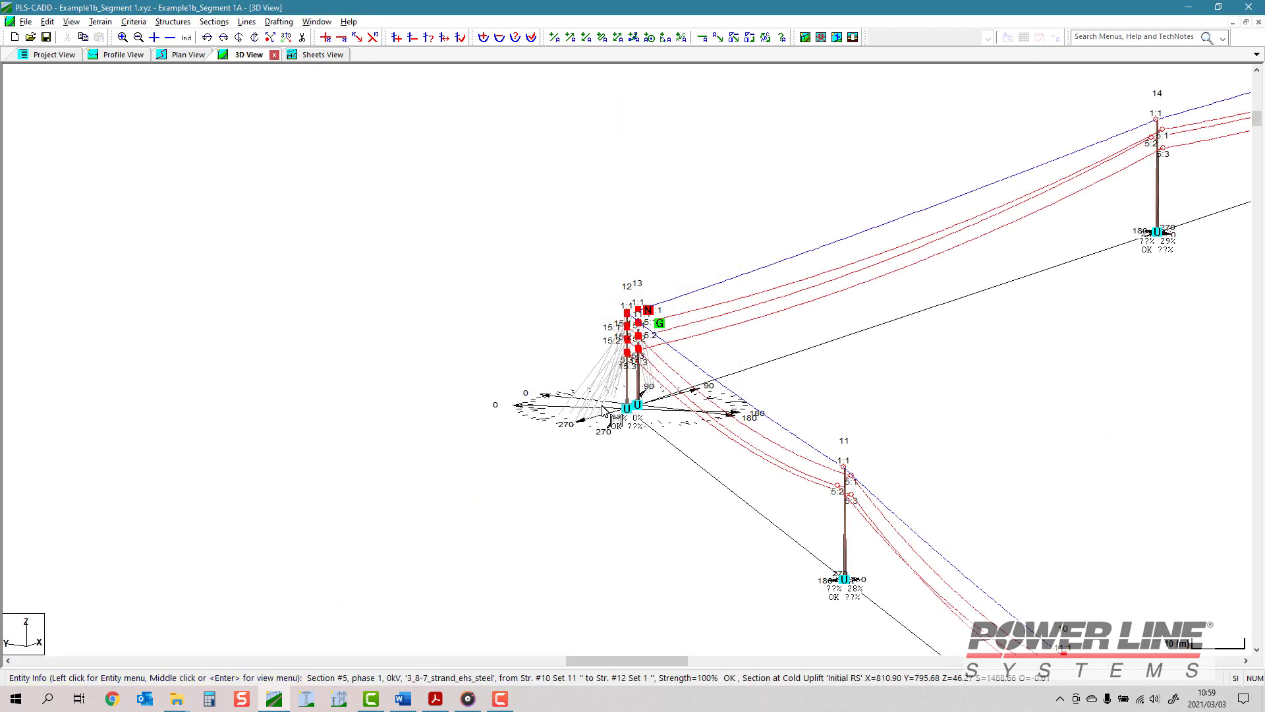
middle_drag(883, 358, 668, 343)
scroll(655, 393, up, 4)
scroll(649, 395, down, 2)
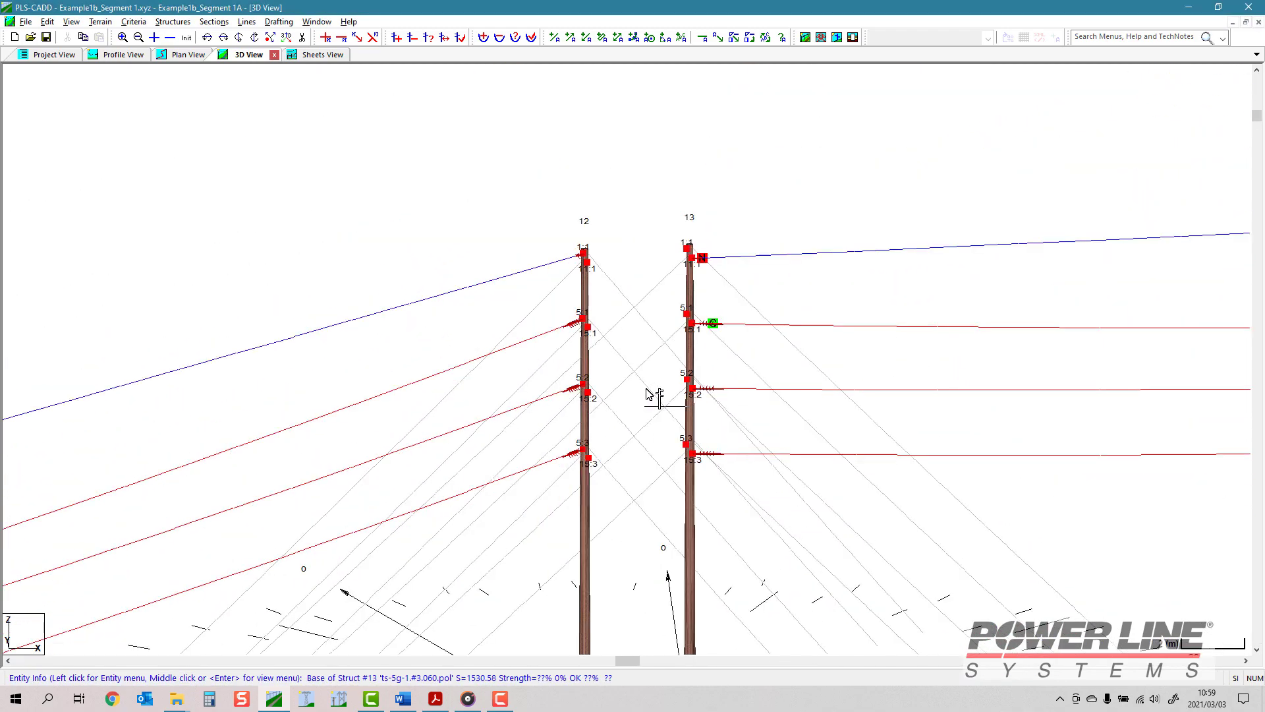
scroll(649, 395, up, 1)
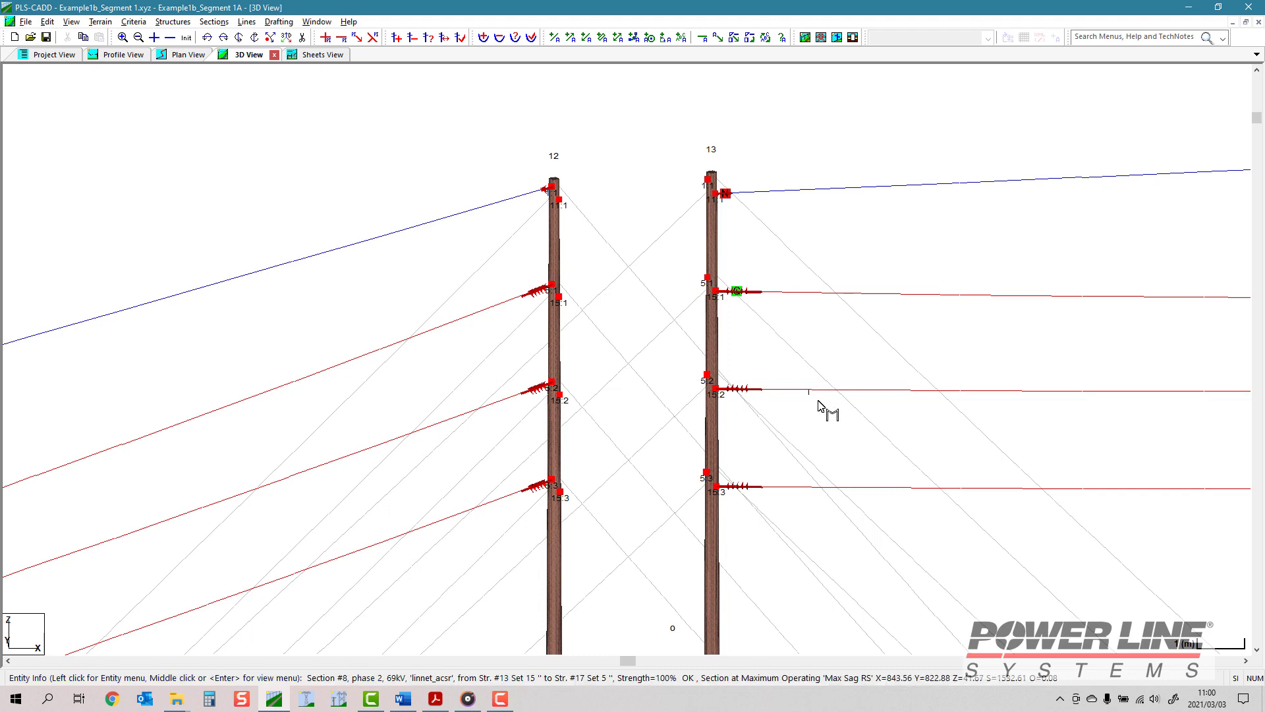
- Swap the ahead-span attachments from structure 13 to structure 12, reattaching the phase wires to set 15 and the overhead wire to set 11
click(219, 21)
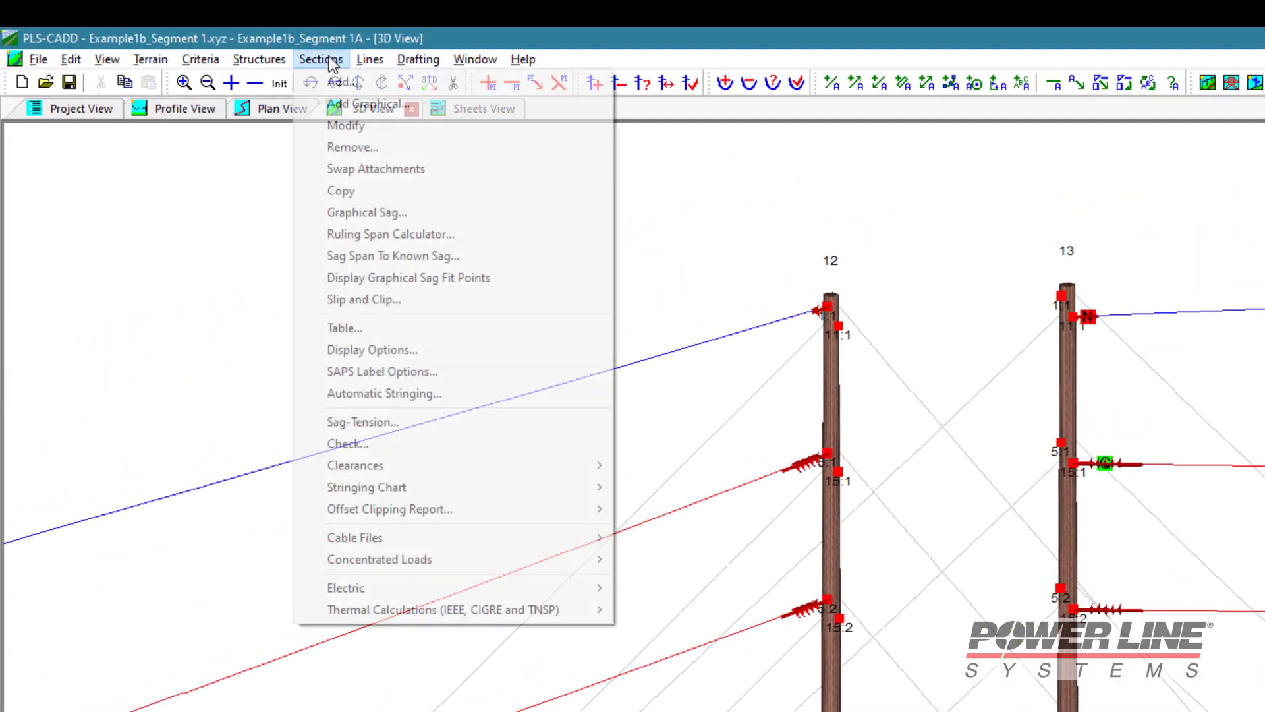
click(354, 168)
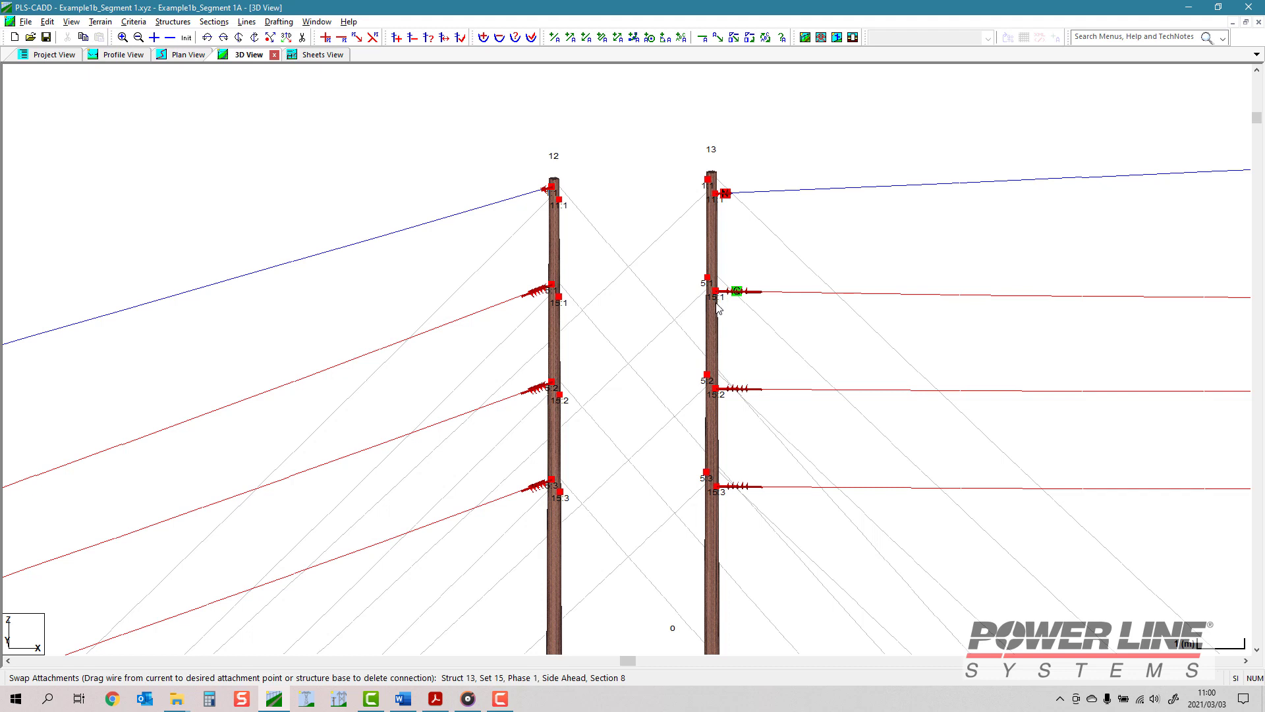
mouse_move(717, 303)
mouse_down()
mouse_move(640, 320)
mouse_move(557, 303)
mouse_up()
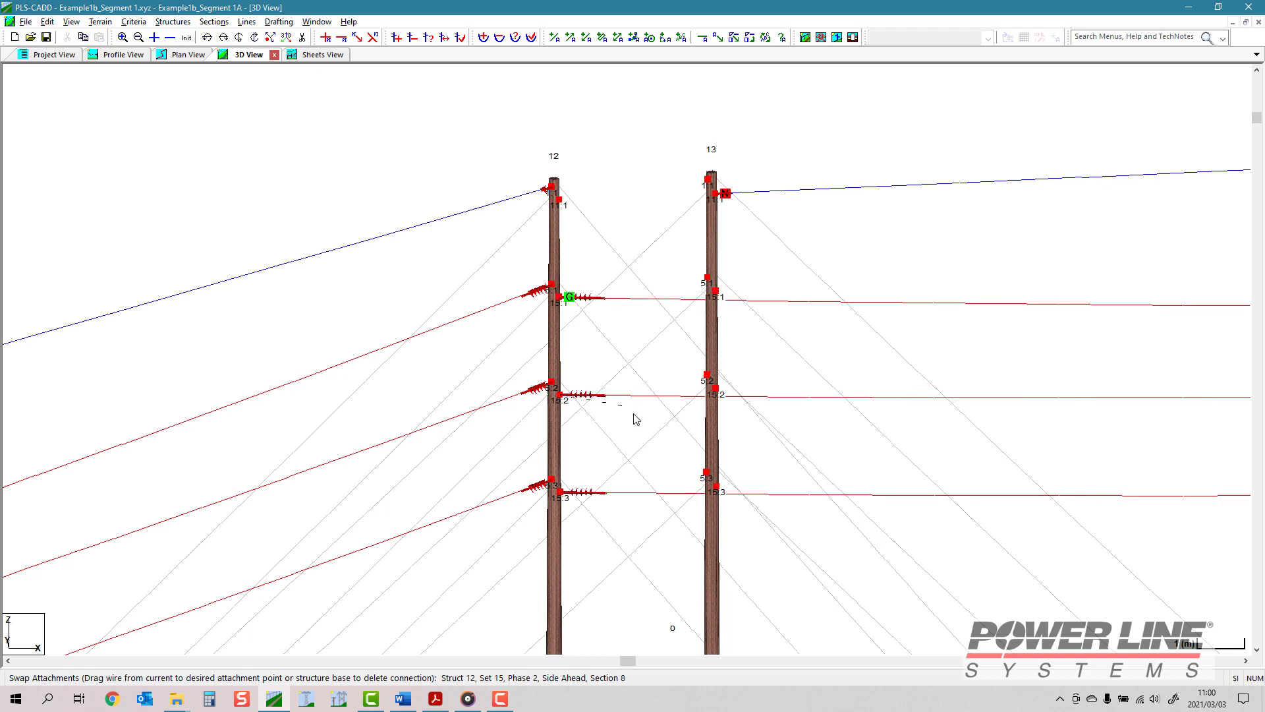
mouse_move(723, 205)
mouse_down()
mouse_move(570, 213)
mouse_move(656, 248)
mouse_up()
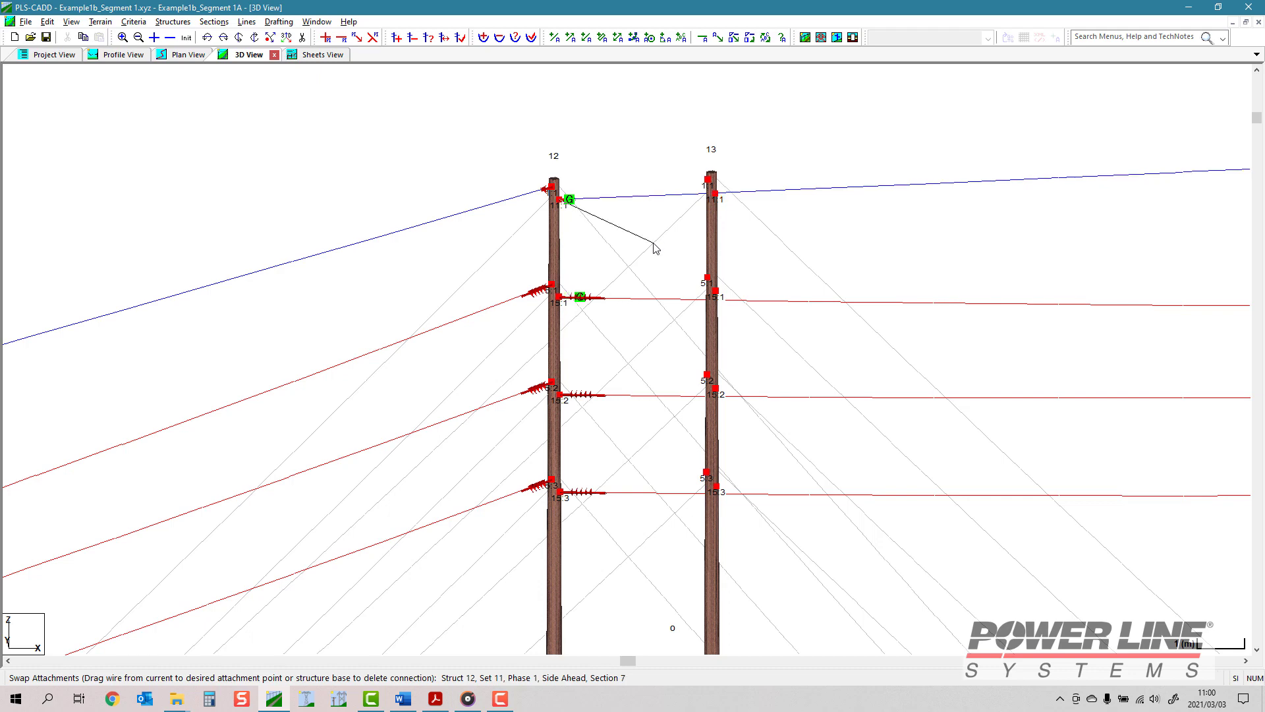
- Swap the back-span attachments from structure 17 to structure 18, reattaching the phase wires to set 5 and the overhead wire to set 1
scroll(655, 248, down, 4)
key(g)
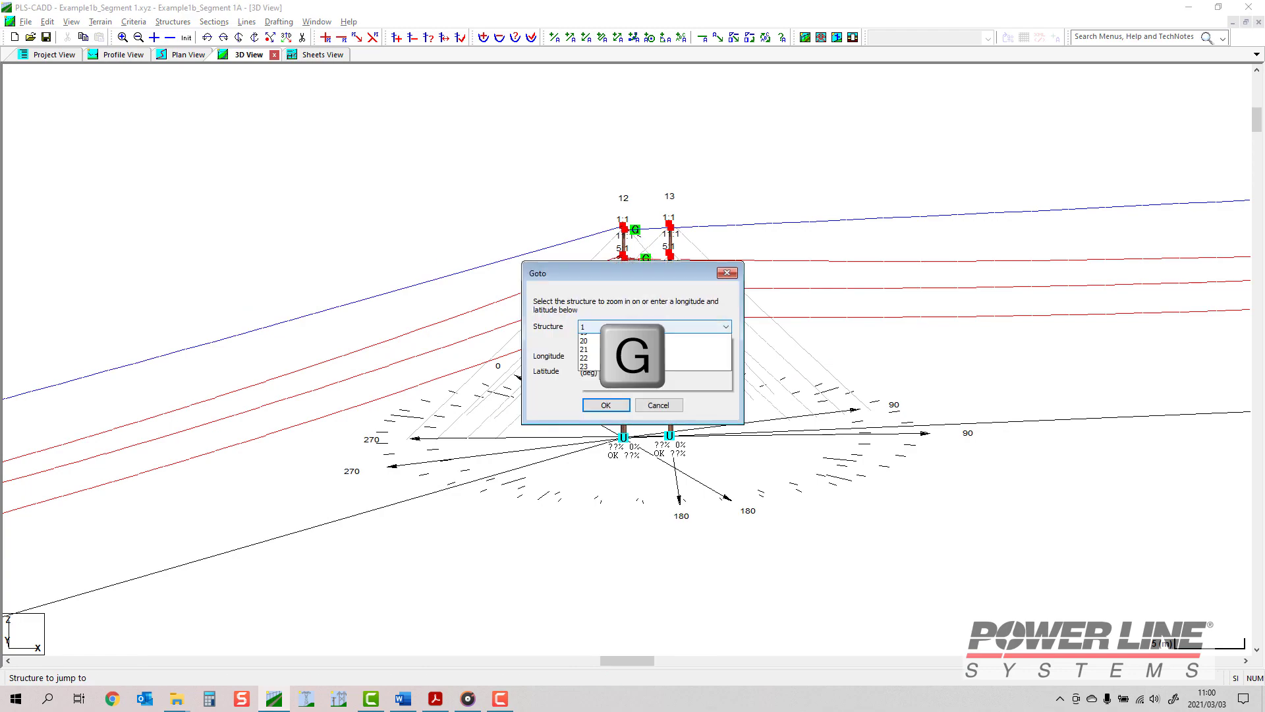
click(599, 486)
click(614, 405)
scroll(571, 350, up, 4)
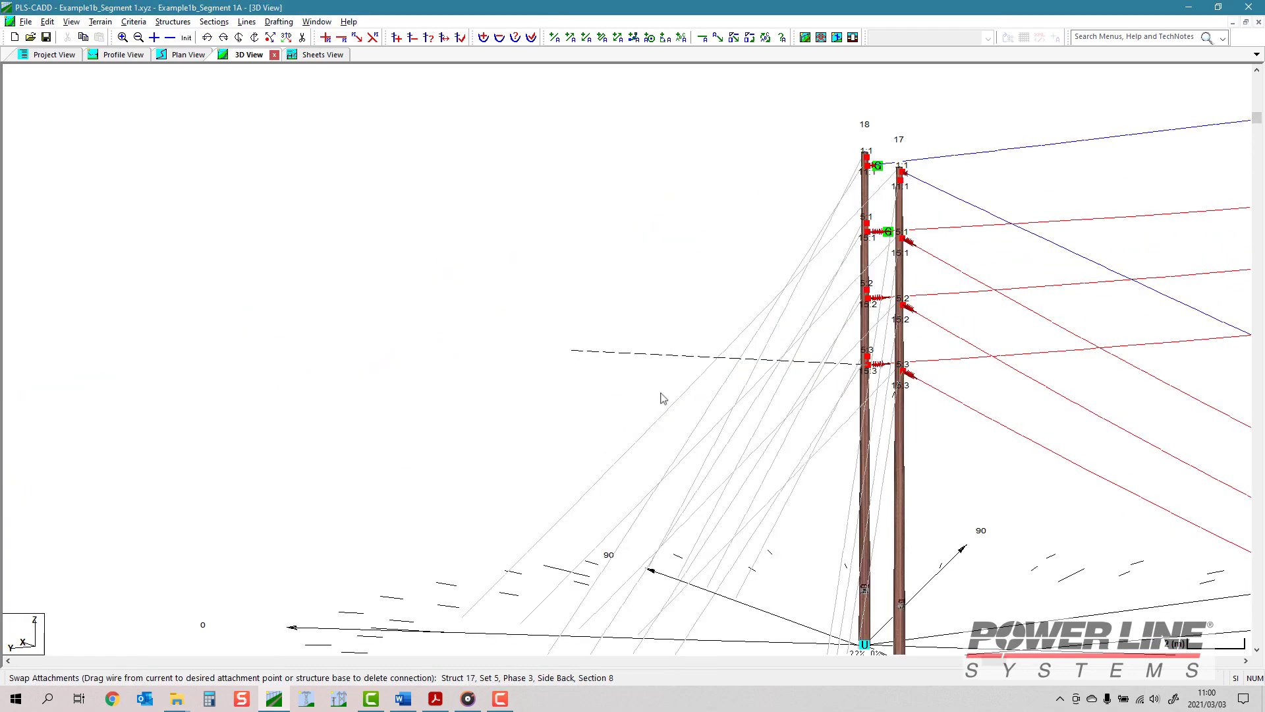
middle_drag(893, 396, 738, 374)
drag(790, 292, 861, 272)
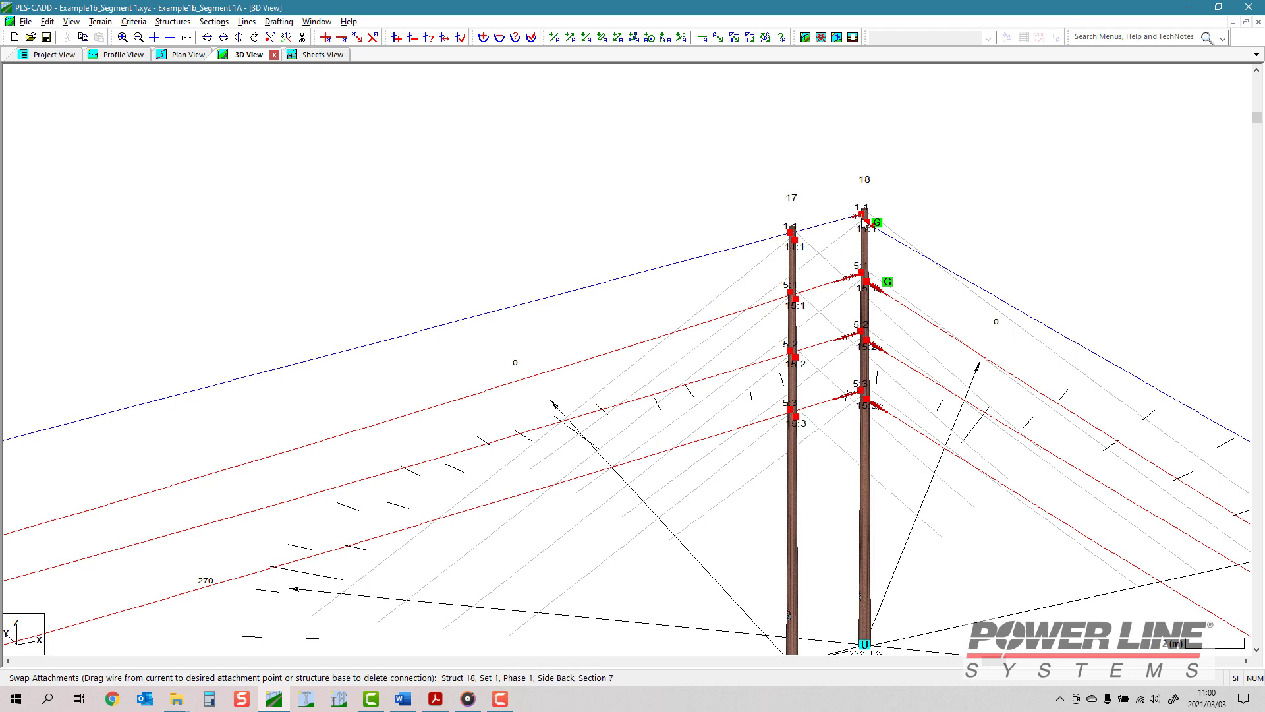
- Delete the redundant structures 13 and 17 beside the two junction structures in the profile view
click(120, 55)
scroll(658, 375, up, 5)
click(412, 38)
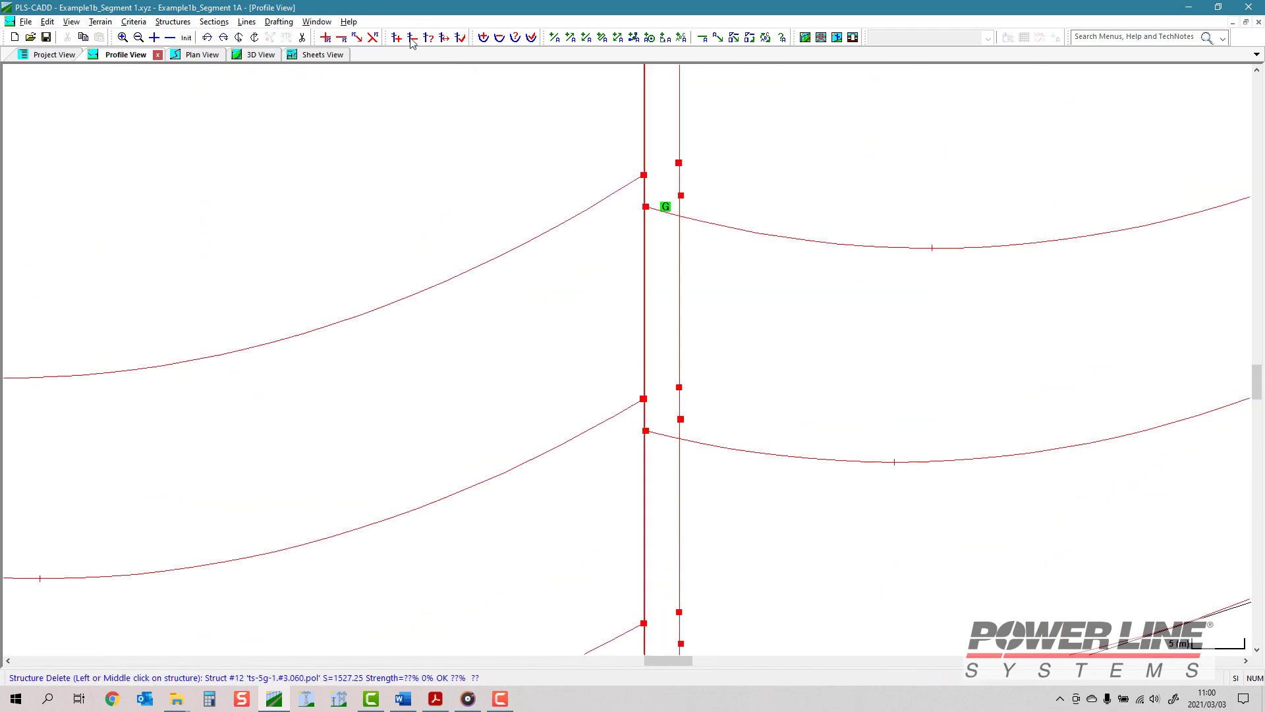
click(681, 268)
click(646, 387)
scroll(565, 358, down, 5)
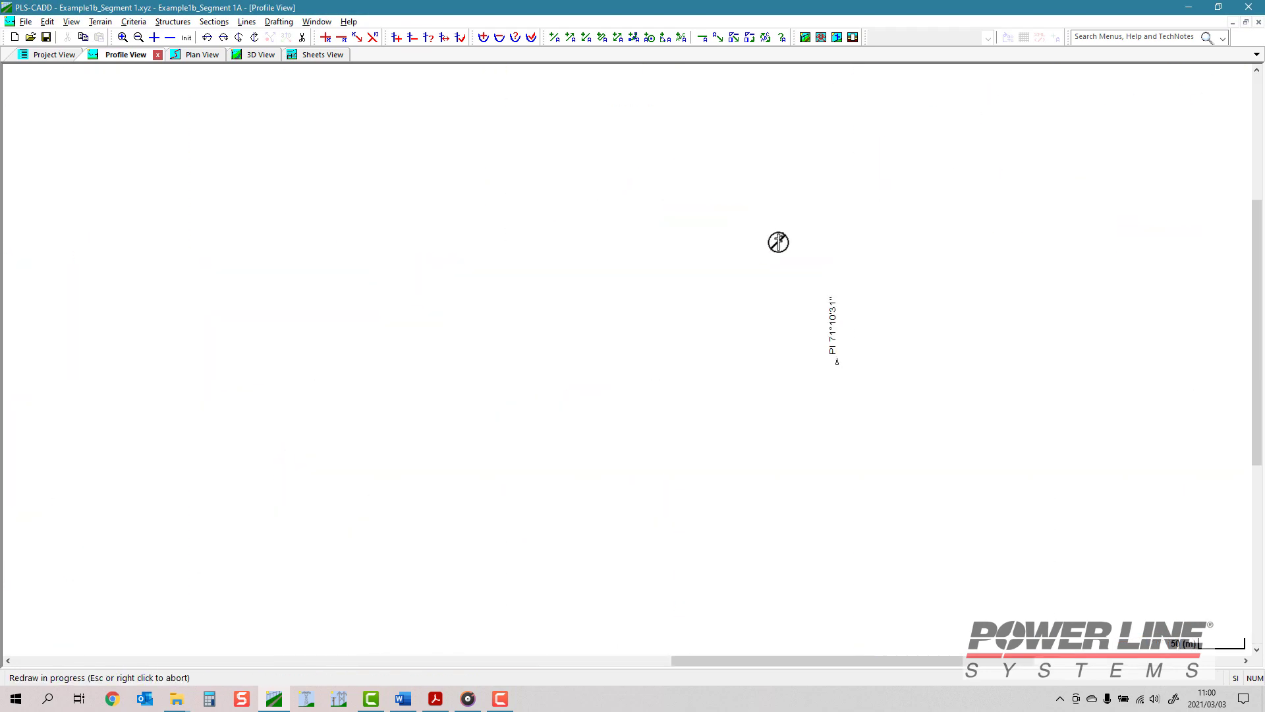
click(782, 241)
click(647, 387)
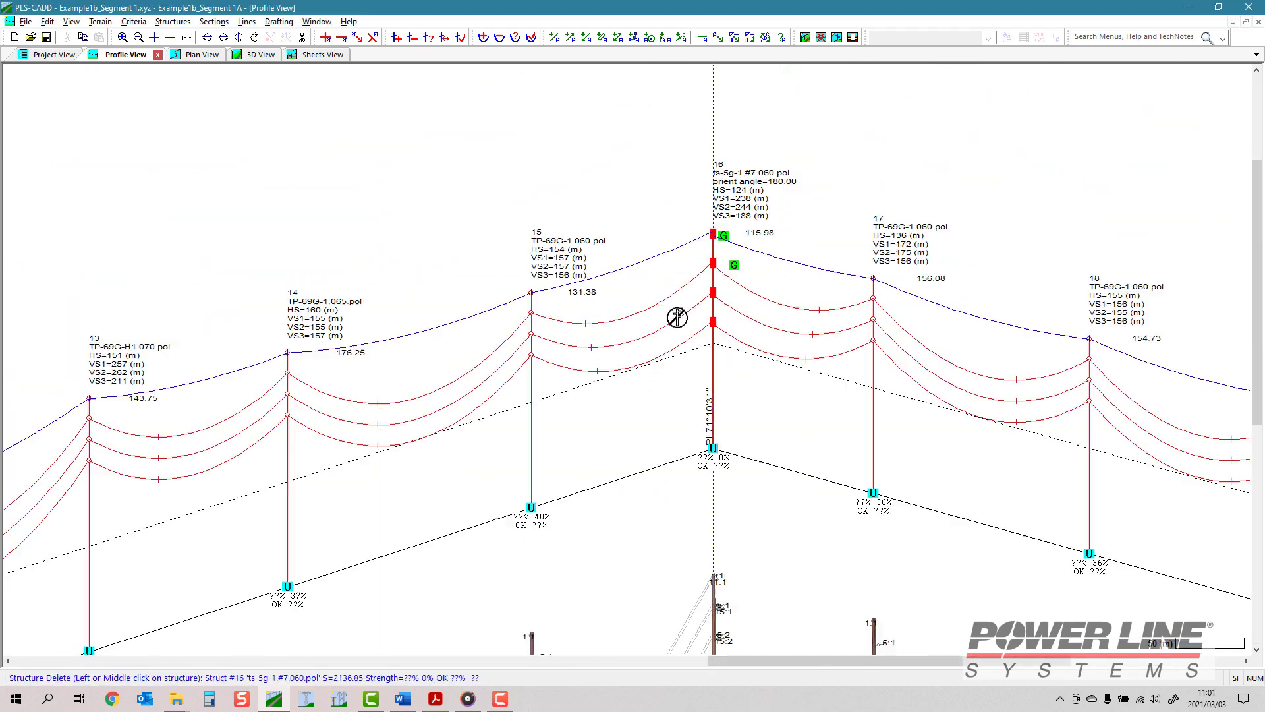
key(Escape)
scroll(382, 186, down, 5)
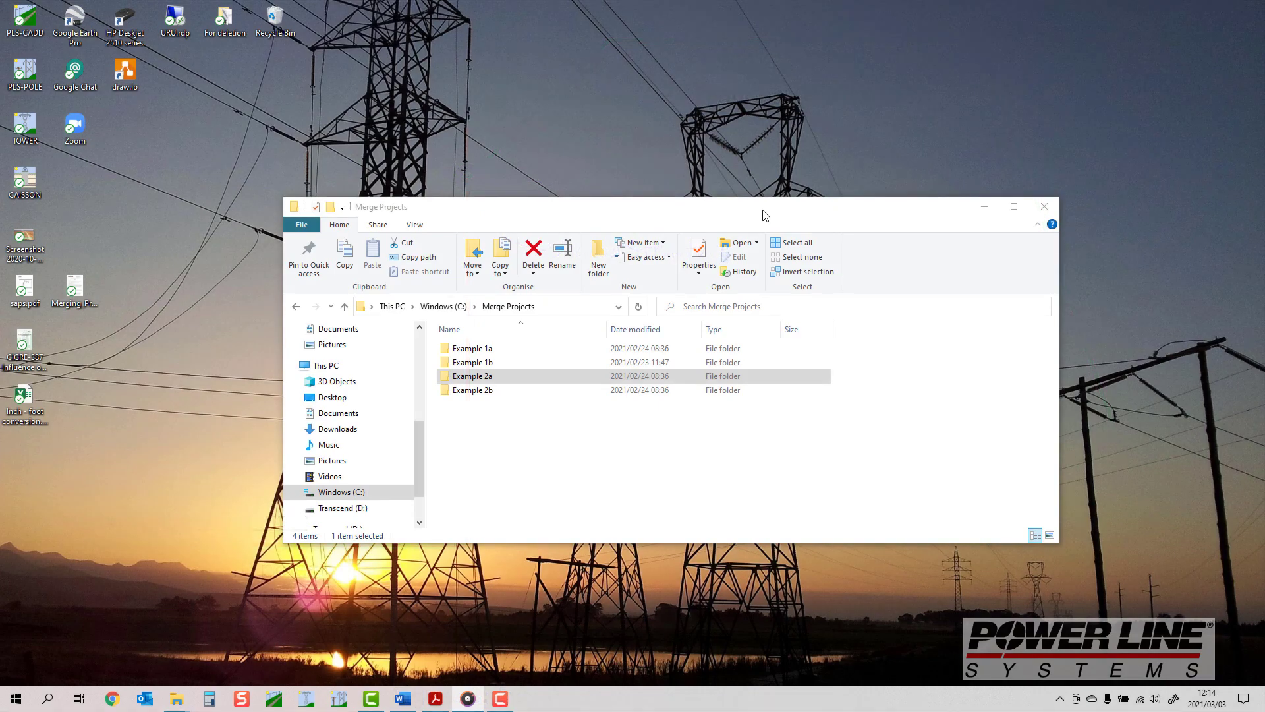
- Open the Example2a_Segment1.xyz project from the Example 2a folder and check its line in plan before returning to the profile
click(765, 215)
double_click(472, 376)
click(487, 349)
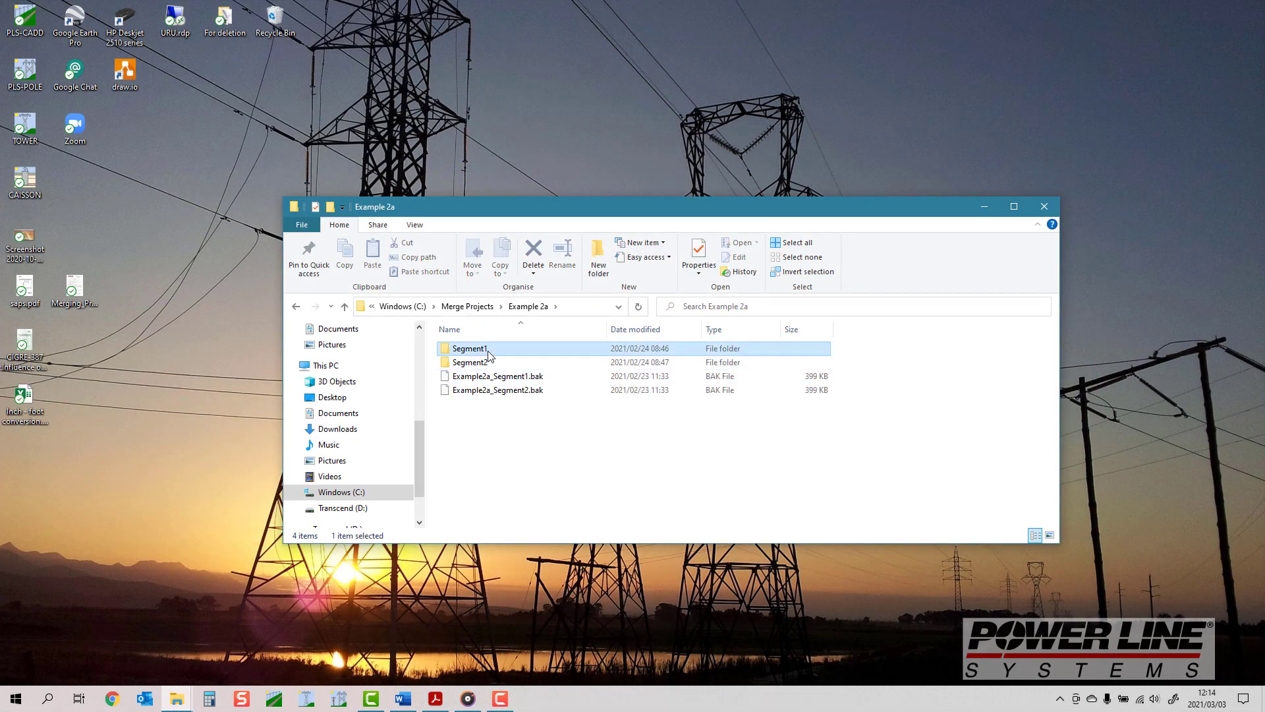
double_click(488, 350)
double_click(493, 350)
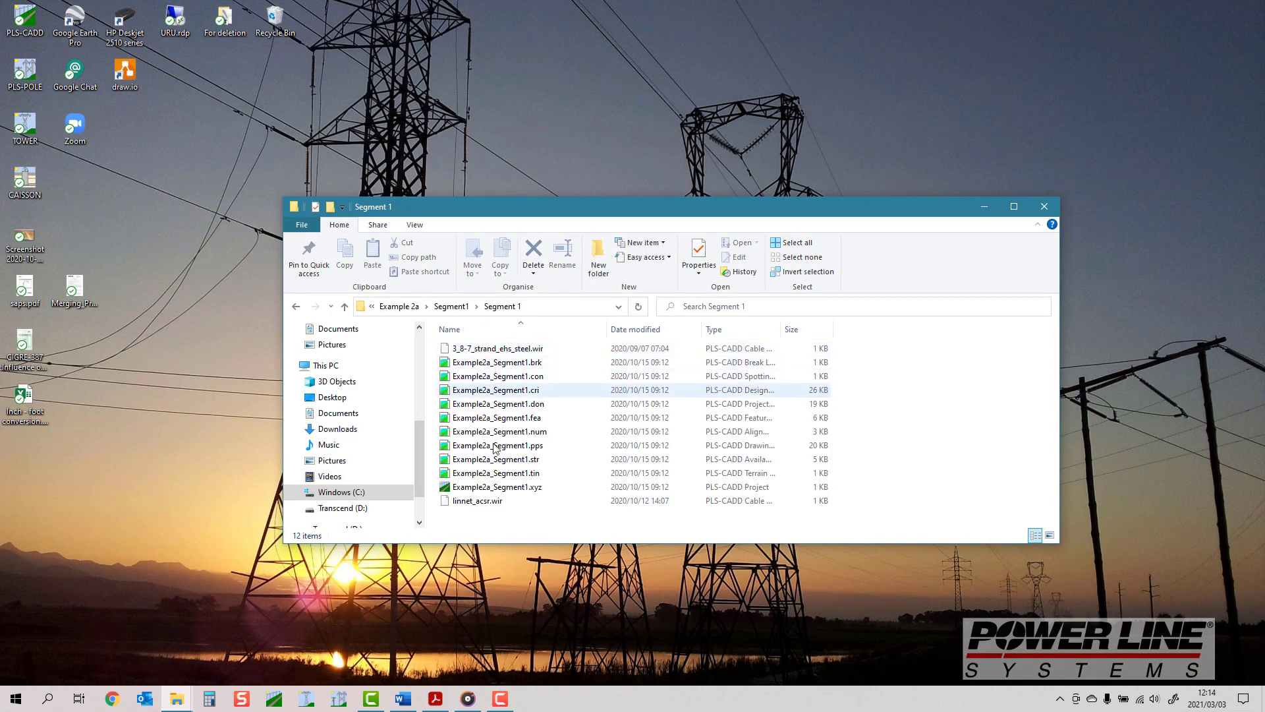
double_click(499, 487)
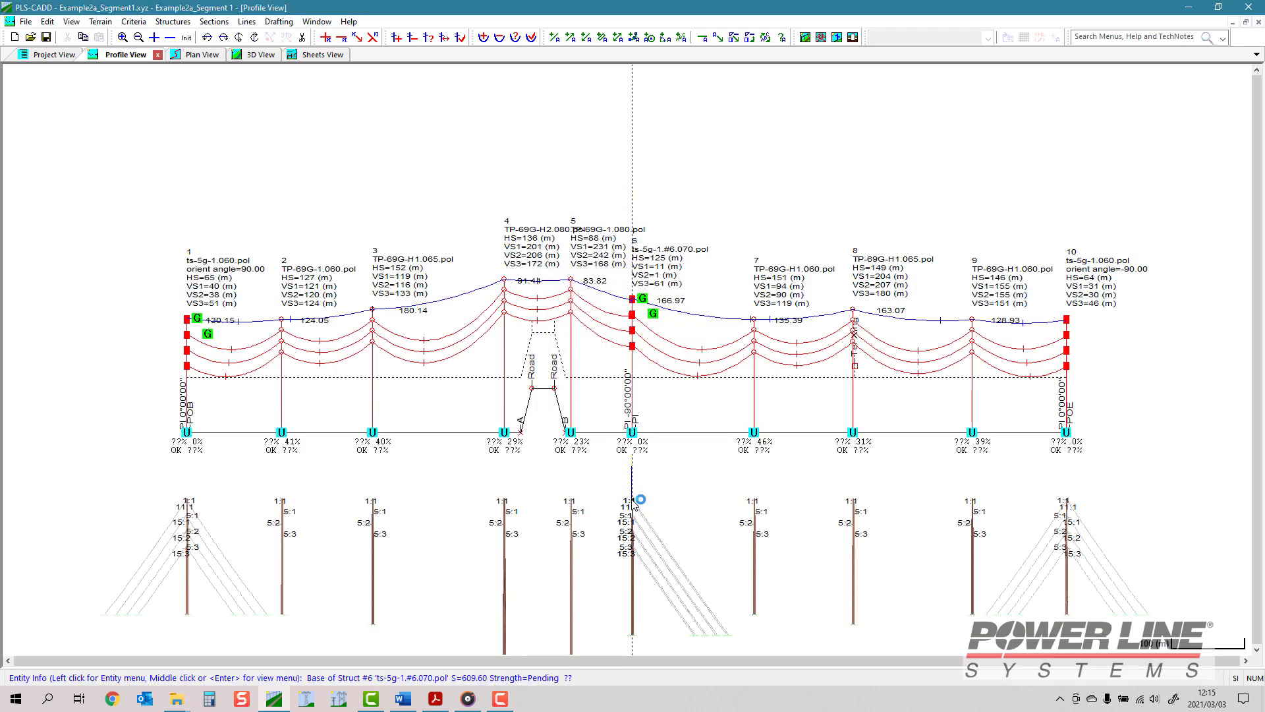
click(195, 55)
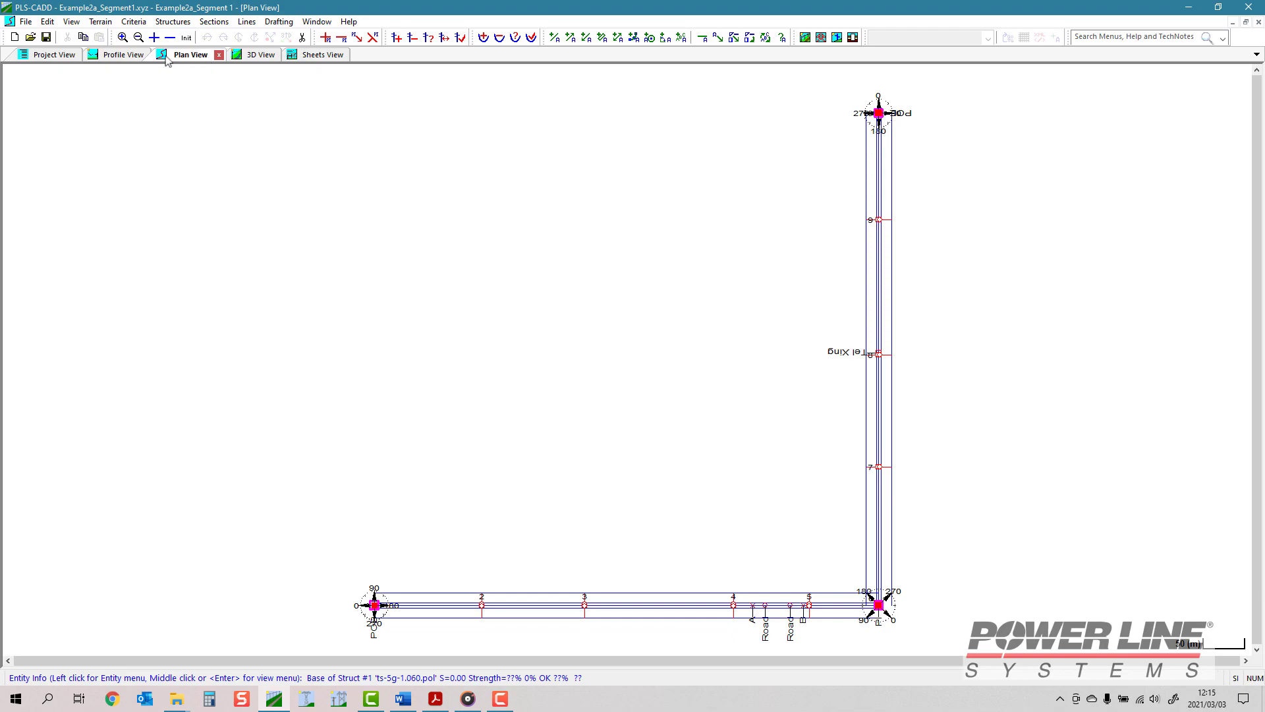
click(129, 56)
- Start merging another project and load Example2a_Segment2.don from the Example 2a Segment 2 folder
click(246, 21)
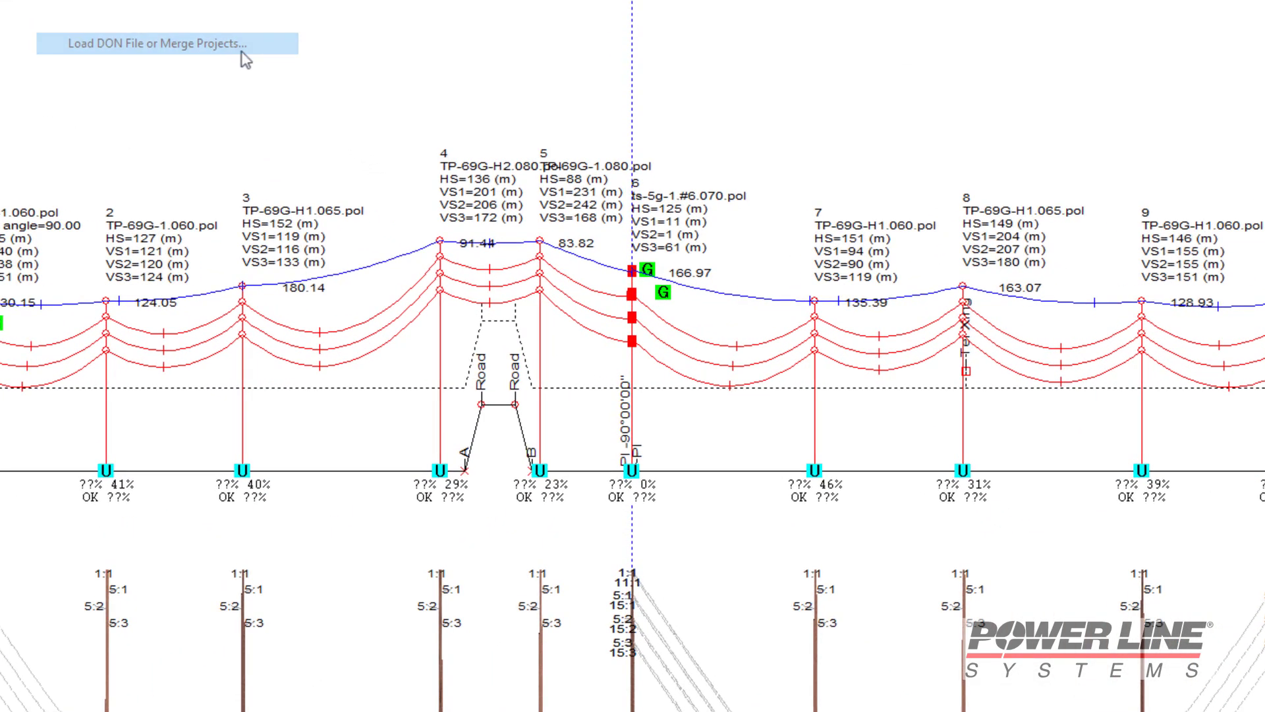
click(241, 52)
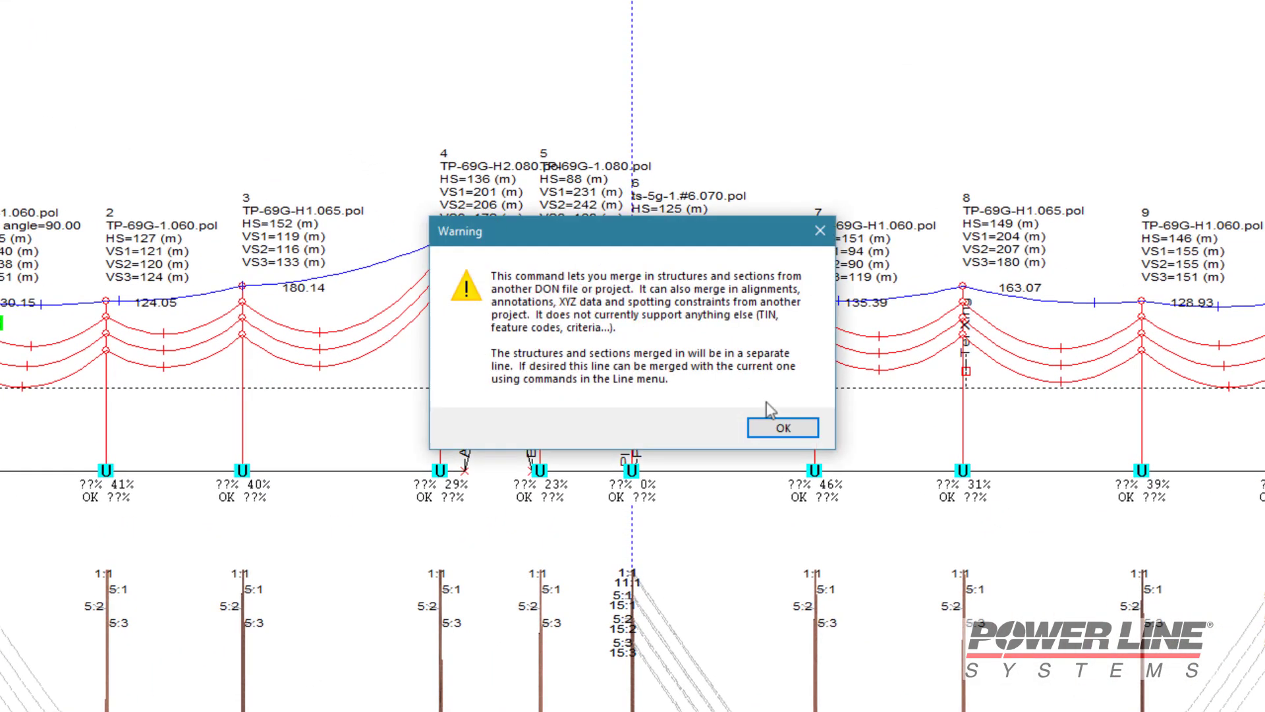
click(809, 431)
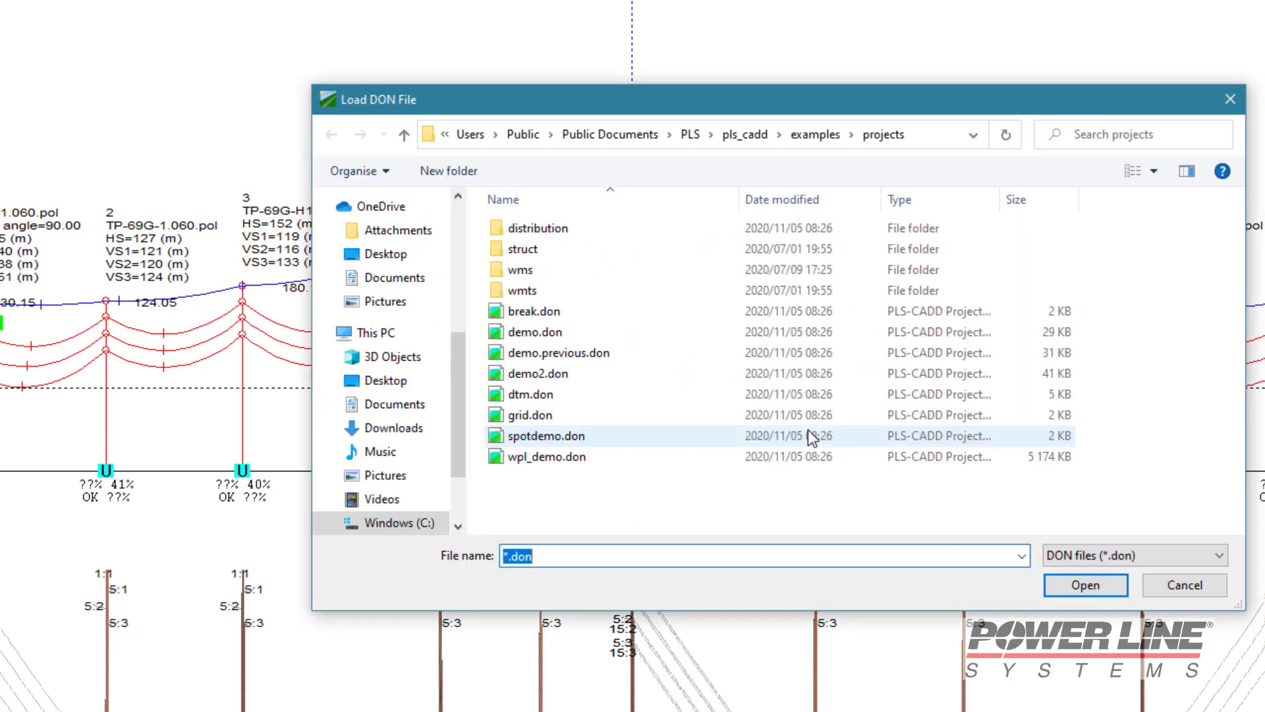
scroll(410, 484, down, 1)
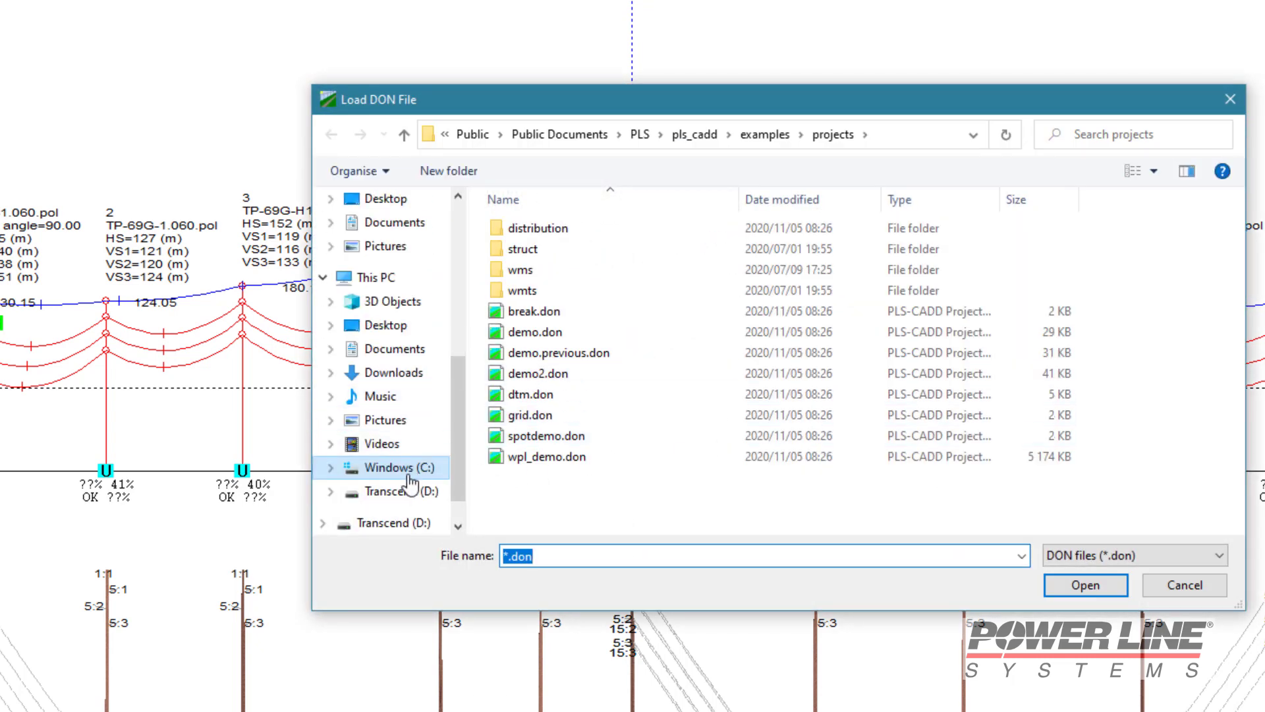
click(408, 476)
double_click(548, 251)
click(547, 272)
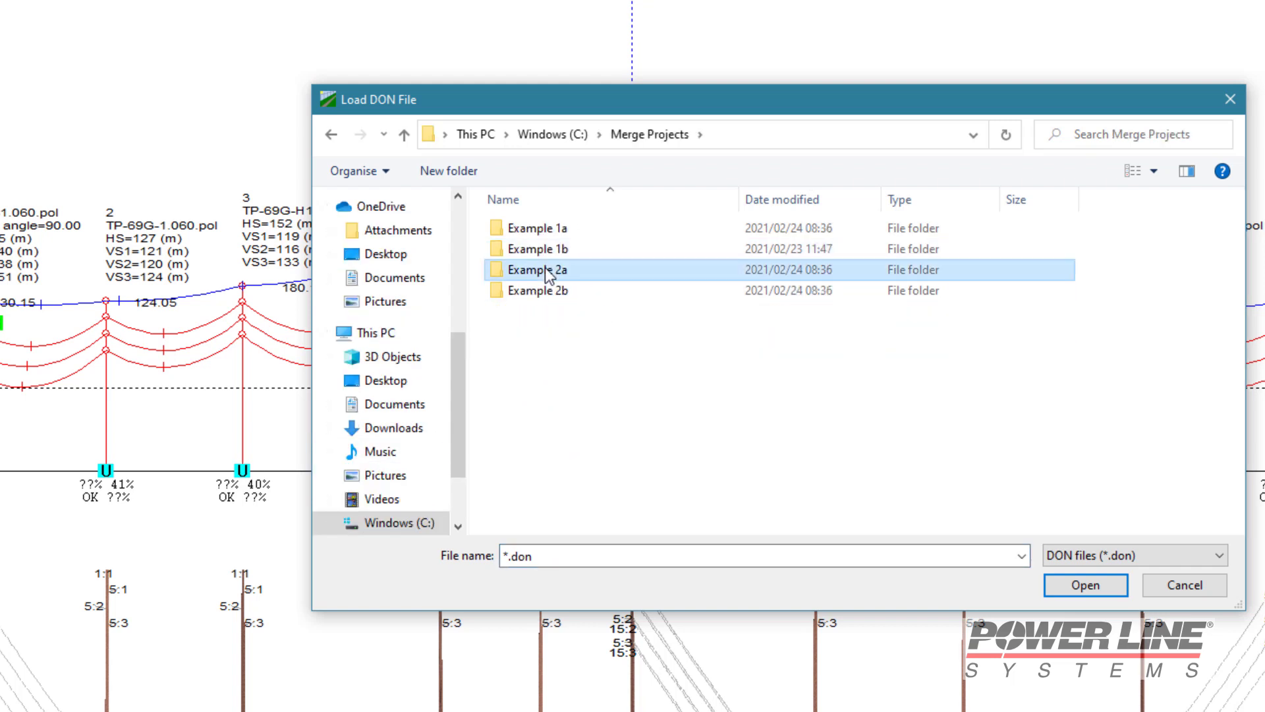
double_click(547, 270)
double_click(549, 250)
double_click(549, 231)
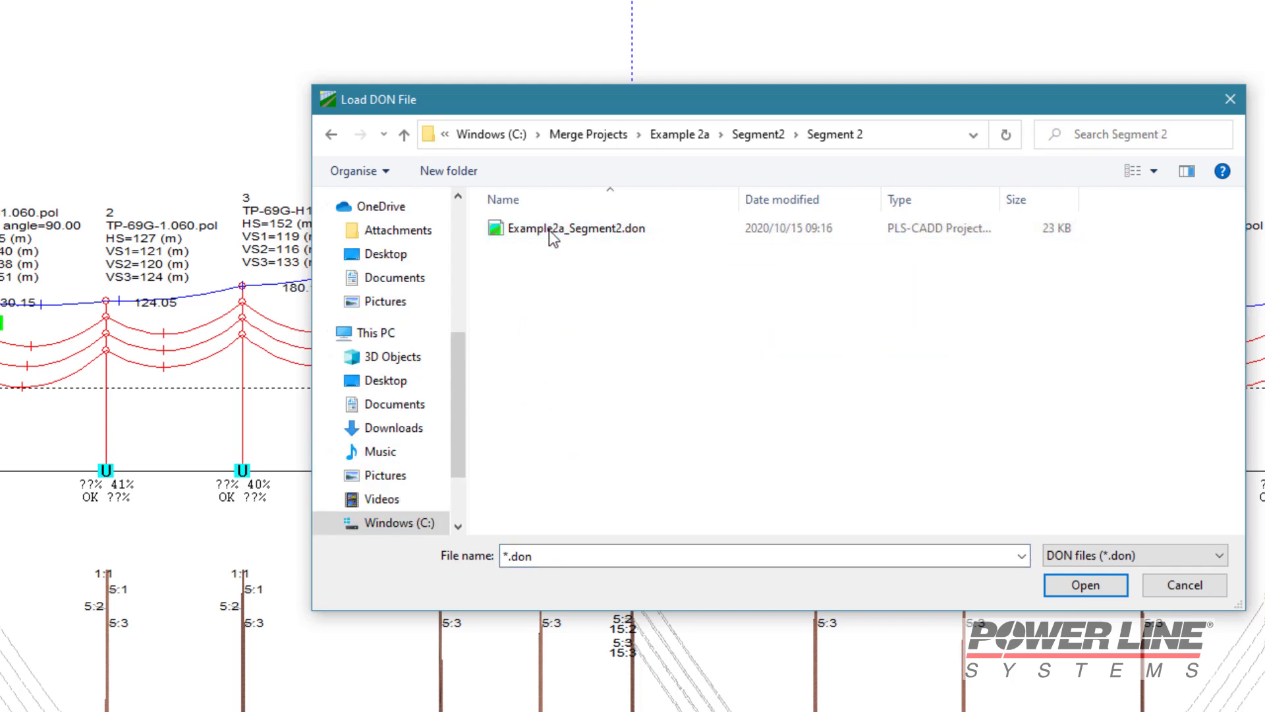
click(548, 230)
click(1088, 587)
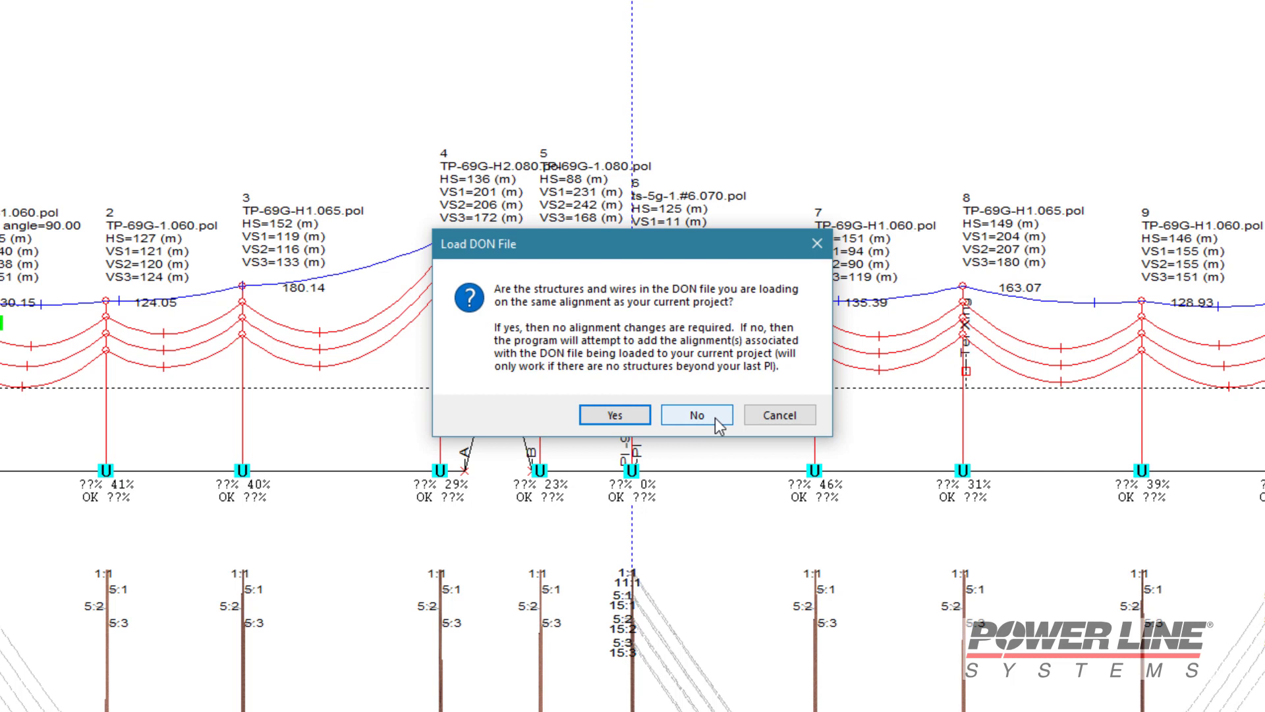
- Load Segment 2 as a separate alignment added to the current project and merge the Example2a_Segment2.xyz terrain data without a point filter
click(715, 417)
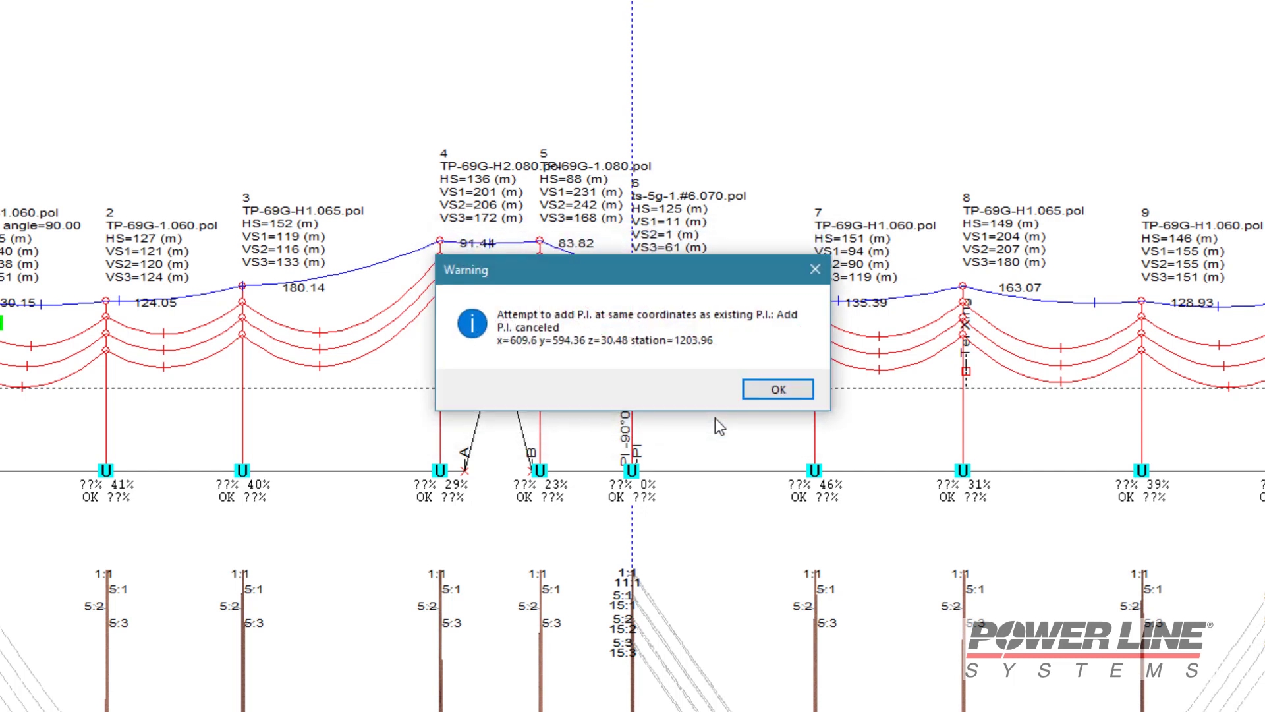
click(804, 394)
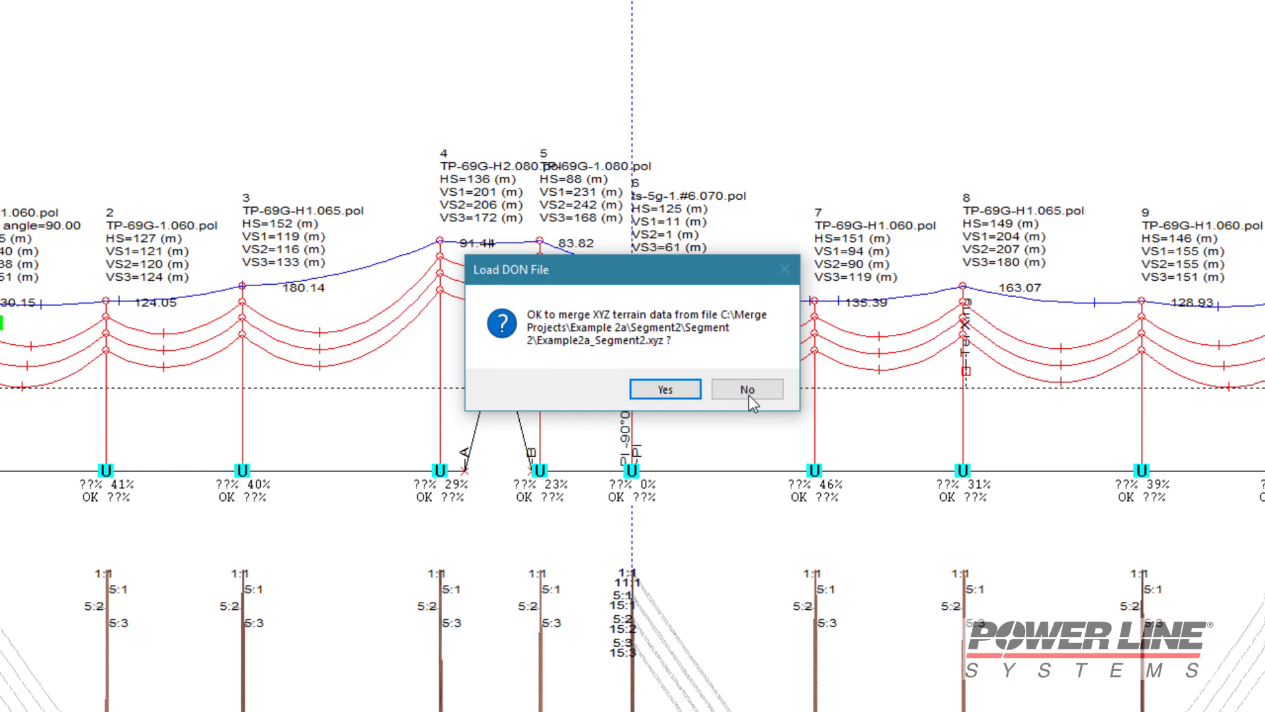
click(683, 392)
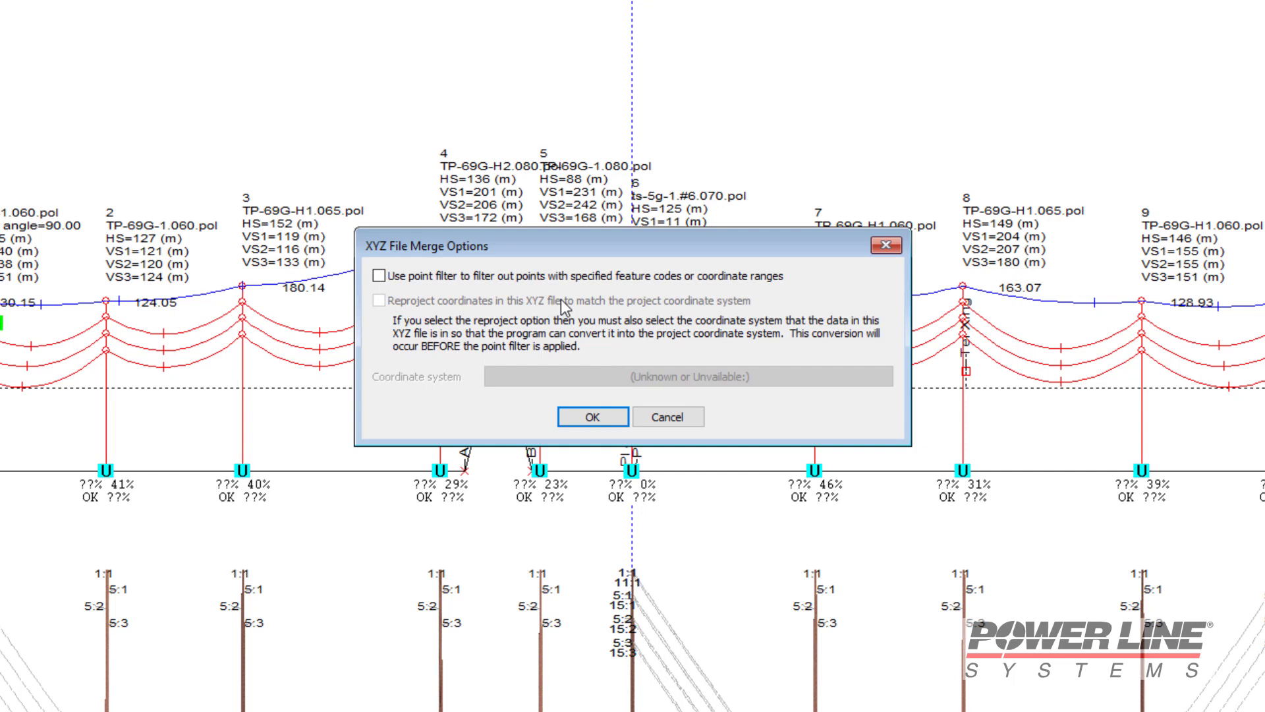
click(583, 418)
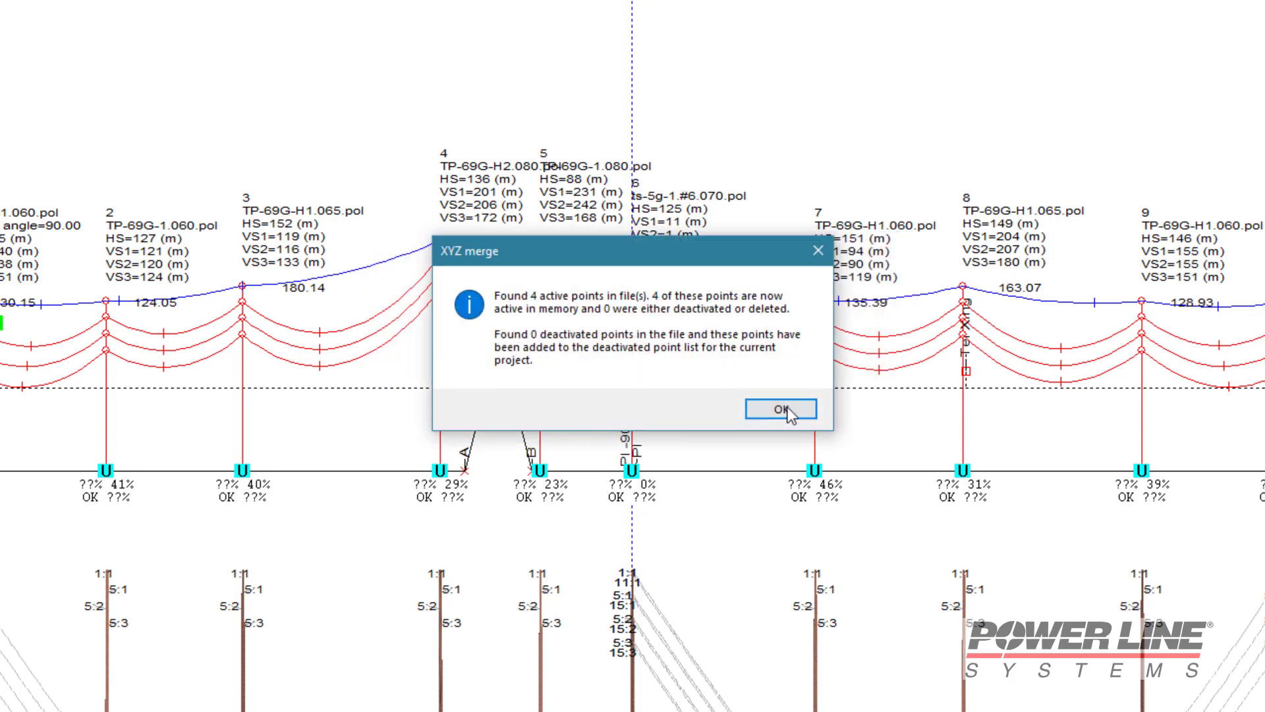
click(785, 412)
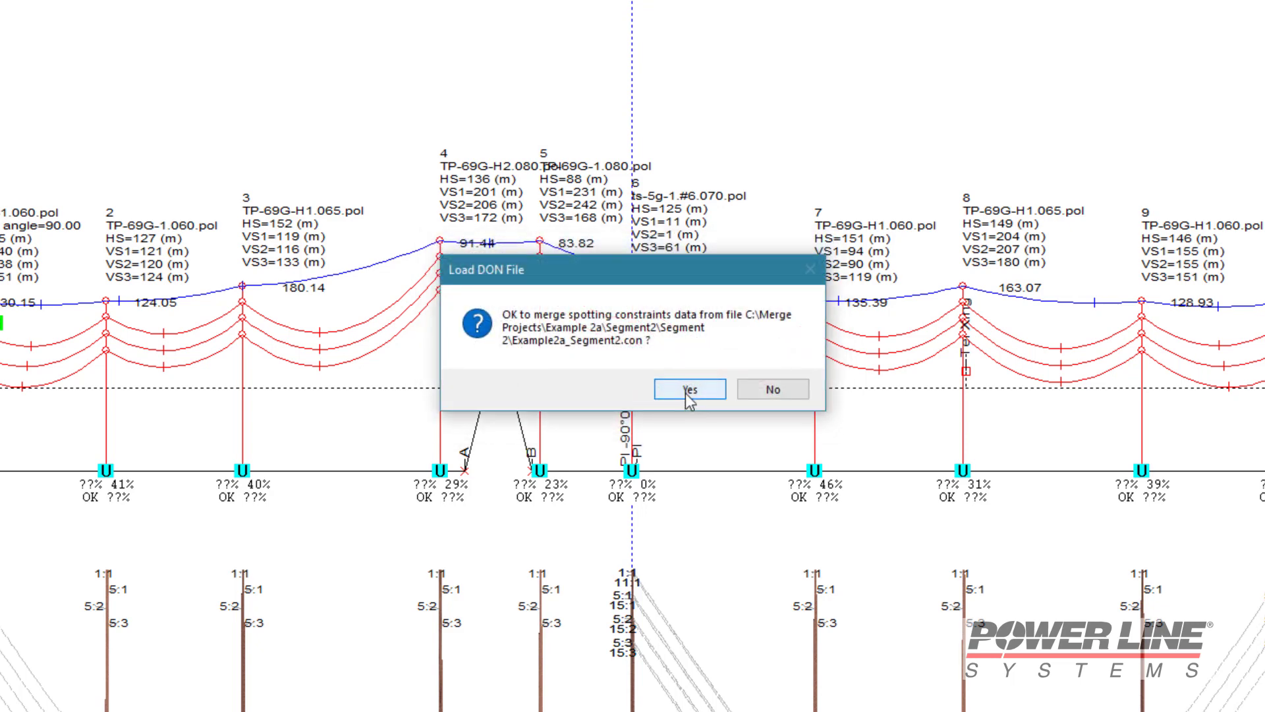
- Merge Segment 2's spotting constraints, annotation, project notes and reference manager into the current project
click(687, 390)
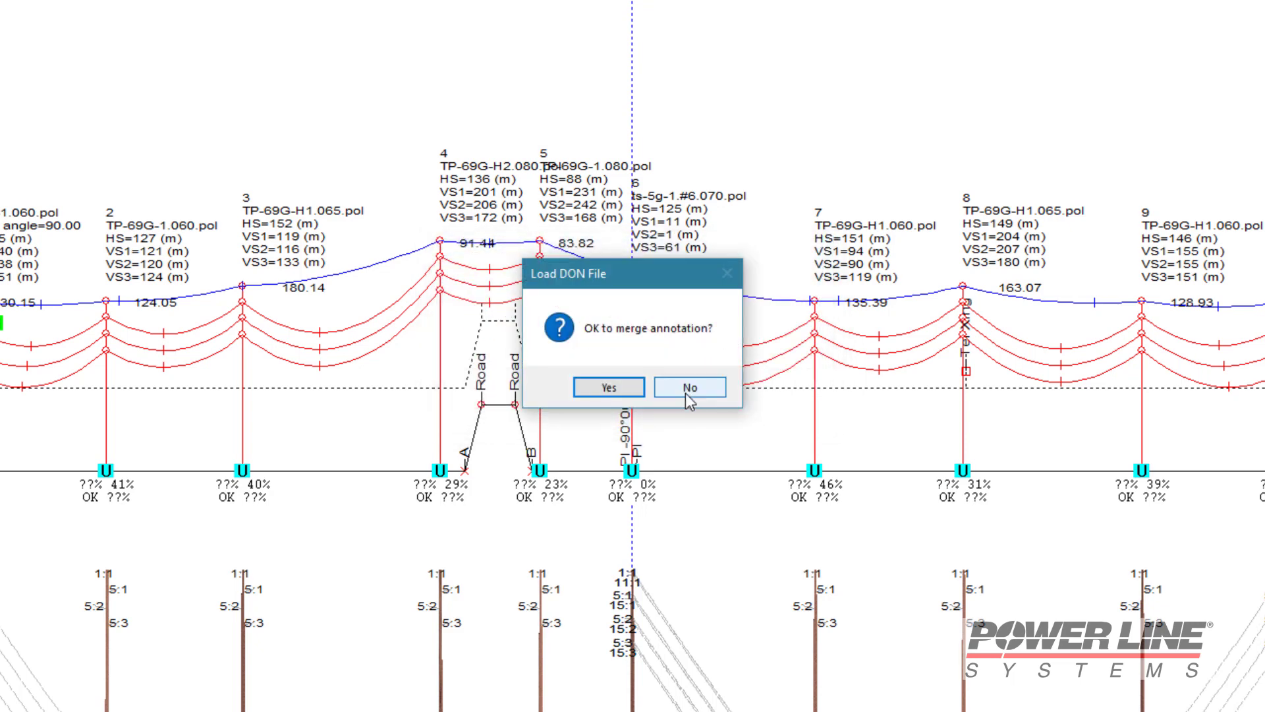
click(628, 390)
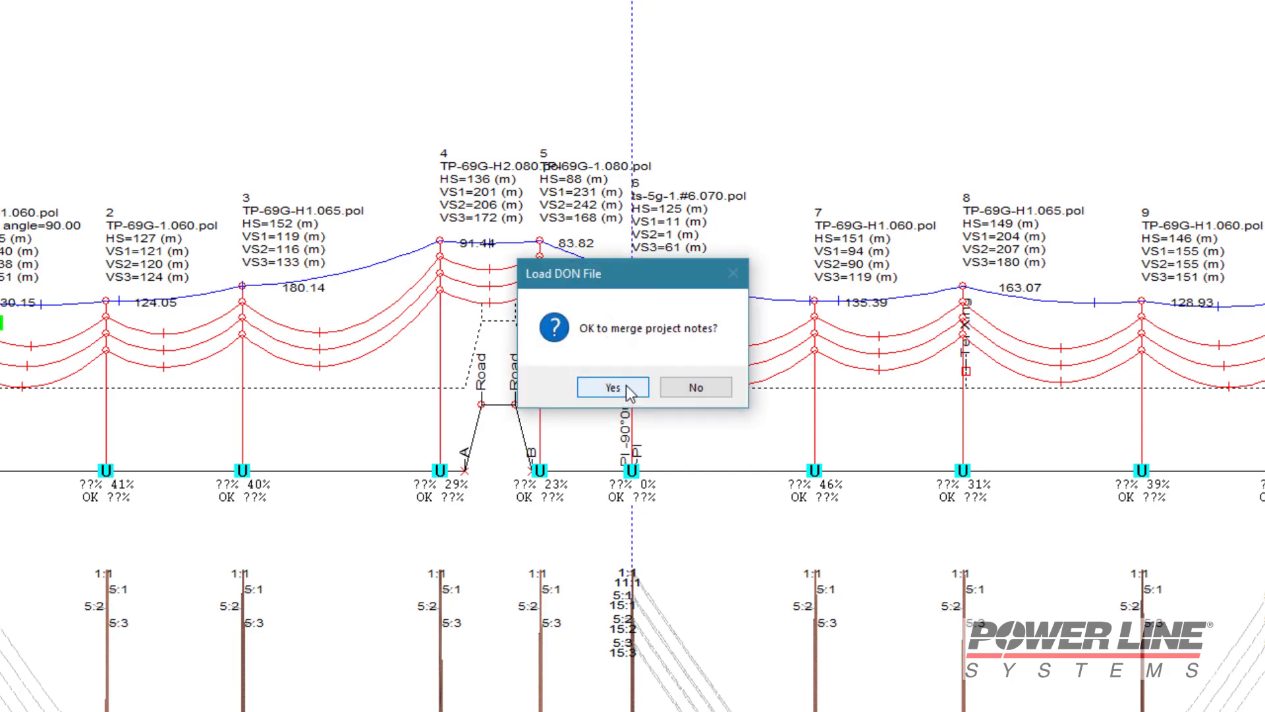
click(628, 388)
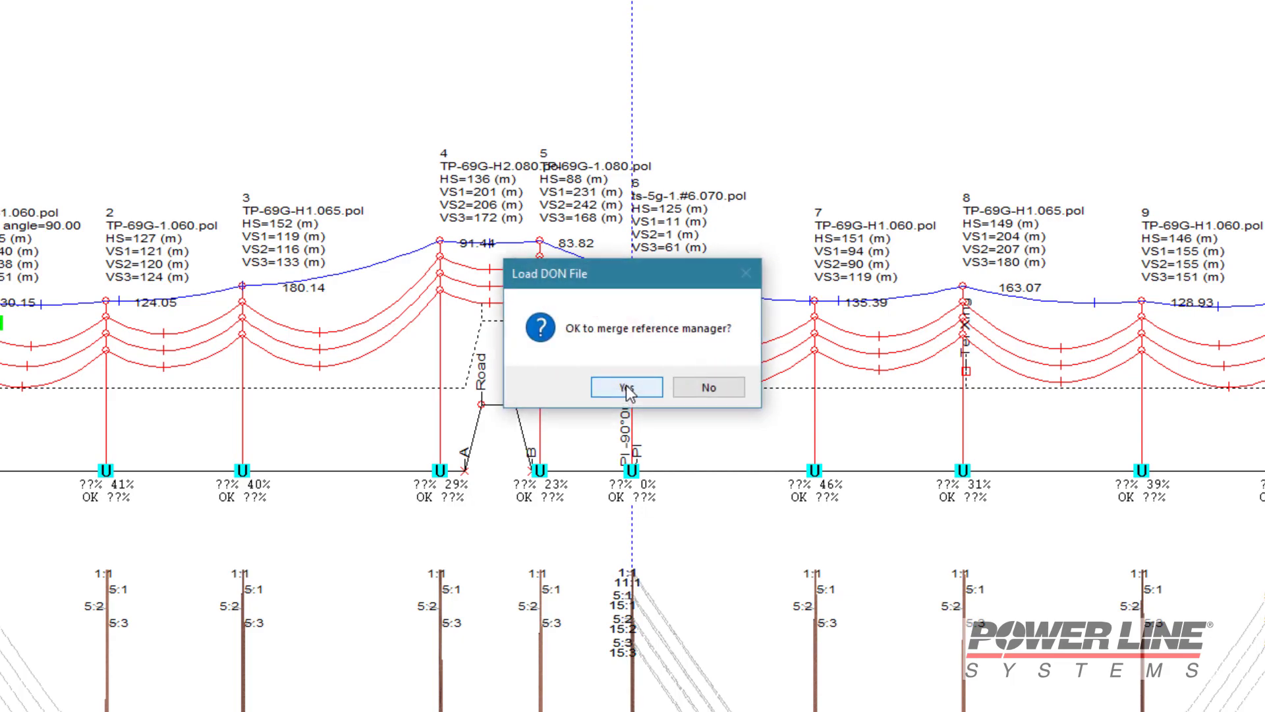
click(626, 388)
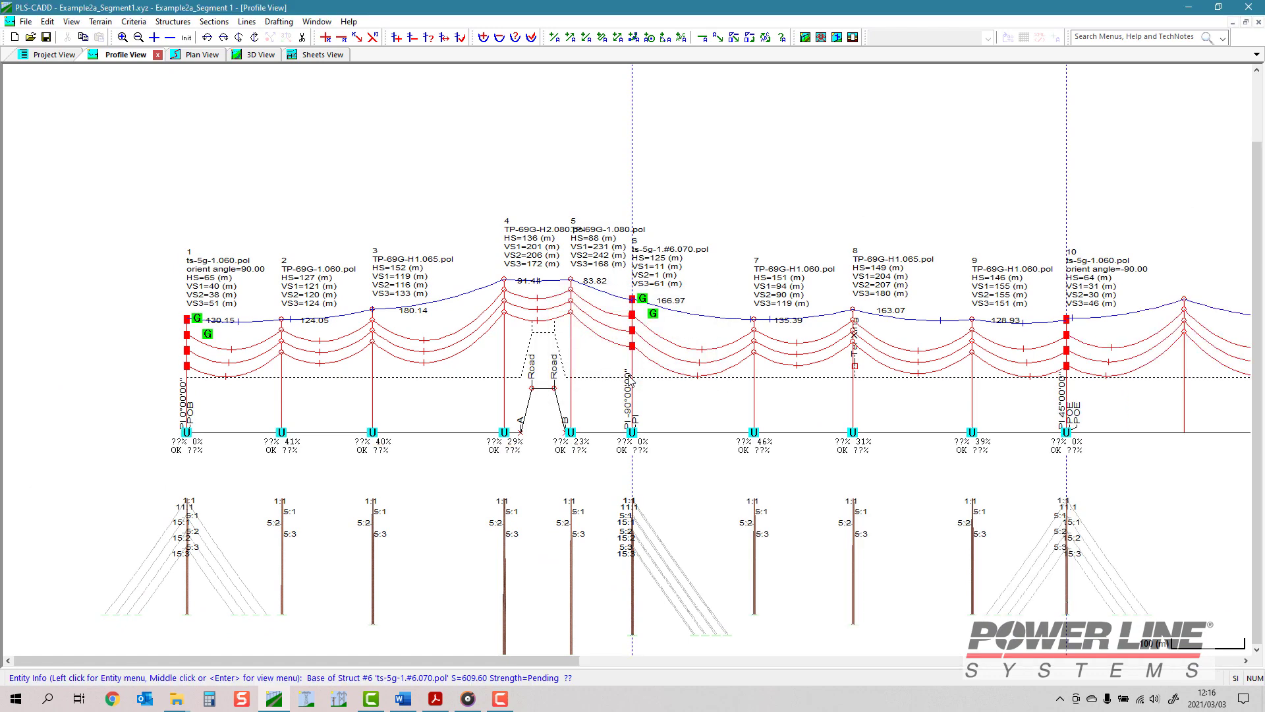
- Review the project lines list to check both Example 2a segments, then close it
click(188, 39)
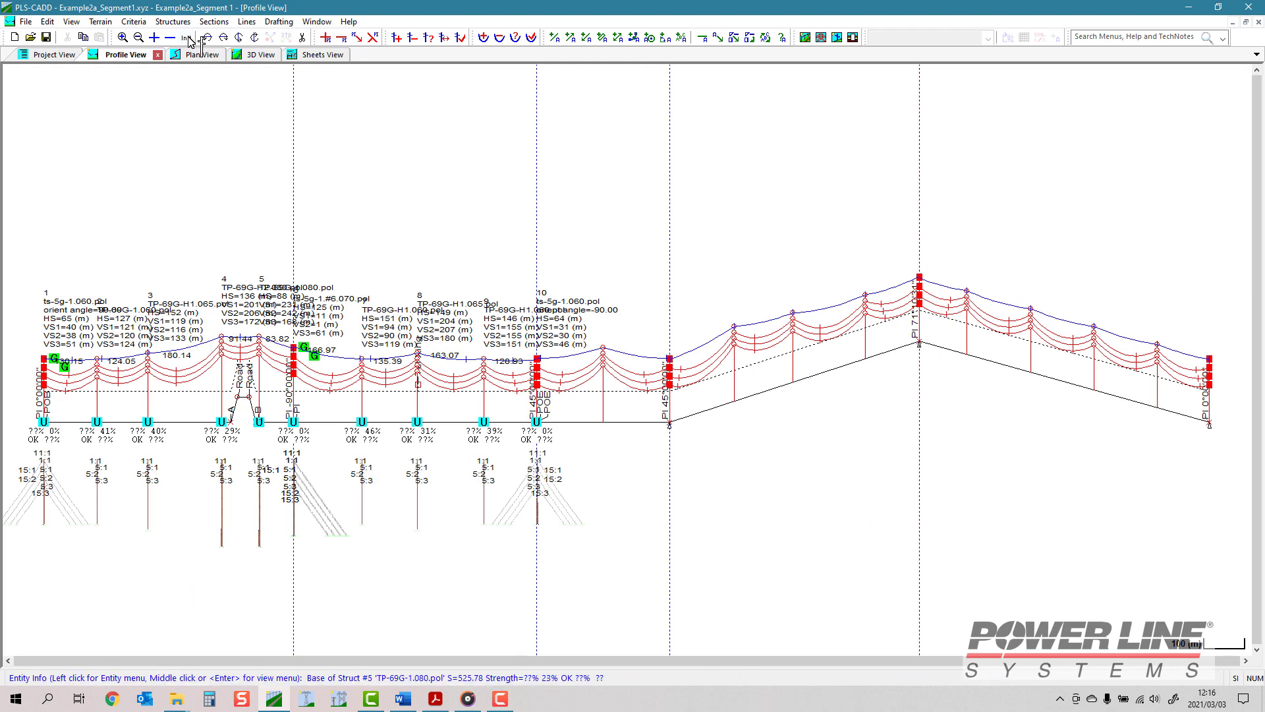
click(247, 21)
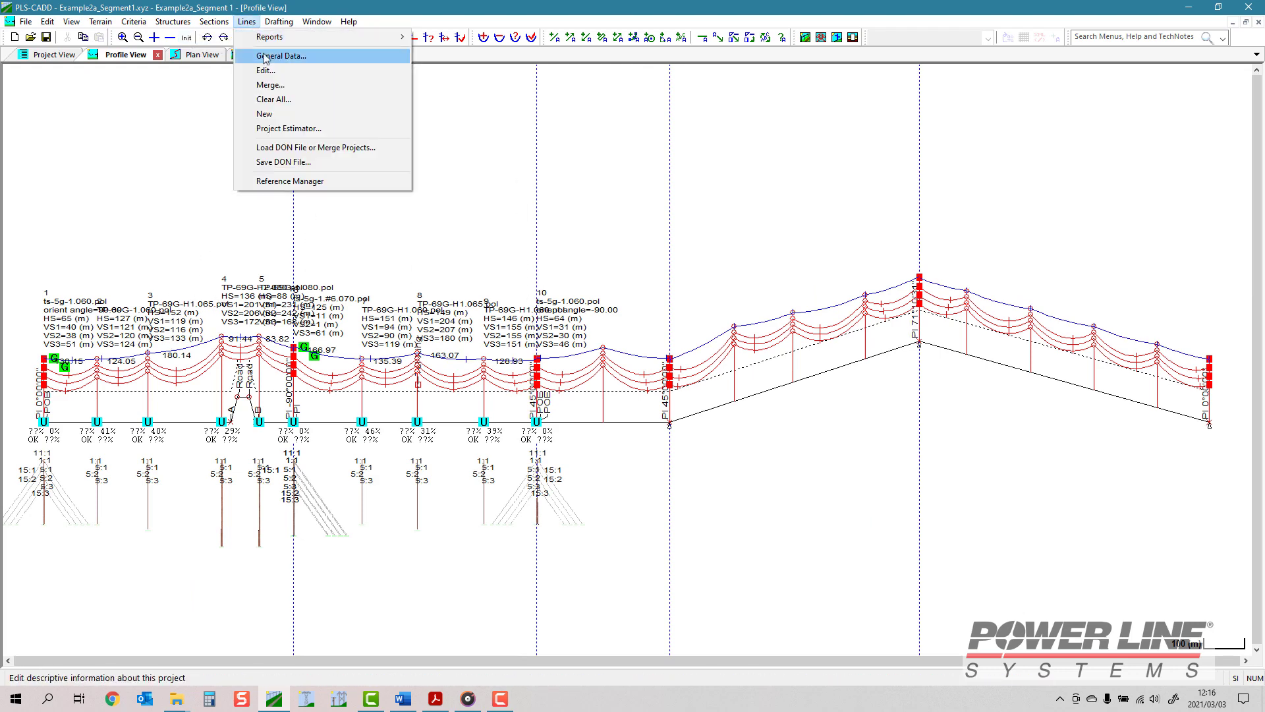
click(264, 71)
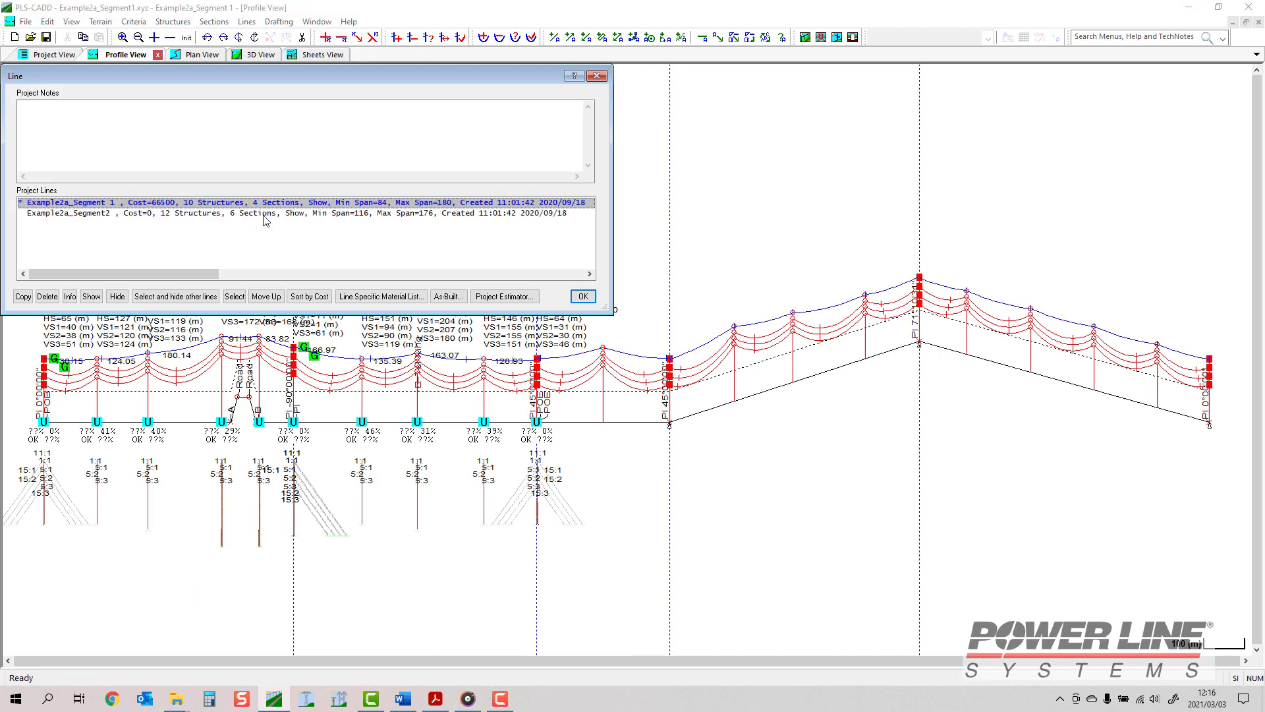
click(583, 296)
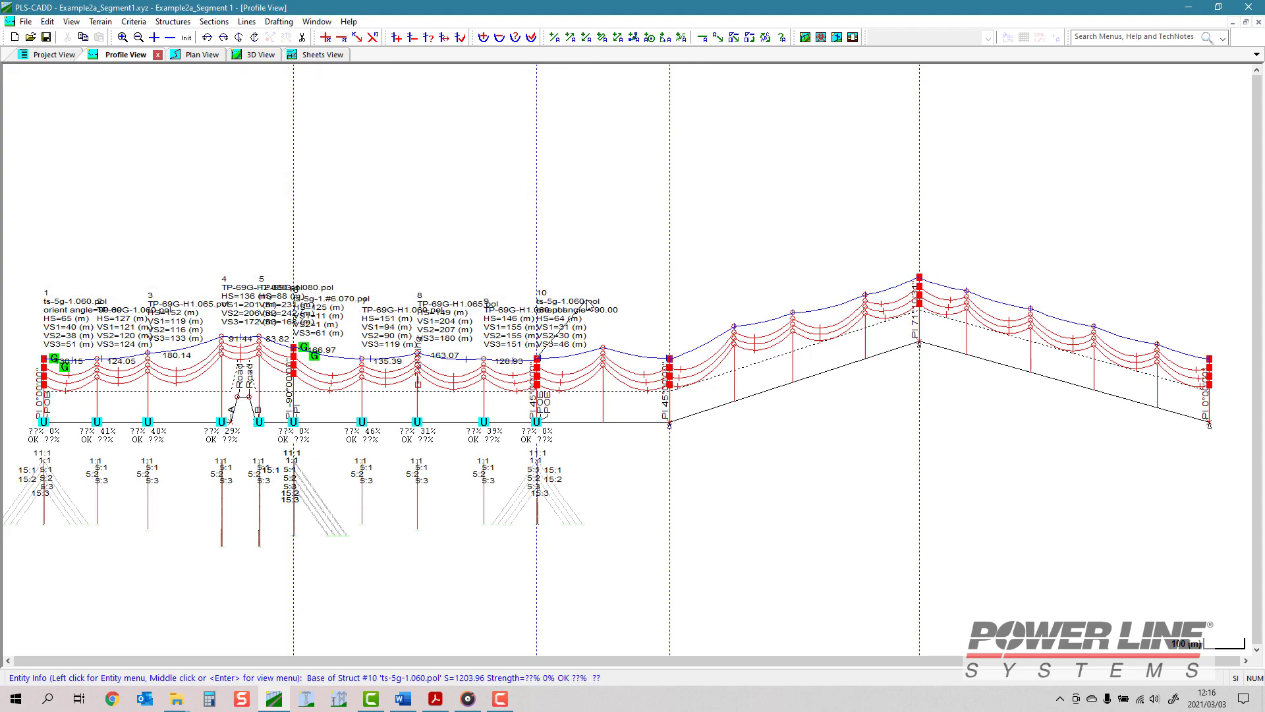